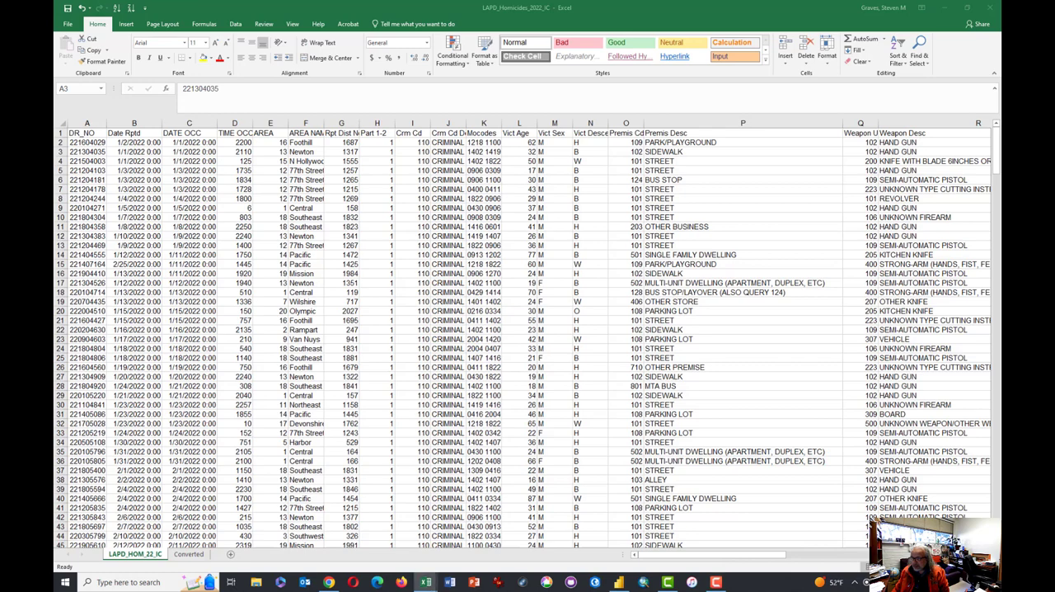
# - Examine the LOCATION addresses, the Cross Street entries and the LAT and LON coordinates of the homicide records
pyautogui.moveTo(743, 555); pyautogui.dragTo(939, 555)
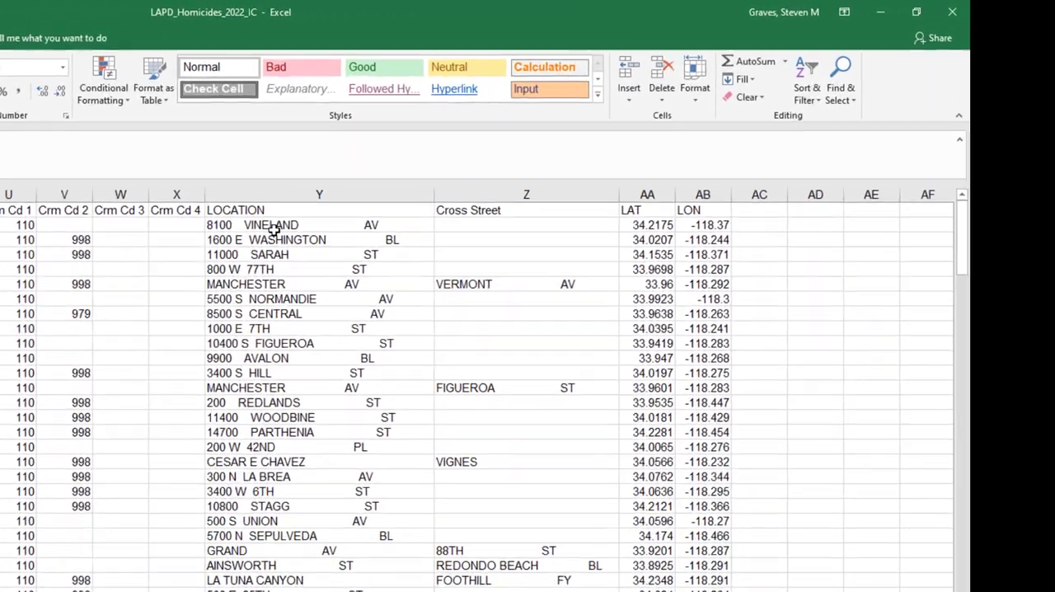
pyautogui.moveTo(544, 143); pyautogui.dragTo(560, 163)
pyautogui.moveTo(257, 263); pyautogui.dragTo(261, 507)
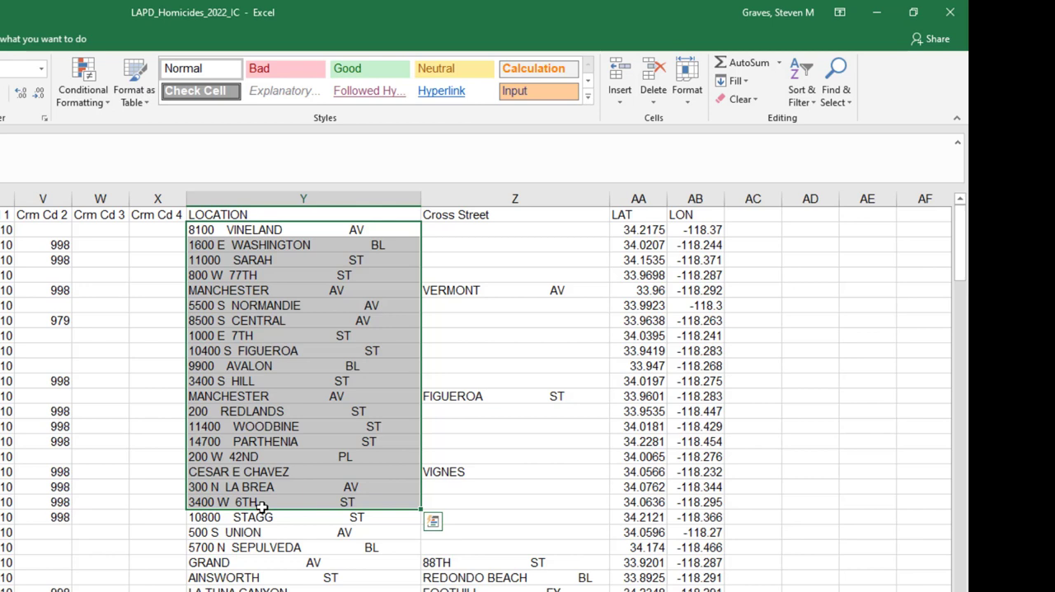
pyautogui.moveTo(638, 230); pyautogui.dragTo(695, 230)
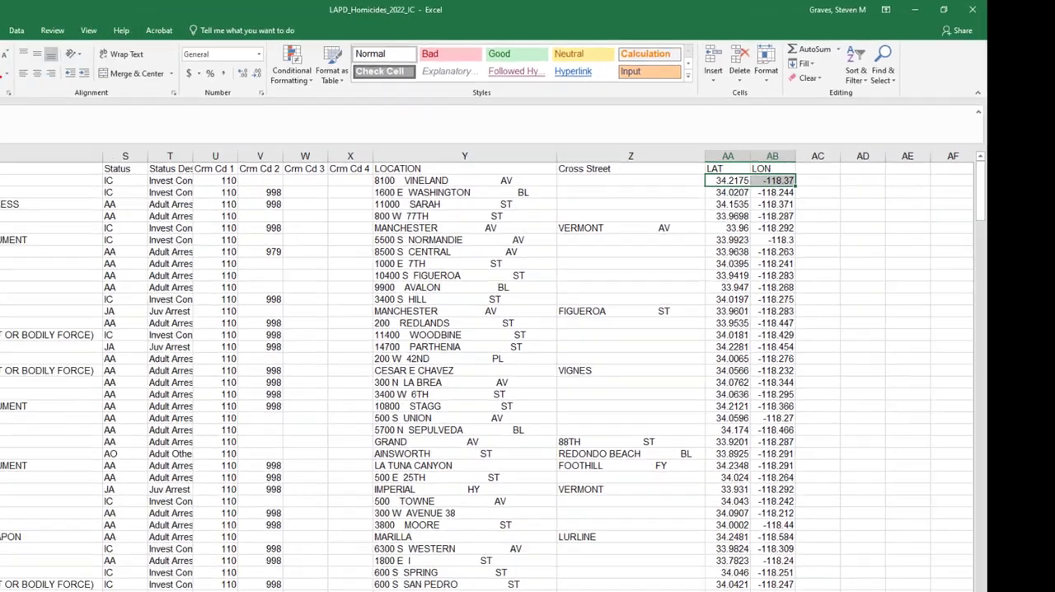
# - Switch to the crime map in Power BI and inspect the details of crime points around Sherman Way and Cohasset St
pyautogui.click(617, 584)
pyautogui.click(617, 585)
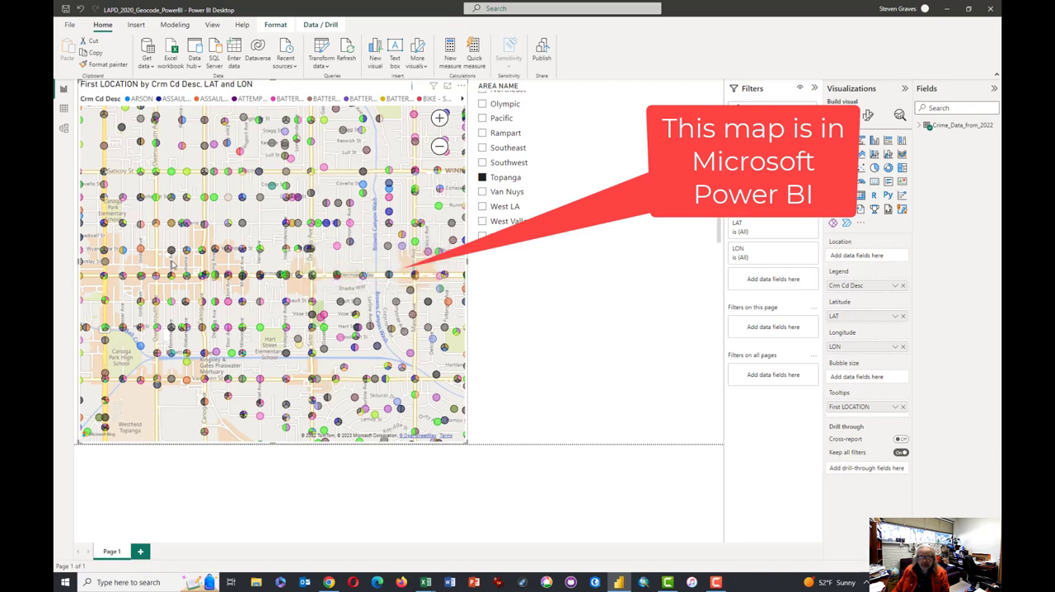
pyautogui.moveTo(174, 266); pyautogui.dragTo(232, 269)
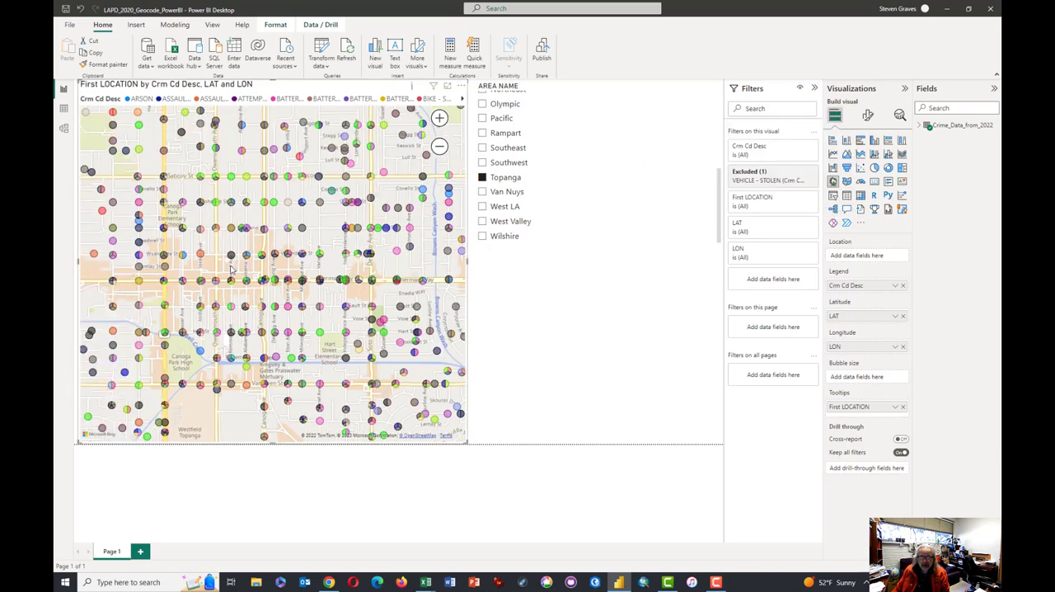
pyautogui.scroll(4, 235, 269)
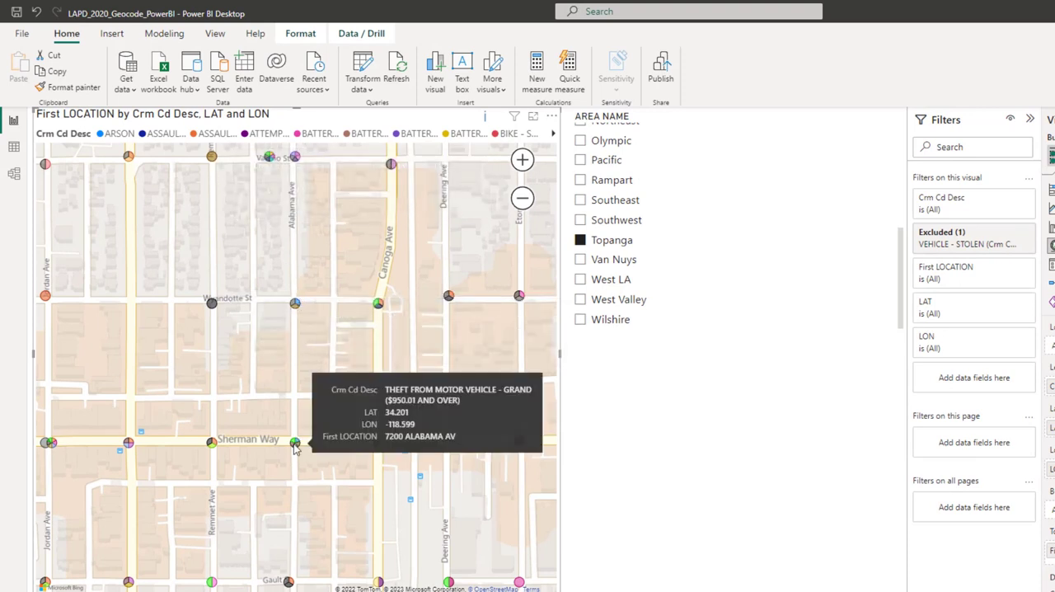
pyautogui.scroll(-2, 299, 456)
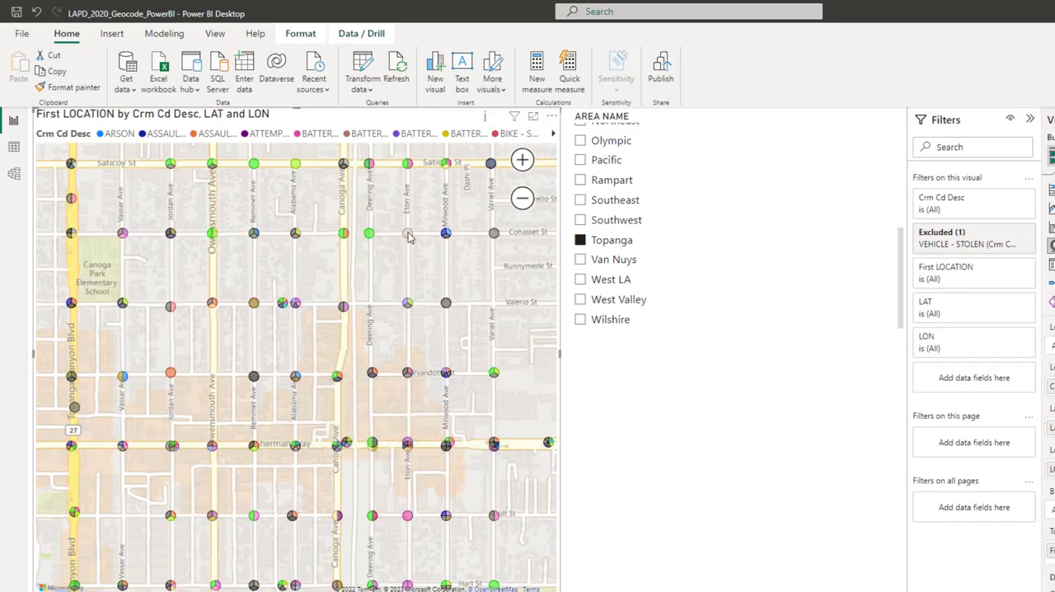
pyautogui.moveTo(409, 238)
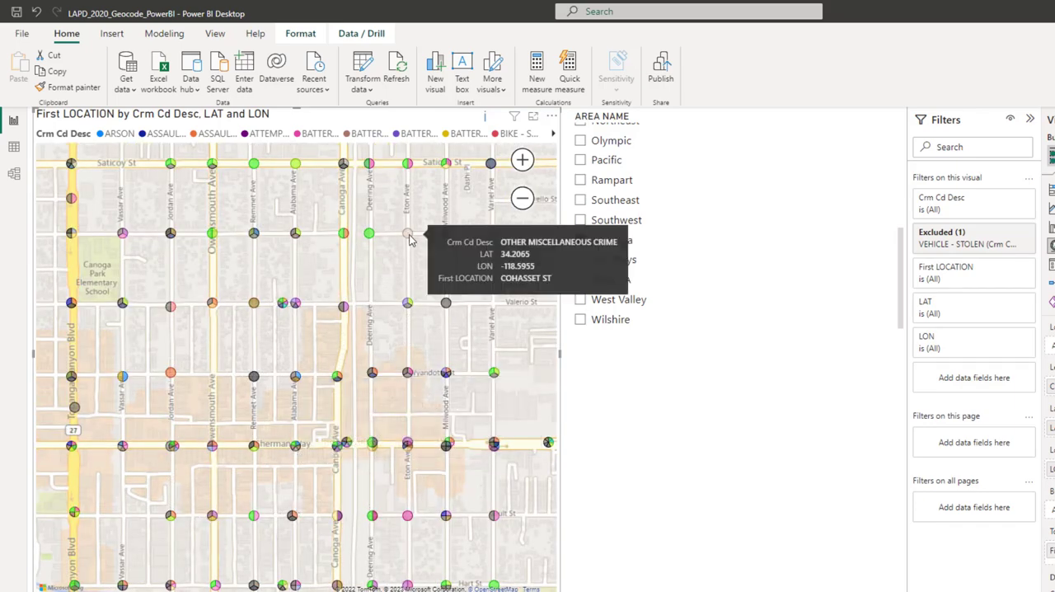
pyautogui.moveTo(372, 237)
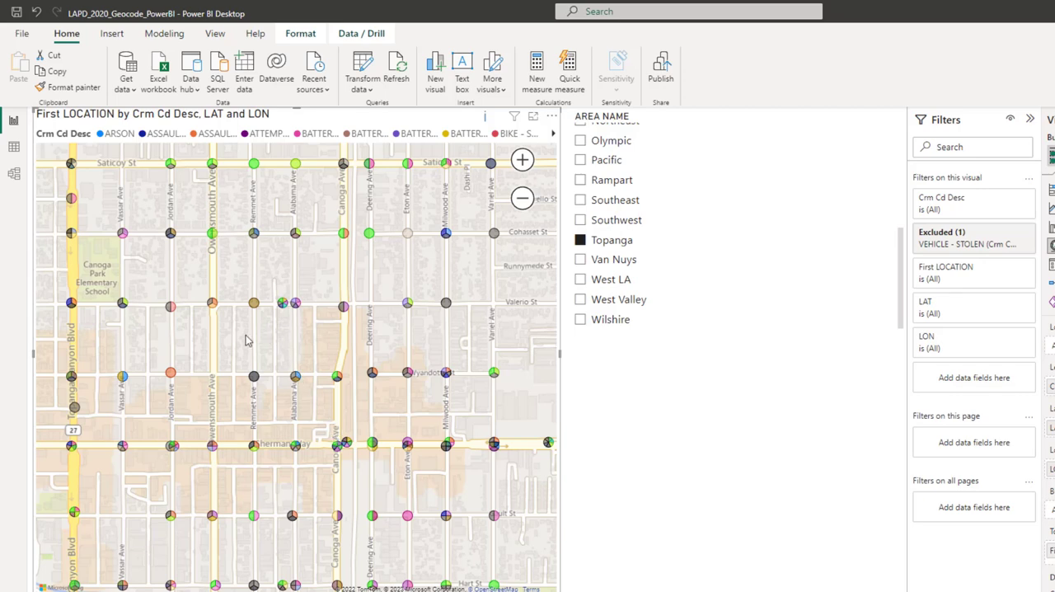
# - Examine how closely the crime point at Topanga Canyon Blvd and Sherman Way in Canoga Park matches the actual intersection
pyautogui.moveTo(164, 381); pyautogui.dragTo(367, 373)
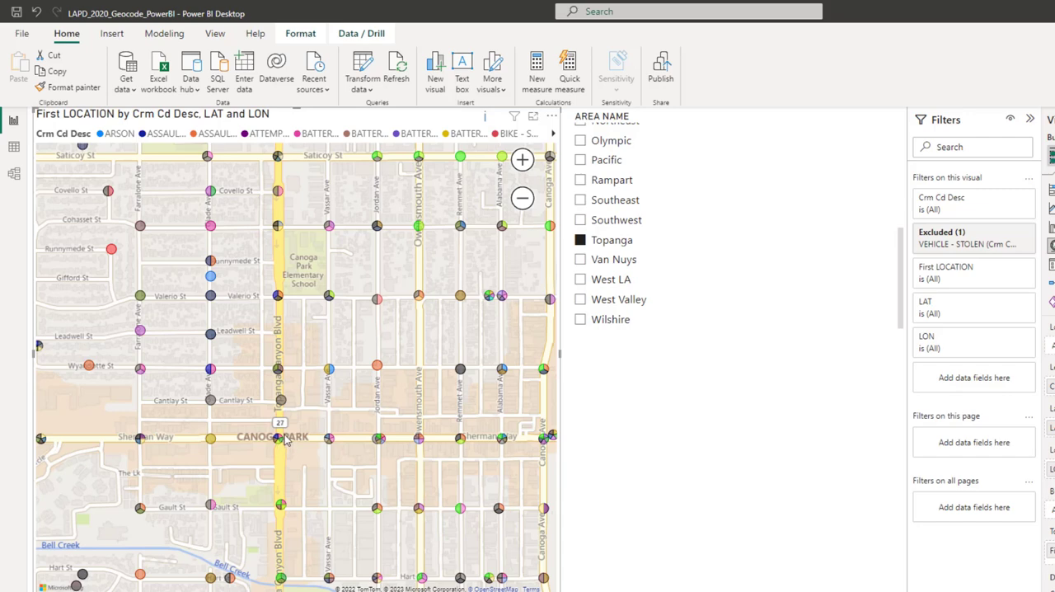
pyautogui.moveTo(278, 367)
pyautogui.scroll(-3, 282, 443)
pyautogui.scroll(1, 282, 443)
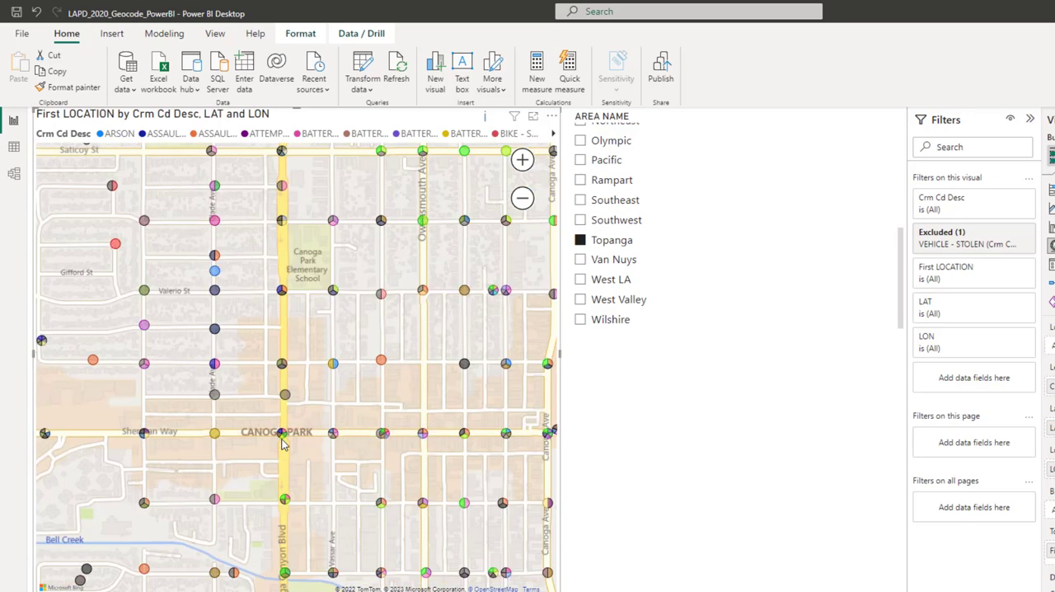
pyautogui.scroll(-2, 282, 444)
pyautogui.scroll(4, 331, 437)
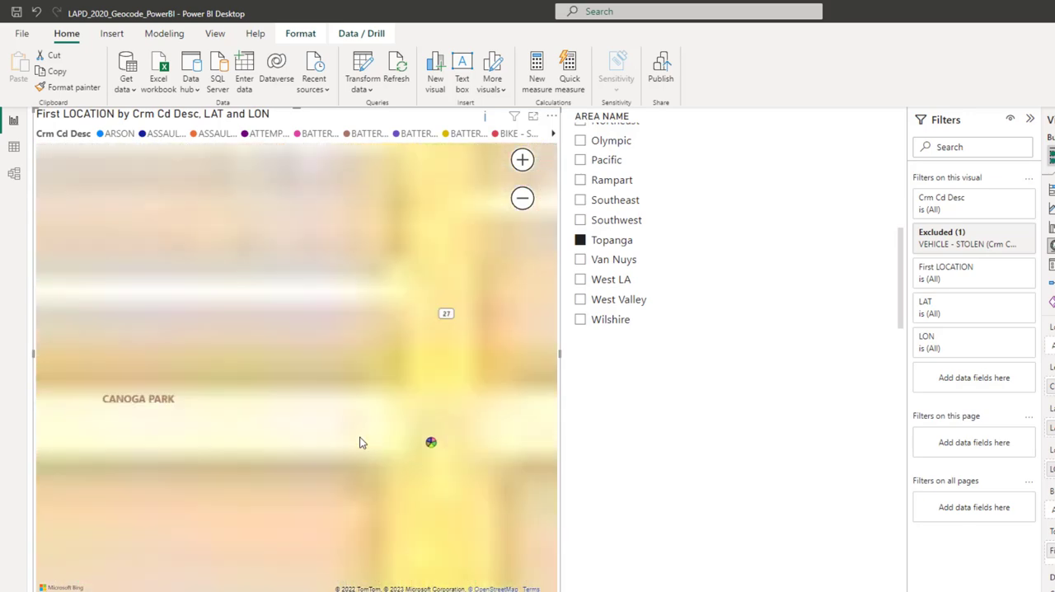
pyautogui.moveTo(296, 440); pyautogui.dragTo(245, 406)
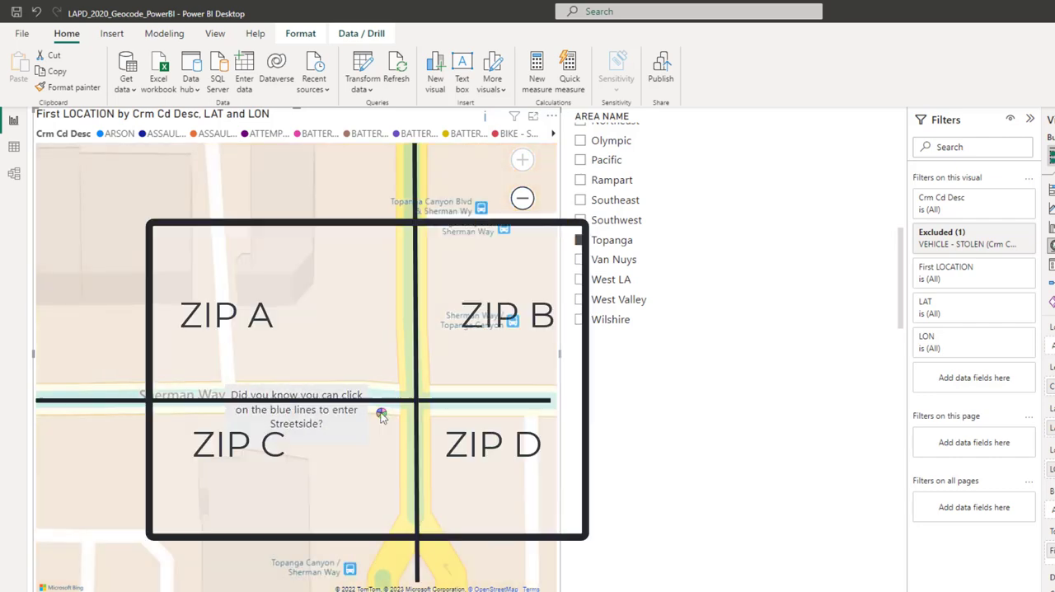
pyautogui.moveTo(382, 416)
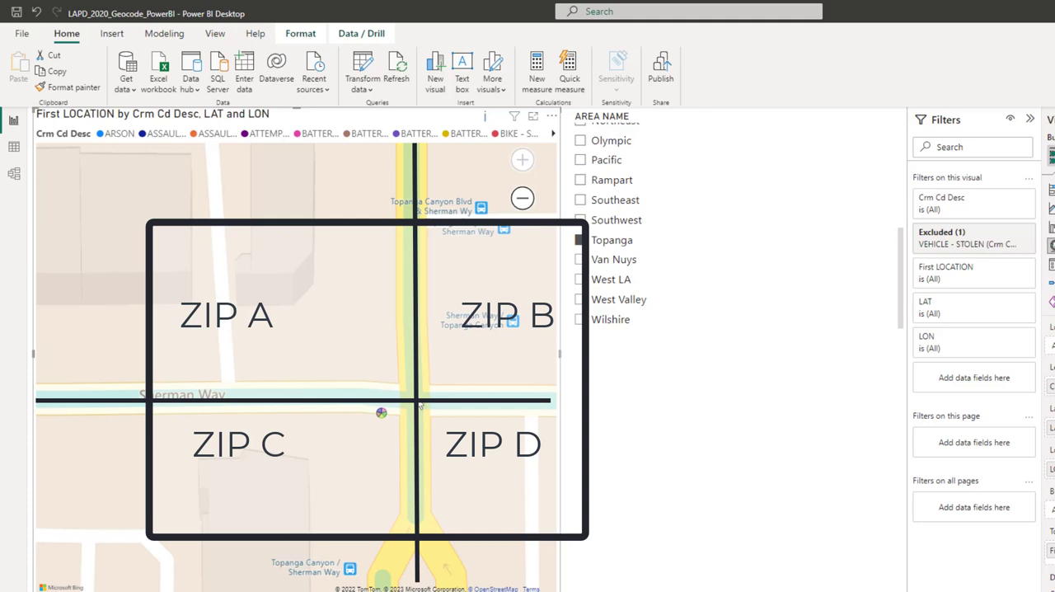
pyautogui.scroll(-5, 413, 418)
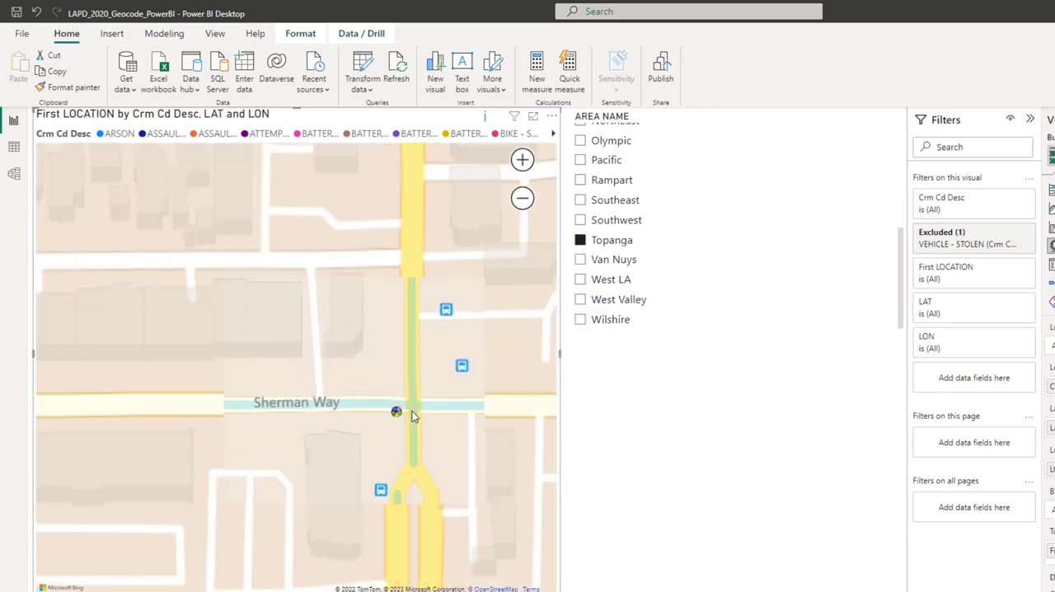
pyautogui.moveTo(433, 428); pyautogui.dragTo(366, 374)
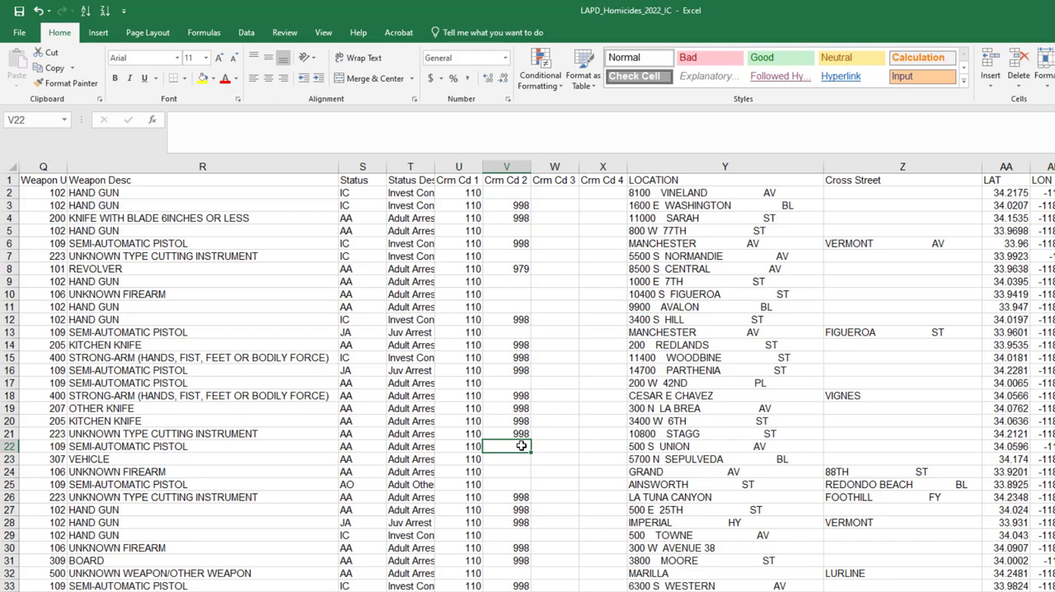
# - Copy all the homicide records, including the headers, from the LAPD_HOM_22_IC sheet
pyautogui.press('Right')
pyautogui.press('Right')
pyautogui.press('Right')
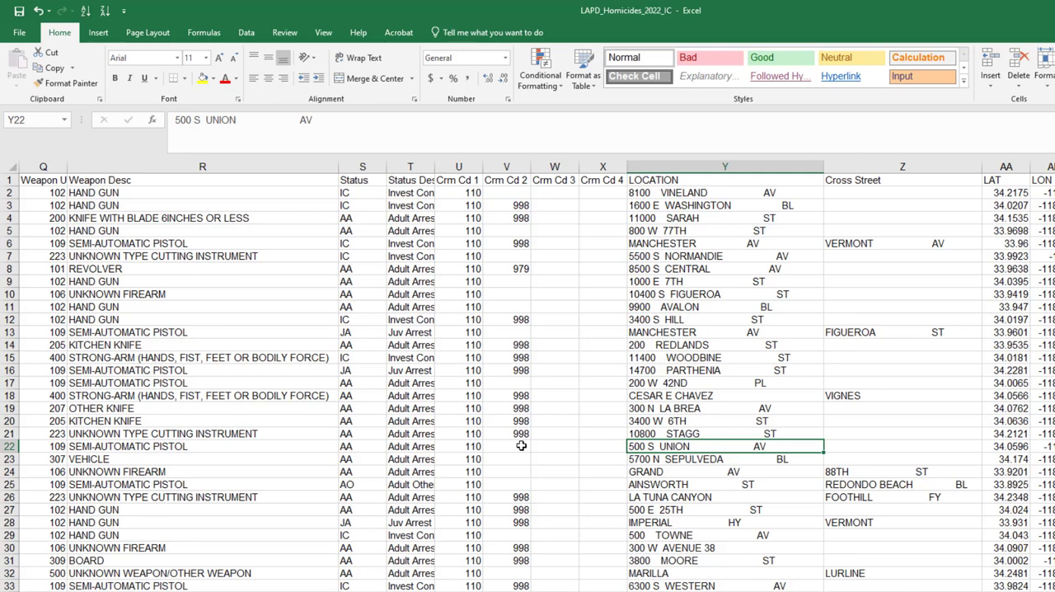
pyautogui.hotkey('ctrl', 'a')
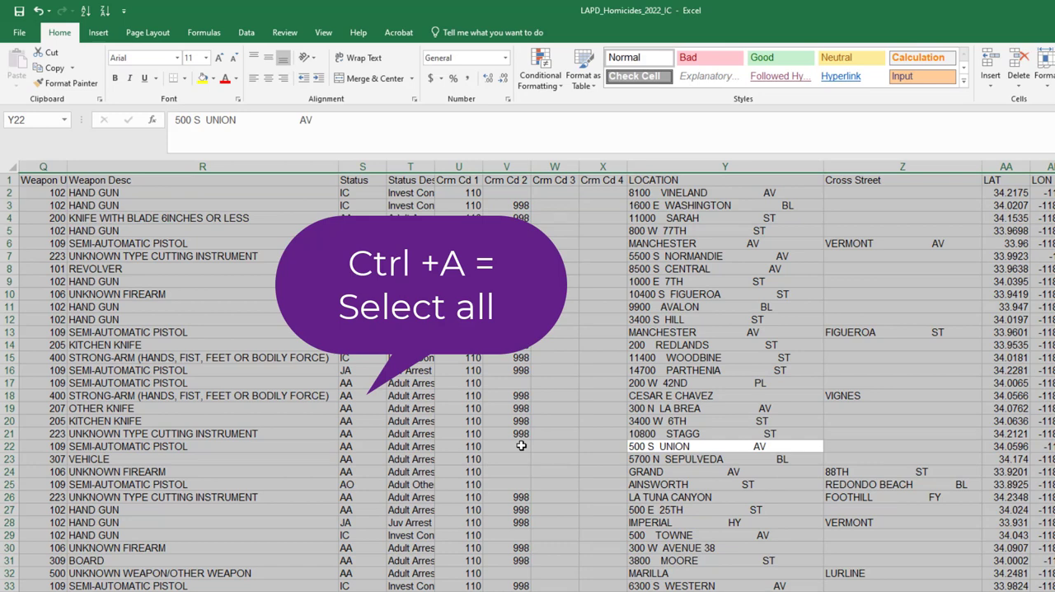
pyautogui.hotkey('ctrl', 'c')
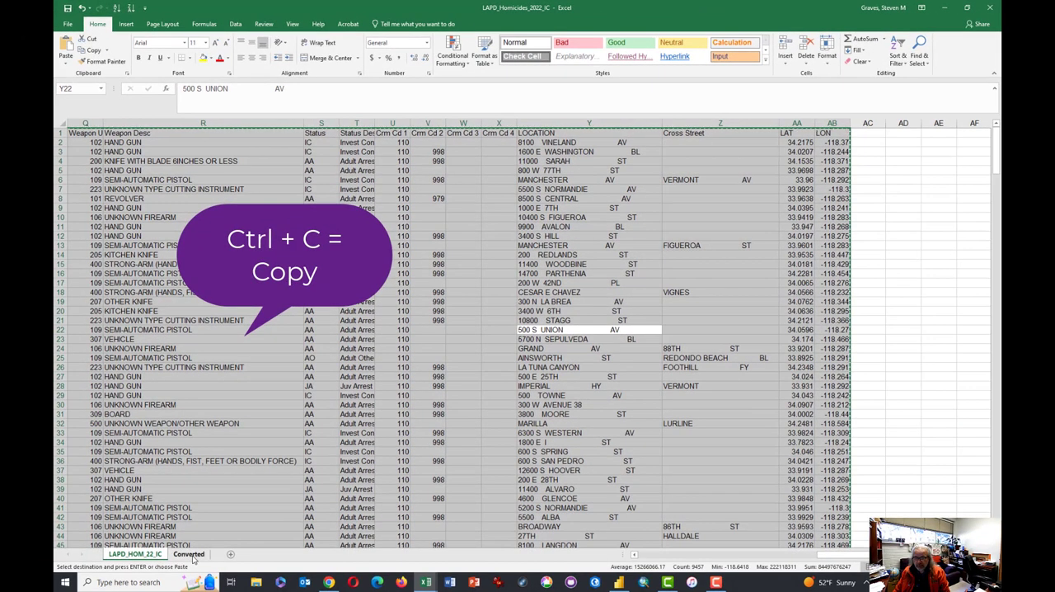
# - Paste the copied records into the Converted sheet starting at cell V1
pyautogui.click(191, 555)
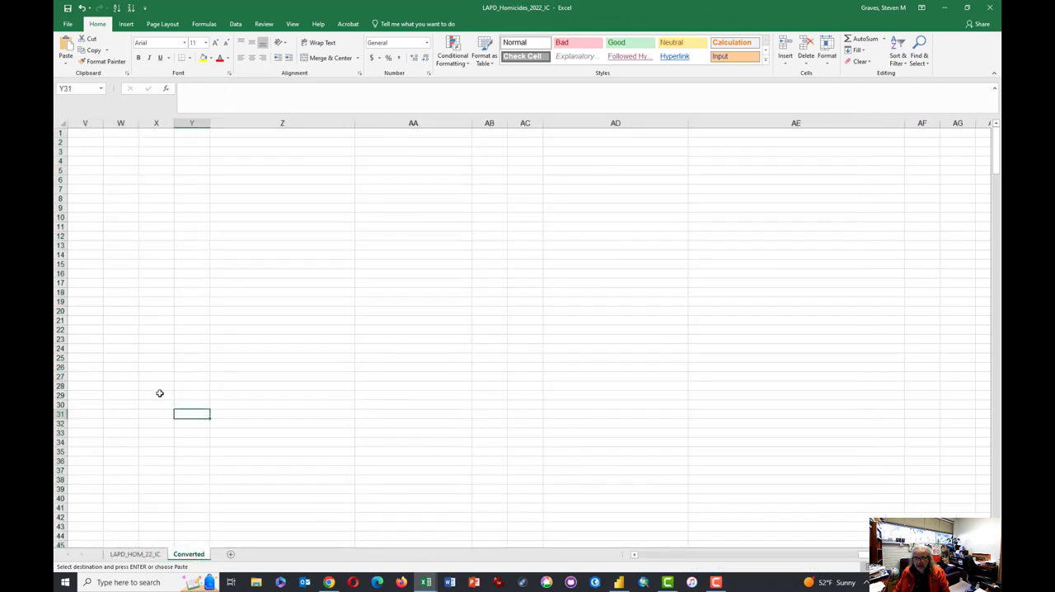
pyautogui.click(82, 135)
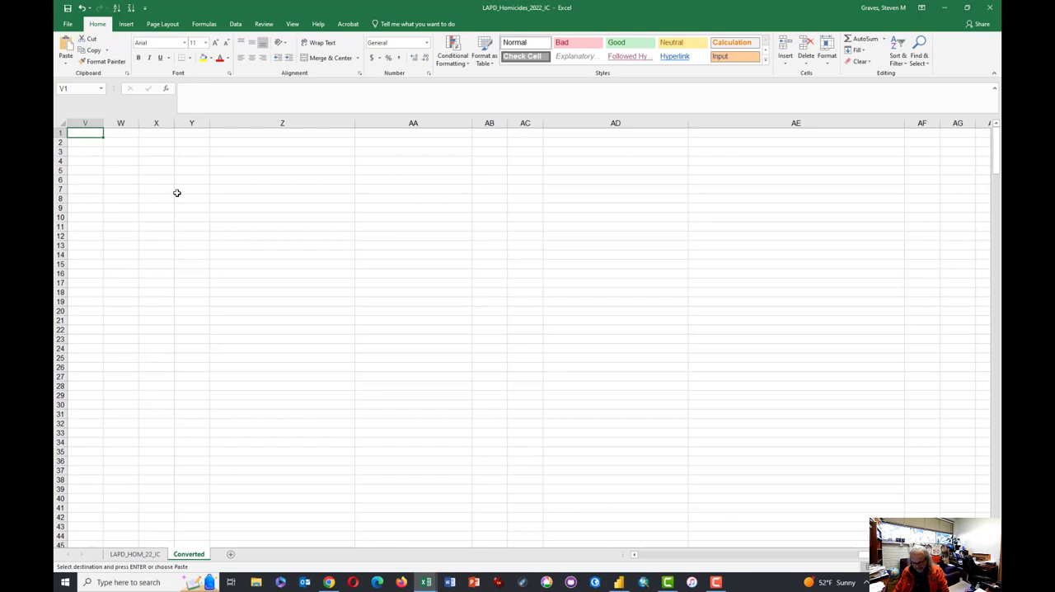
pyautogui.hotkey('ctrl', 'v')
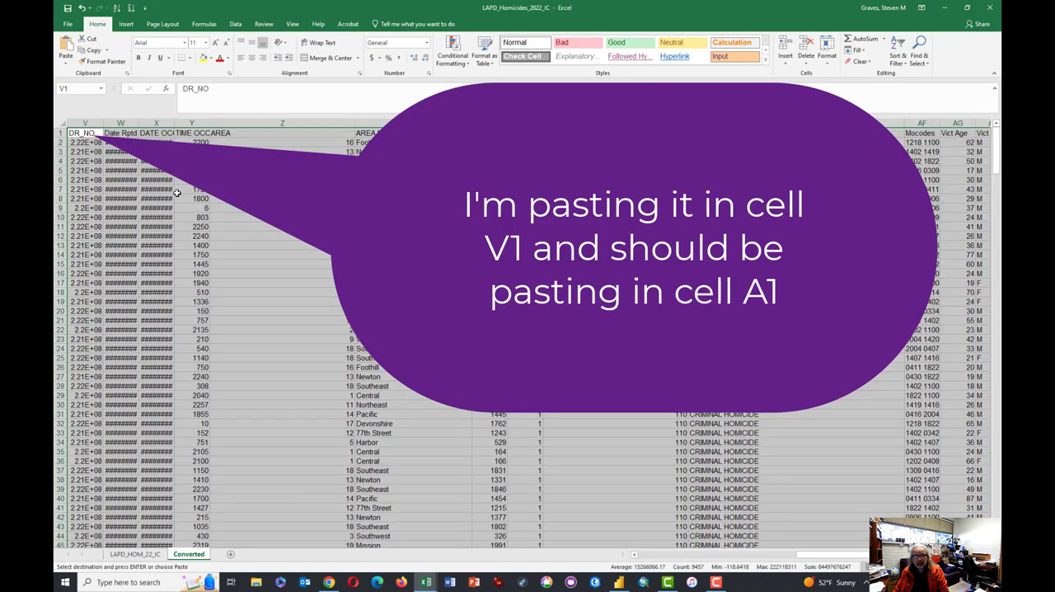
pyautogui.click(192, 194)
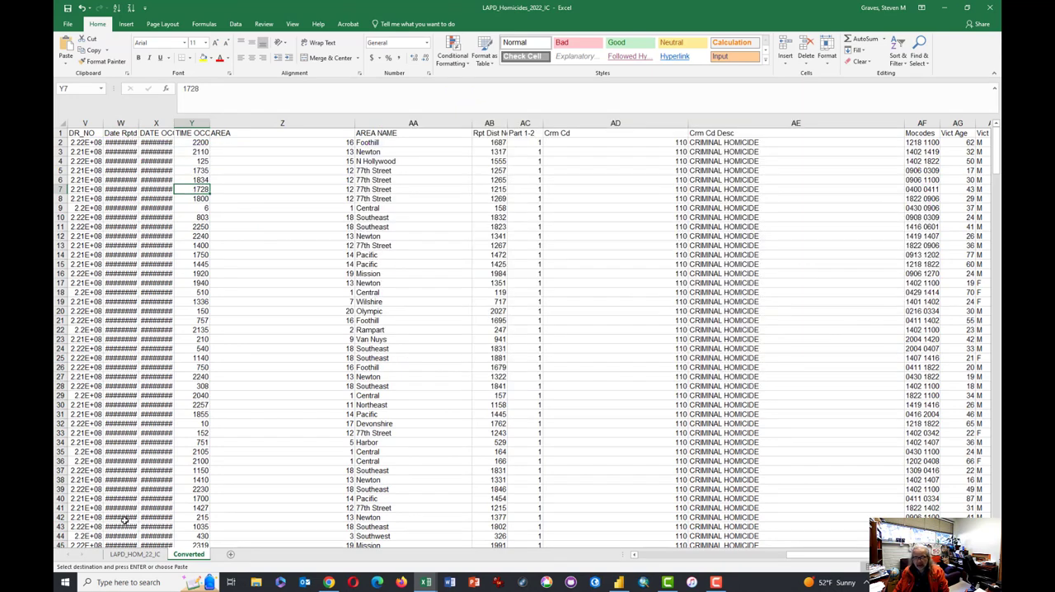
# - Insert a blank column before the DR_NO column on the Converted sheet
pyautogui.click(134, 555)
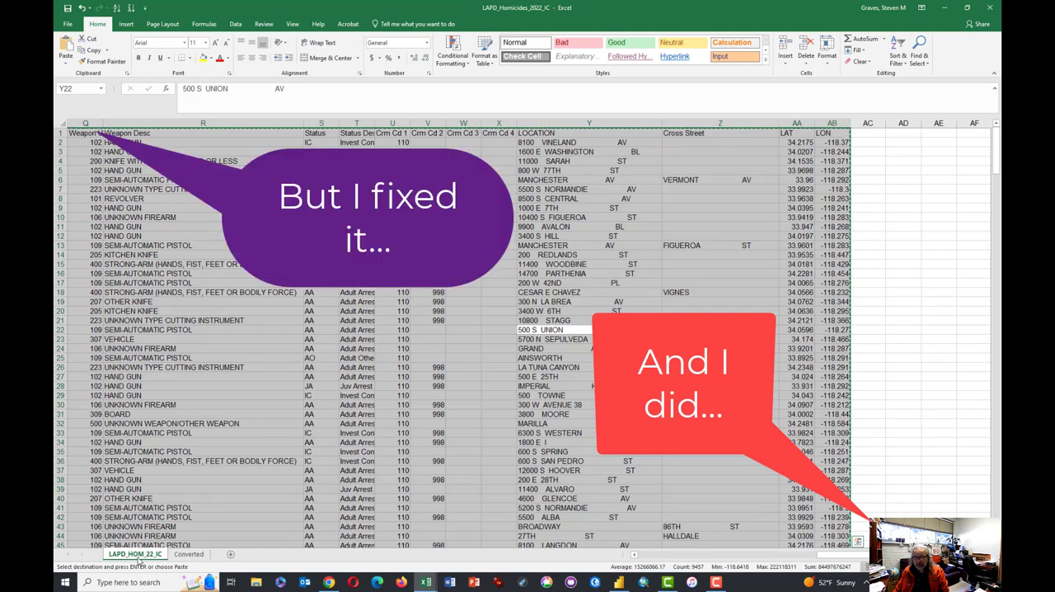
pyautogui.click(189, 554)
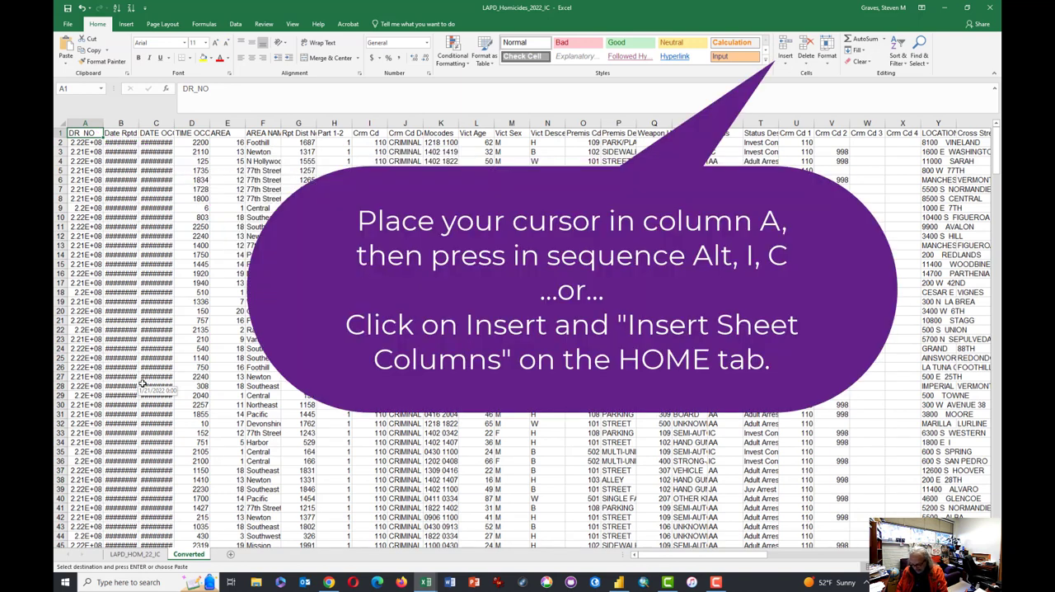
pyautogui.press('alt')
pyautogui.press('i')
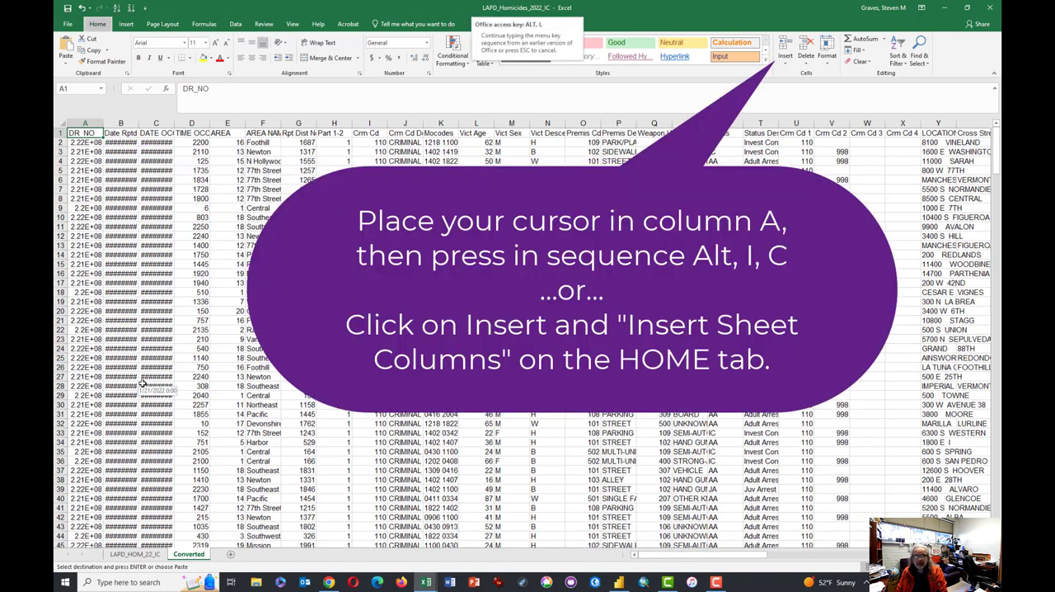
pyautogui.press('c')
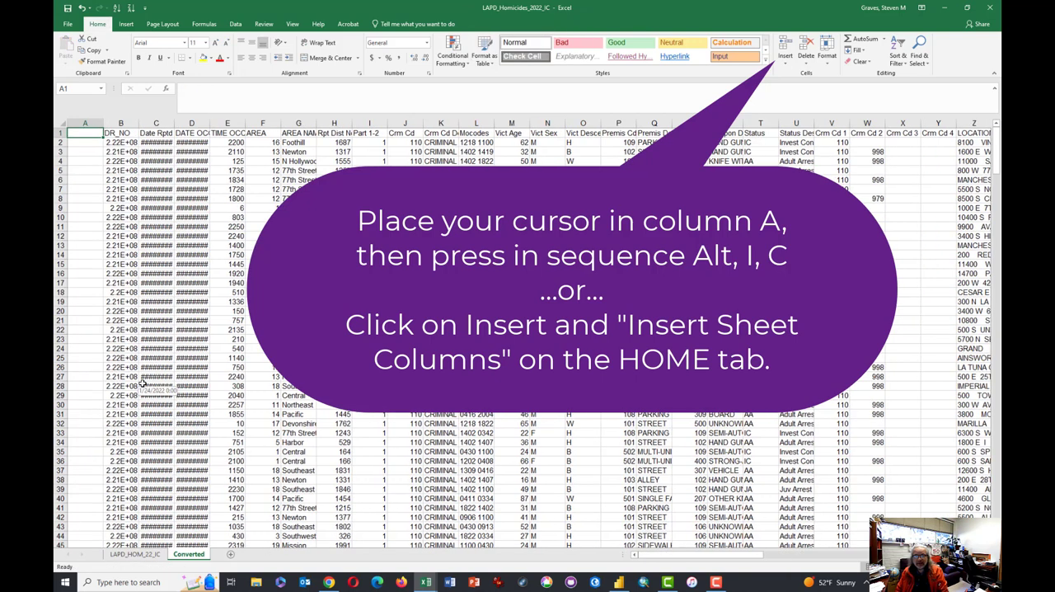
pyautogui.click(126, 25)
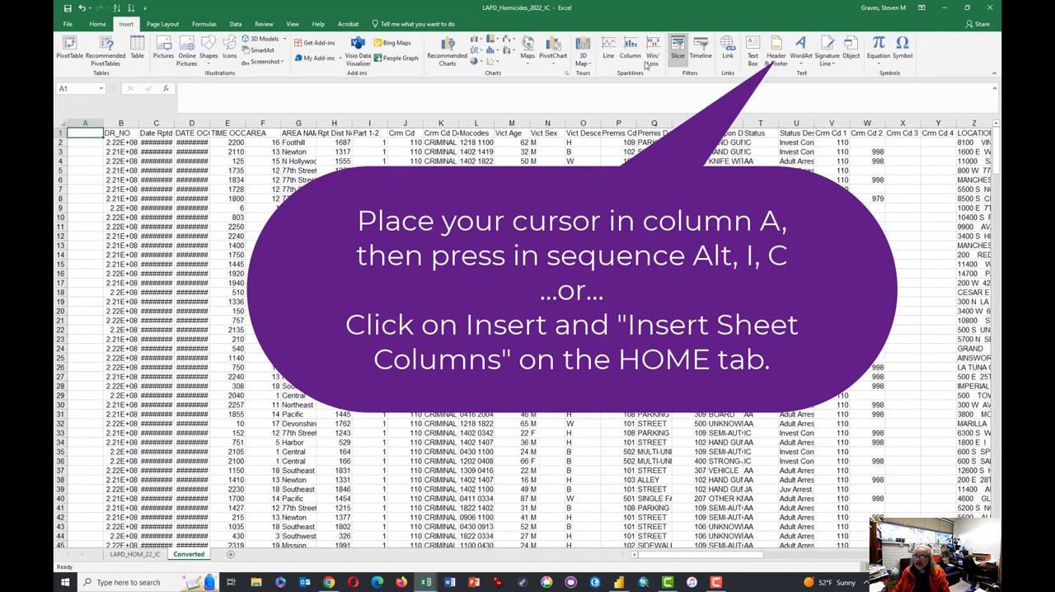
pyautogui.click(99, 26)
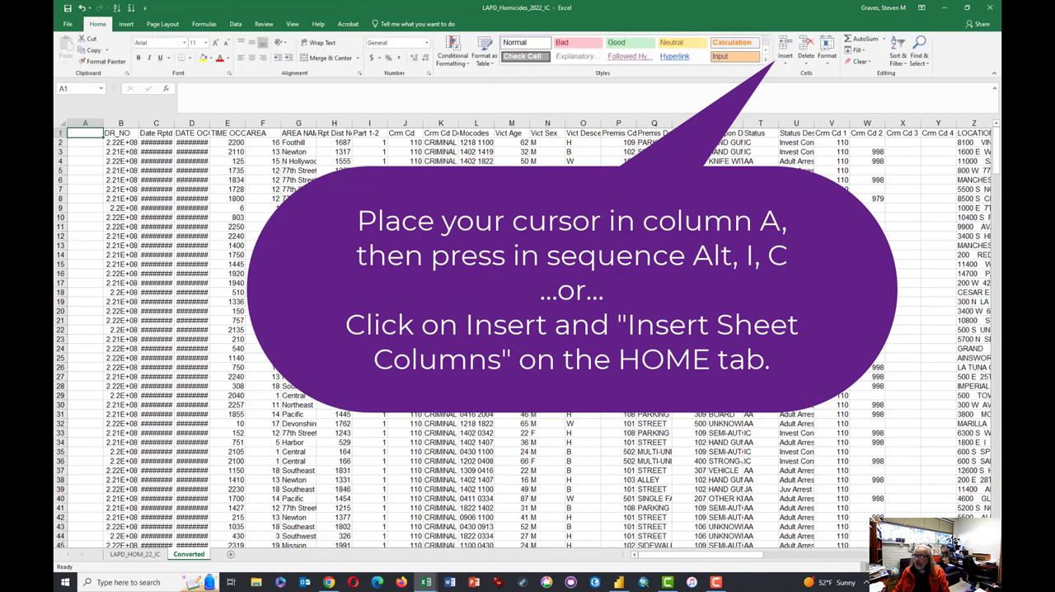
pyautogui.click(786, 65)
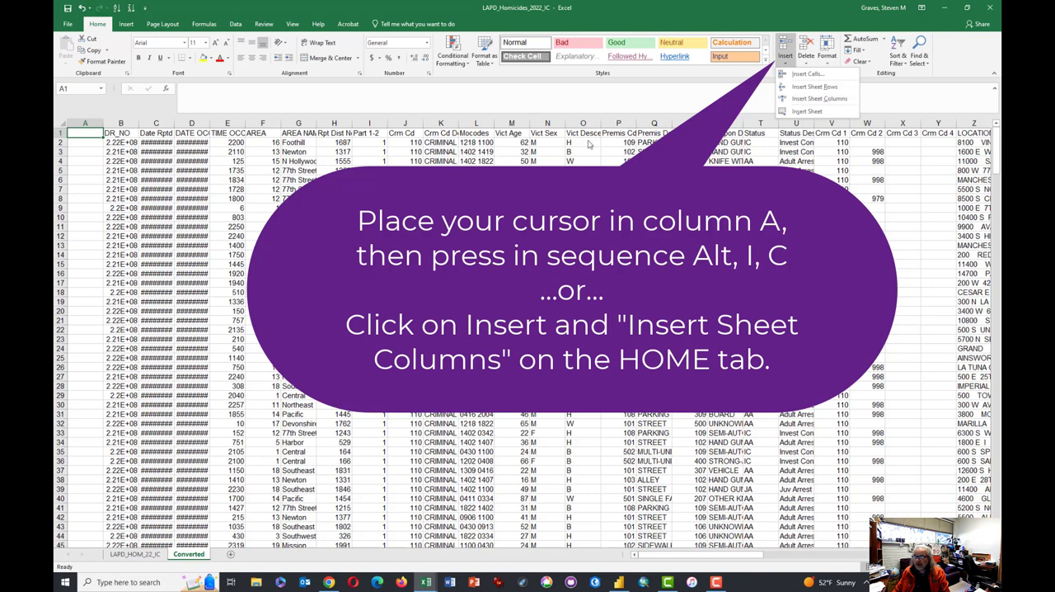
pyautogui.click(121, 147)
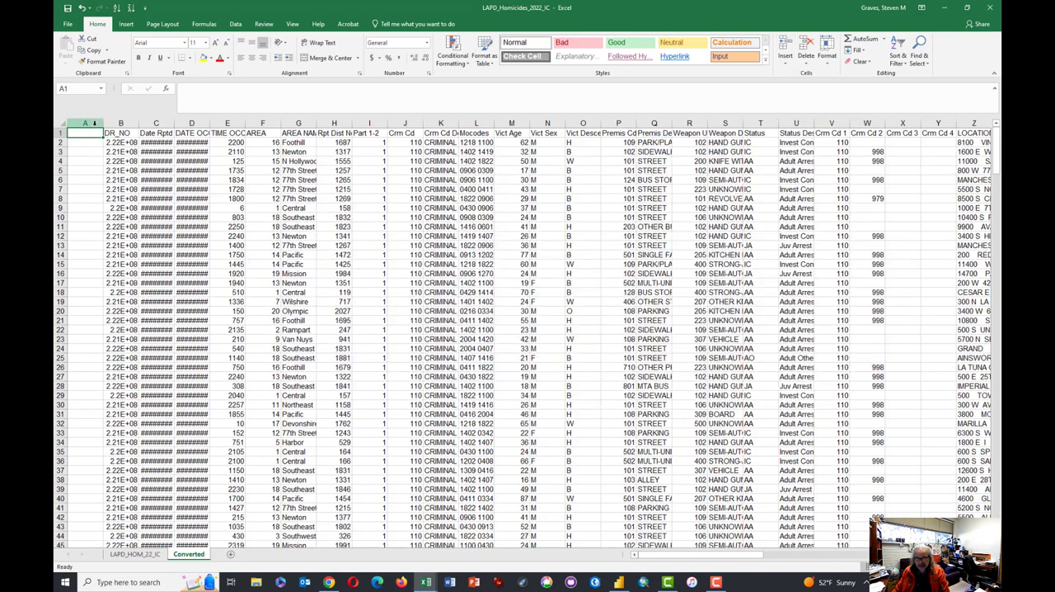
# - Enter the header ID in cell A1 and the first ID number 1 in cell A2
pyautogui.write('ID')
pyautogui.press('Return')
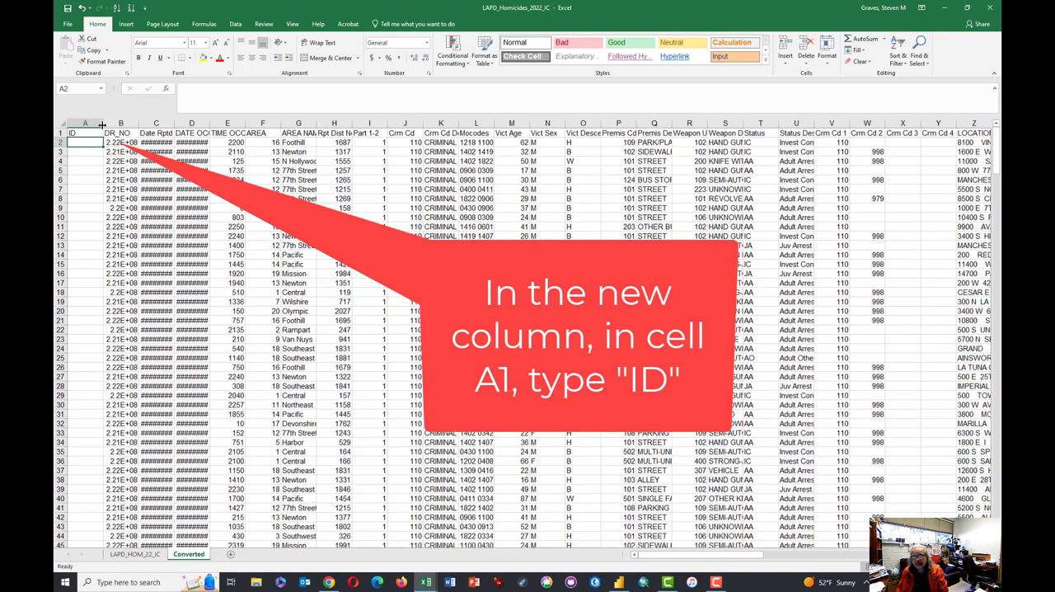
pyautogui.write('1')
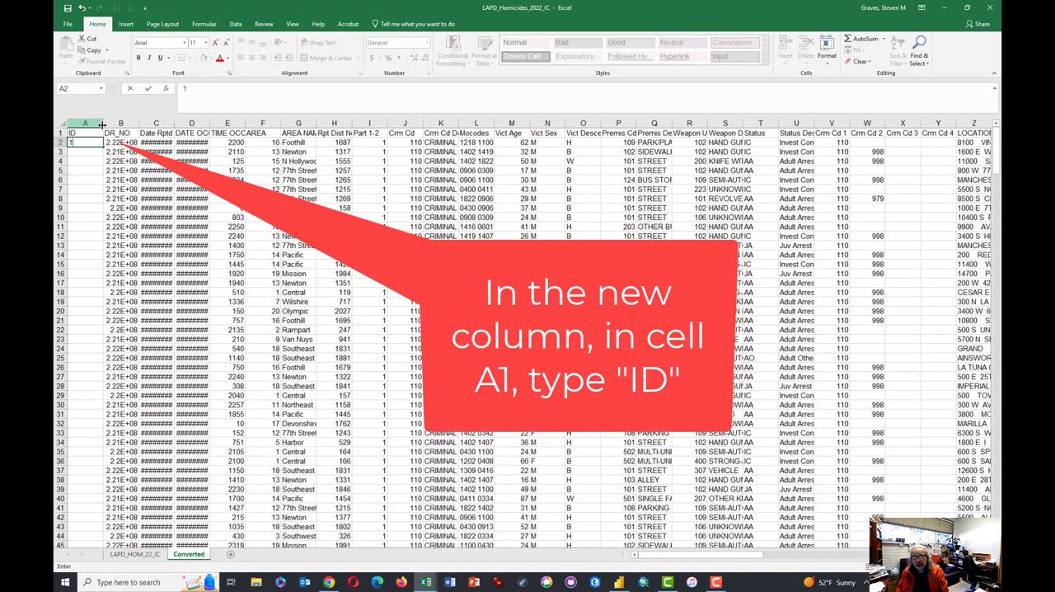
# - Fill the ID column down to row 383 with a linear column series using a step value of 1
pyautogui.press('Tab')
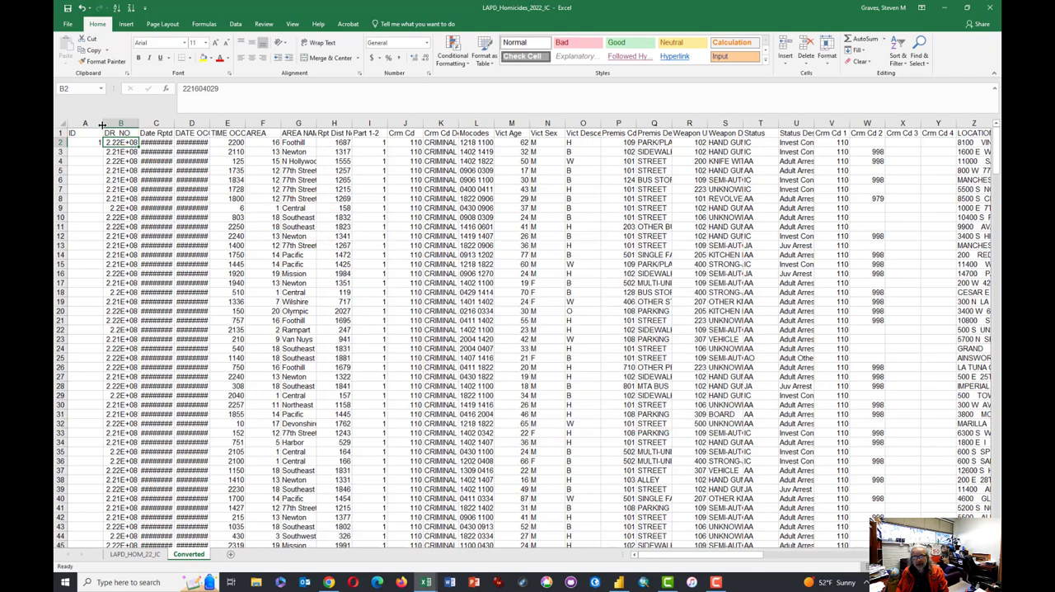
pyautogui.hotkey('ctrl', 'Down')
pyautogui.press('Left')
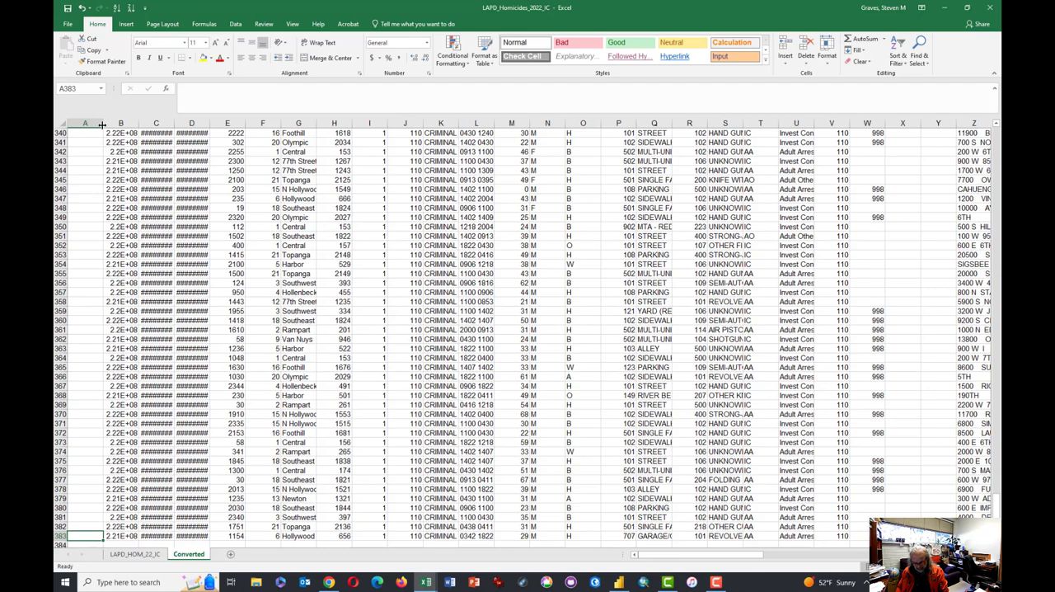
pyautogui.click(103, 125)
pyautogui.hotkey('ctrl', 'shift', 'Up')
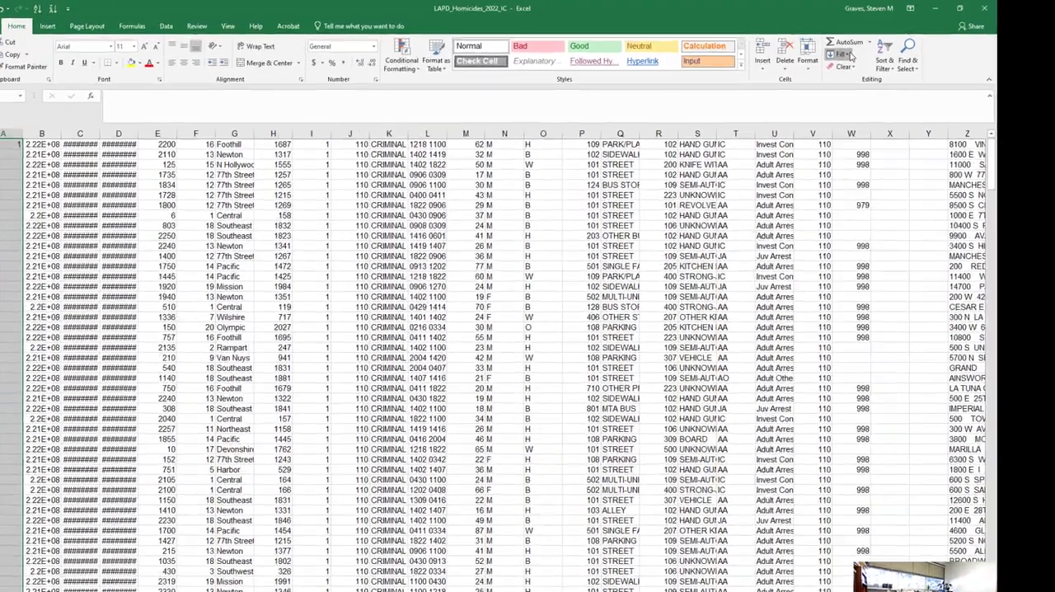
pyautogui.click(850, 56)
pyautogui.click(856, 135)
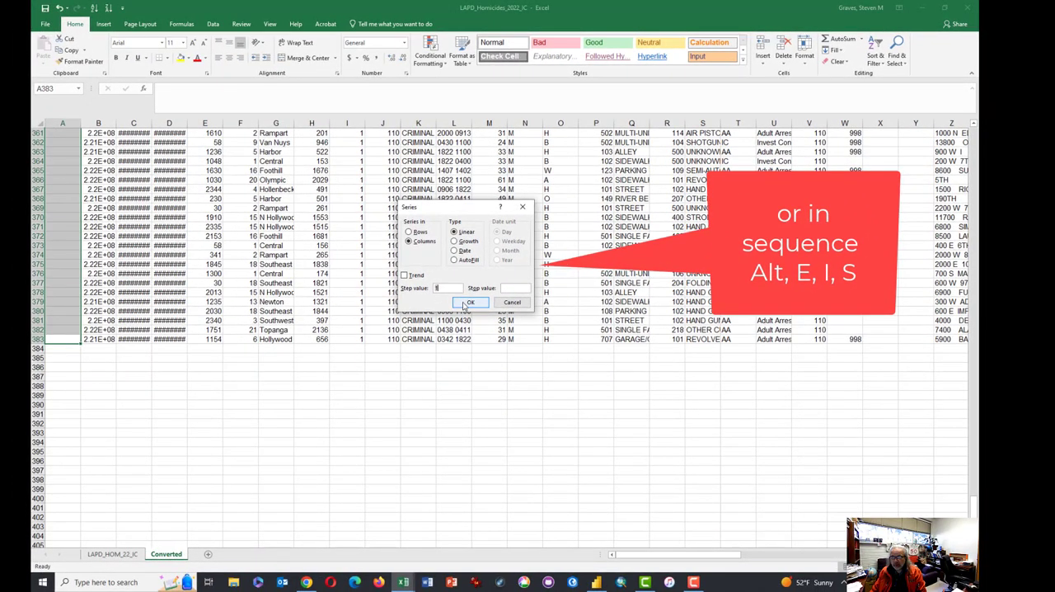
pyautogui.click(467, 303)
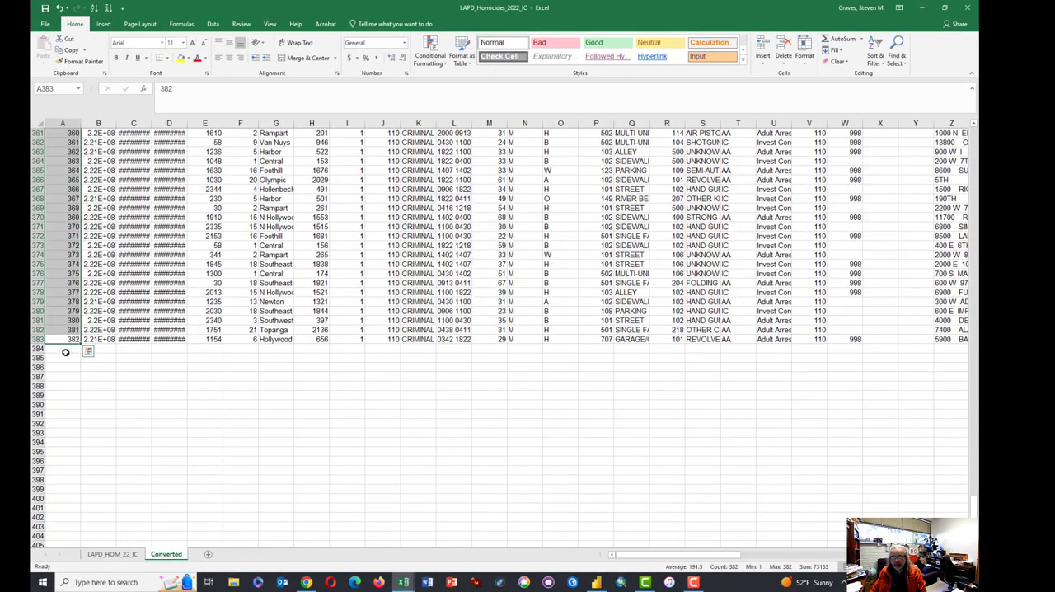
pyautogui.click(65, 339)
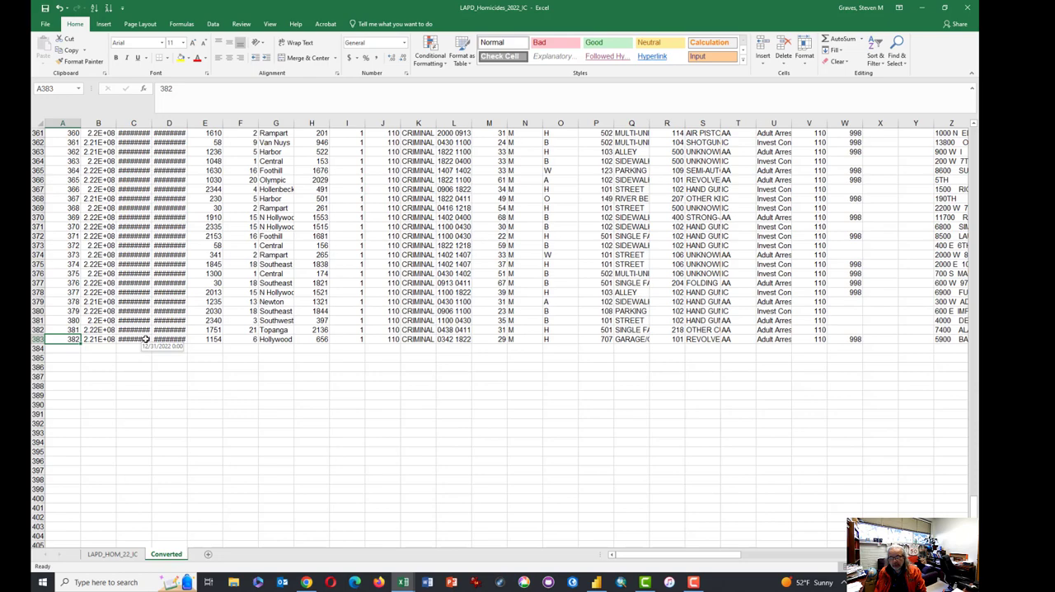
# - Widen the LOCATION column so its full street addresses fit
pyautogui.hotkey('ctrl', 'Home')
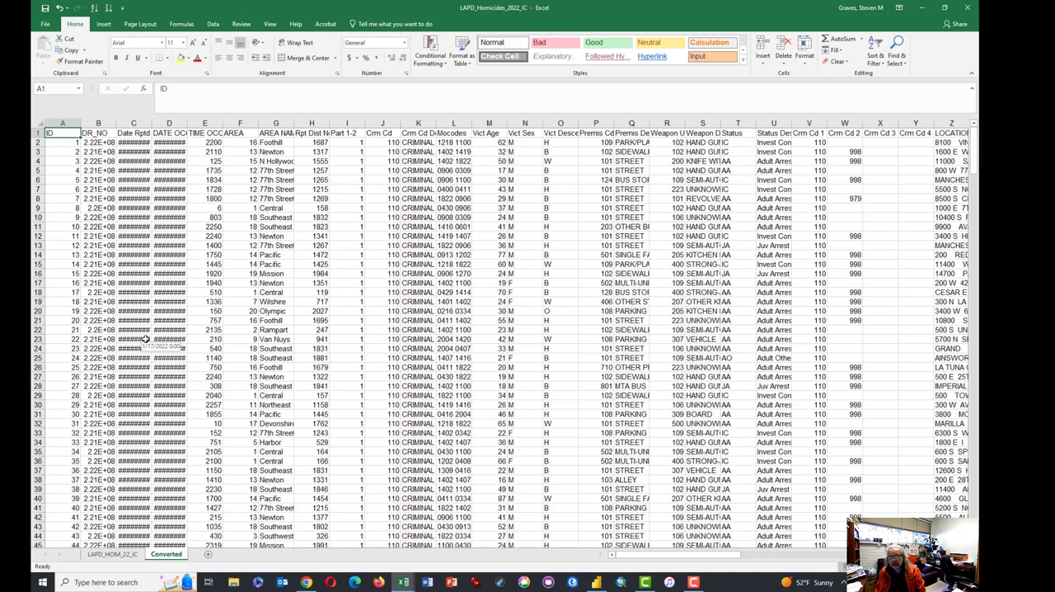
pyautogui.press('Right')
pyautogui.press('Right')
pyautogui.press('Right')
pyautogui.press('Right')
pyautogui.press('Right')
pyautogui.press('Right')
pyautogui.press('Right')
pyautogui.press('Right')
pyautogui.press('Right')
pyautogui.press('Right')
pyautogui.press('Right')
pyautogui.press('Right')
pyautogui.press('Right')
pyautogui.press('Right')
pyautogui.press('Right')
pyautogui.press('Right')
pyautogui.press('Right')
pyautogui.press('Right')
pyautogui.press('Right')
pyautogui.press('Right')
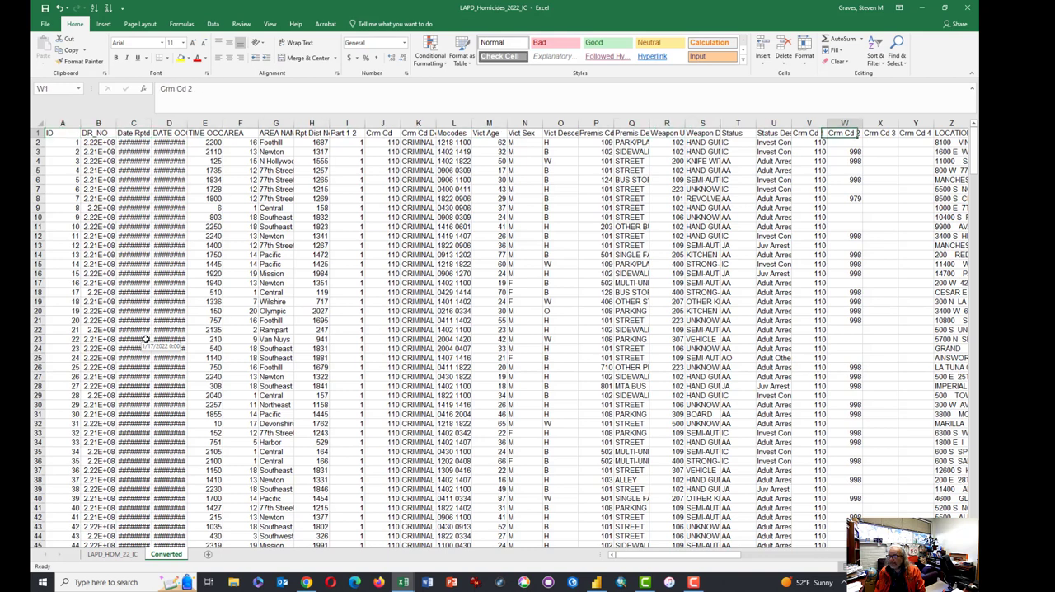
pyautogui.press('Right')
pyautogui.press('Right')
pyautogui.press('Right')
pyautogui.press('Right')
pyautogui.press('Right')
pyautogui.press('Right')
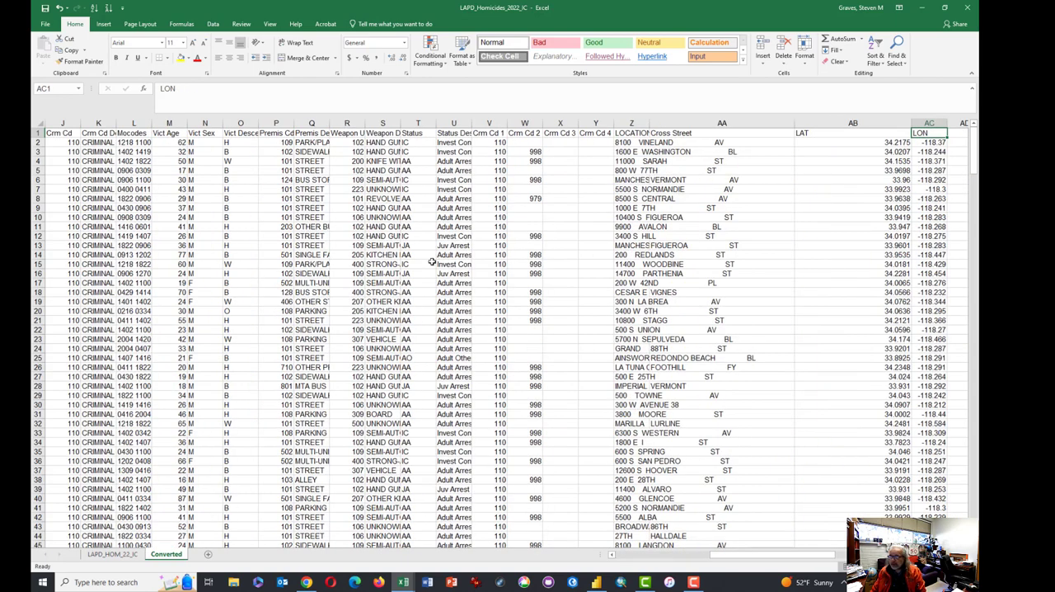
pyautogui.click(785, 124)
pyautogui.doubleClick(649, 123)
pyautogui.click(692, 160)
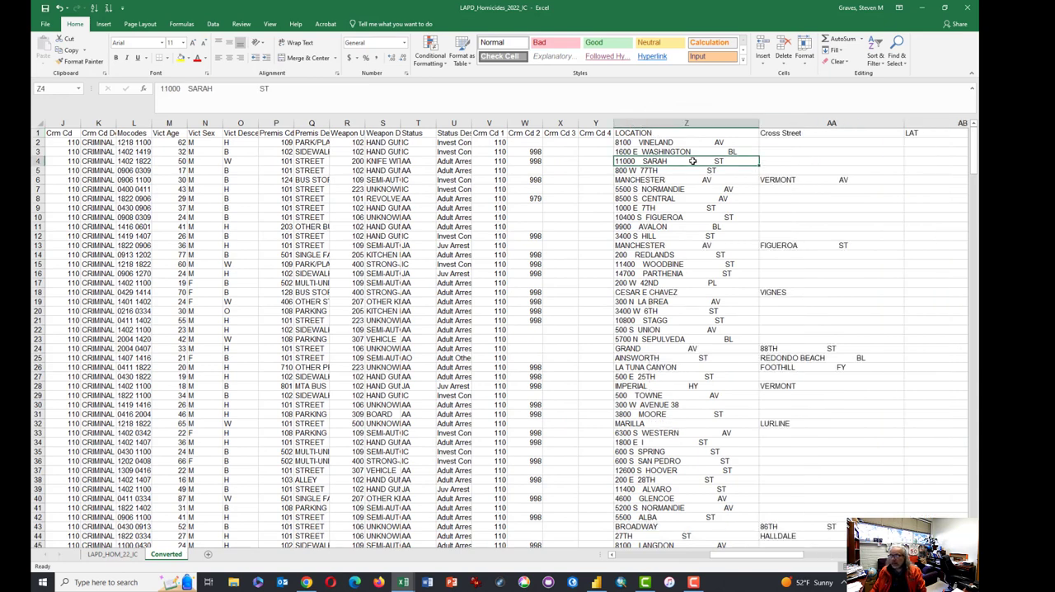
# - Sort the records from A to Z by the Cross Street column
pyautogui.press('Up')
pyautogui.press('Up')
pyautogui.press('Up')
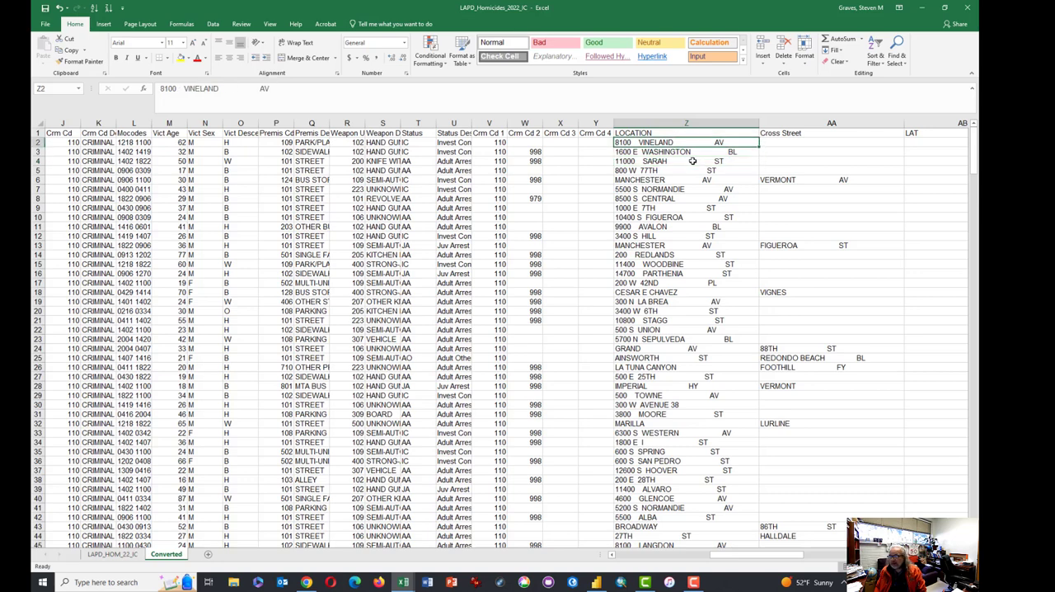
pyautogui.click(798, 133)
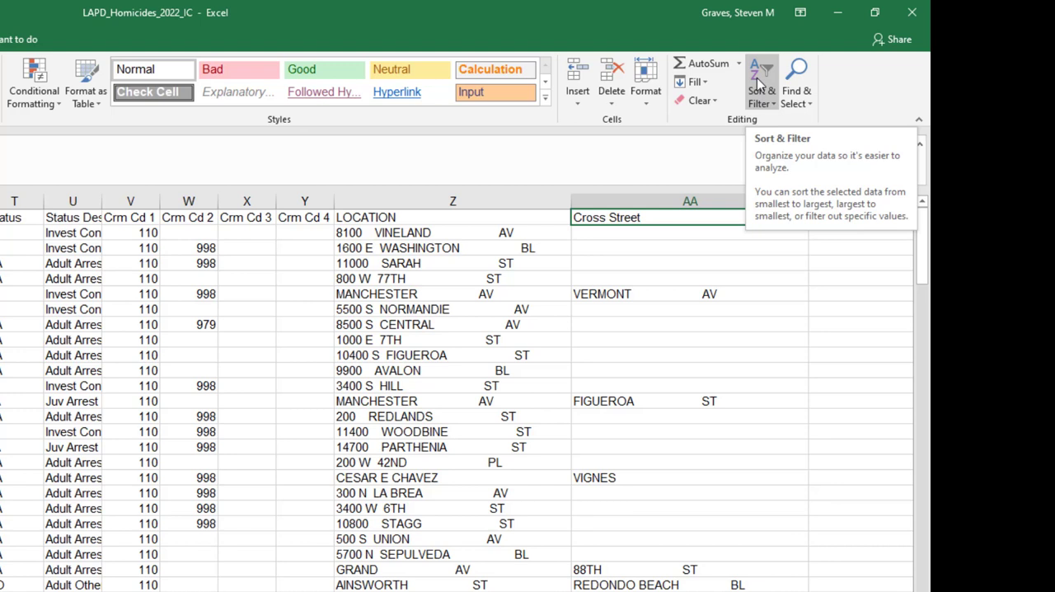
pyautogui.click(758, 83)
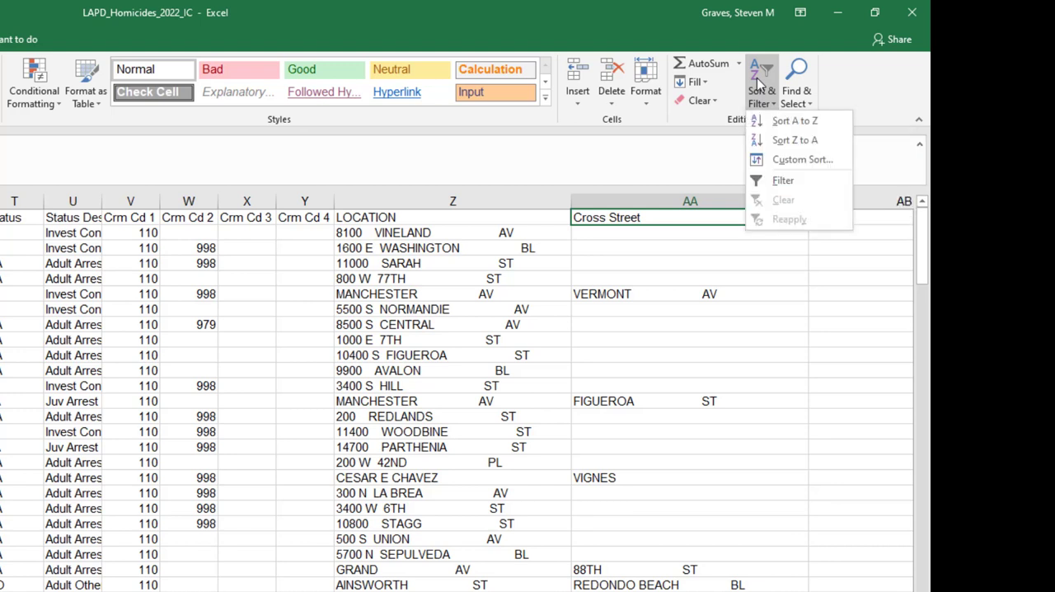
pyautogui.click(768, 120)
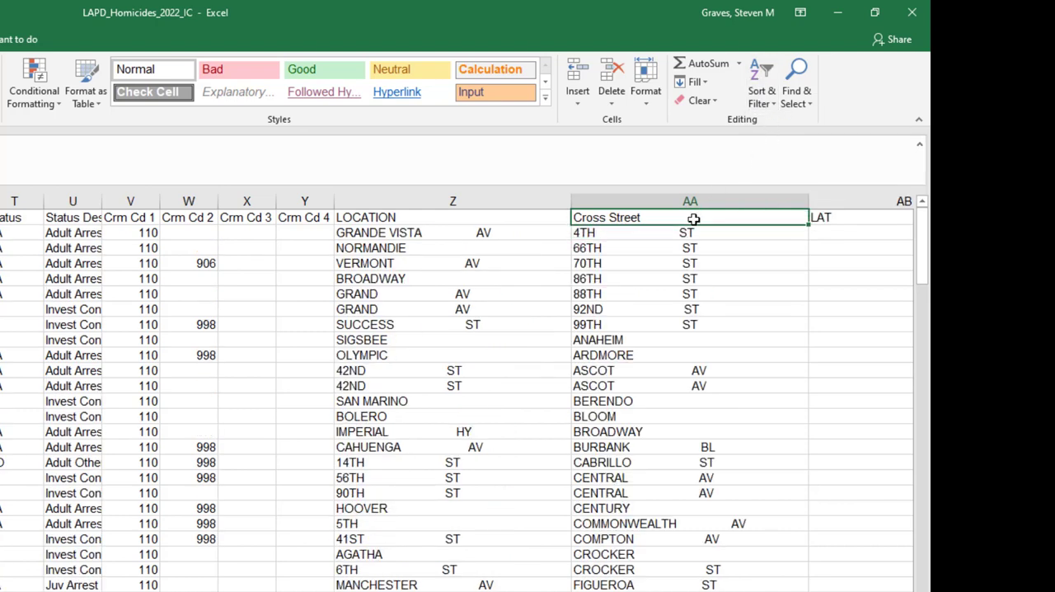
# - Apply the Bad cell style to the Cross Street header and the filled cells below it, down to row 80
pyautogui.hotkey('shift', 'Down')
pyautogui.hotkey('shift', 'Down')
pyautogui.hotkey('shift', 'Down')
pyautogui.hotkey('shift', 'Down')
pyautogui.hotkey('shift', 'Down')
pyautogui.hotkey('shift', 'Down')
pyautogui.hotkey('shift', 'Down')
pyautogui.hotkey('shift', 'Down')
pyautogui.hotkey('shift', 'Down')
pyautogui.hotkey('shift', 'Down')
pyautogui.hotkey('shift', 'Down')
pyautogui.hotkey('shift', 'Down')
pyautogui.hotkey('shift', 'Down')
pyautogui.hotkey('shift', 'Down')
pyautogui.hotkey('shift', 'Down')
pyautogui.hotkey('shift', 'Down')
pyautogui.hotkey('shift', 'Down')
pyautogui.hotkey('shift', 'Down')
pyautogui.hotkey('shift', 'Down')
pyautogui.hotkey('shift', 'Down')
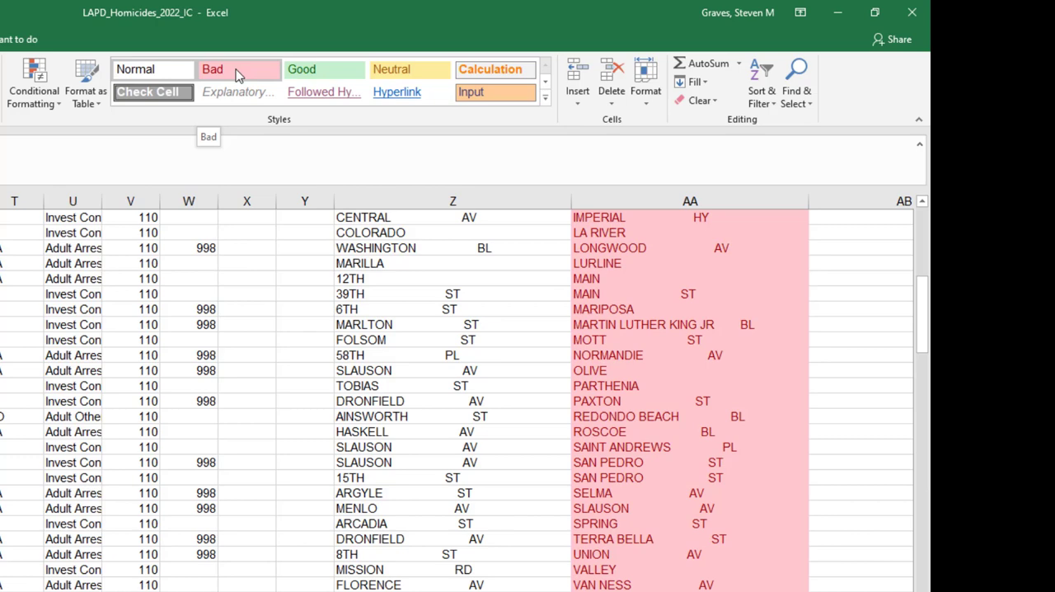
pyautogui.click(238, 73)
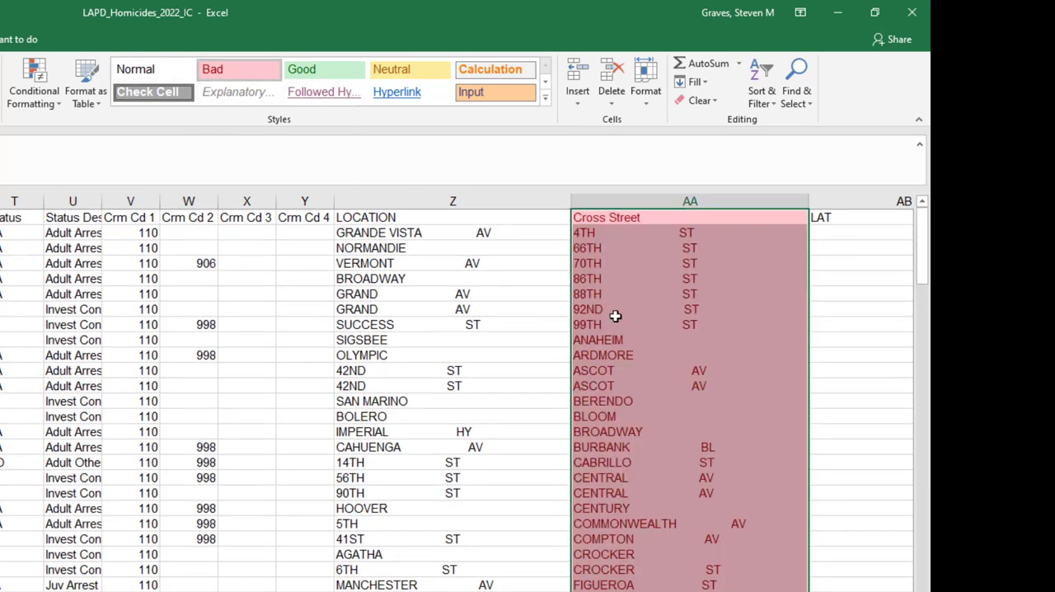
# - Enter an asterisk in the first empty Cross Street cell, AA81, and copy that cell
pyautogui.scroll(-1, 594, 442)
pyautogui.scroll(-9, 594, 442)
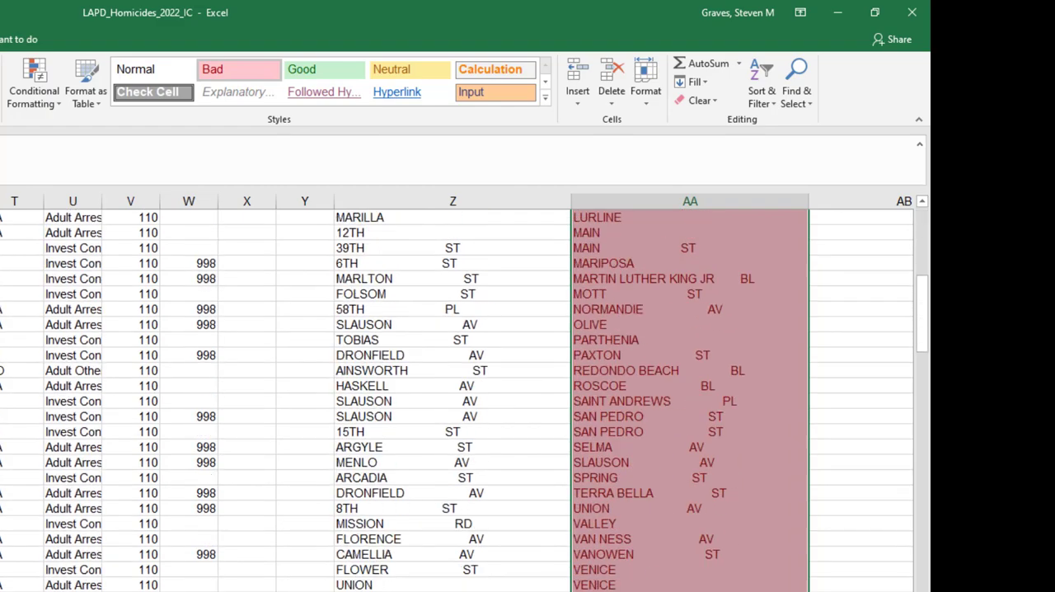
pyautogui.click(804, 405)
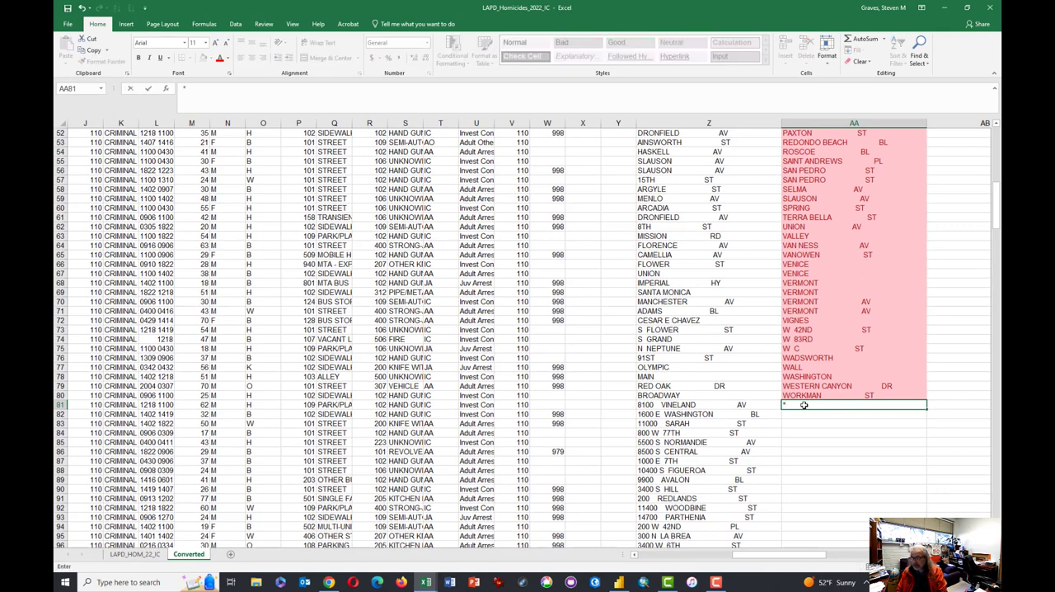
pyautogui.hotkey('ctrl', 'c')
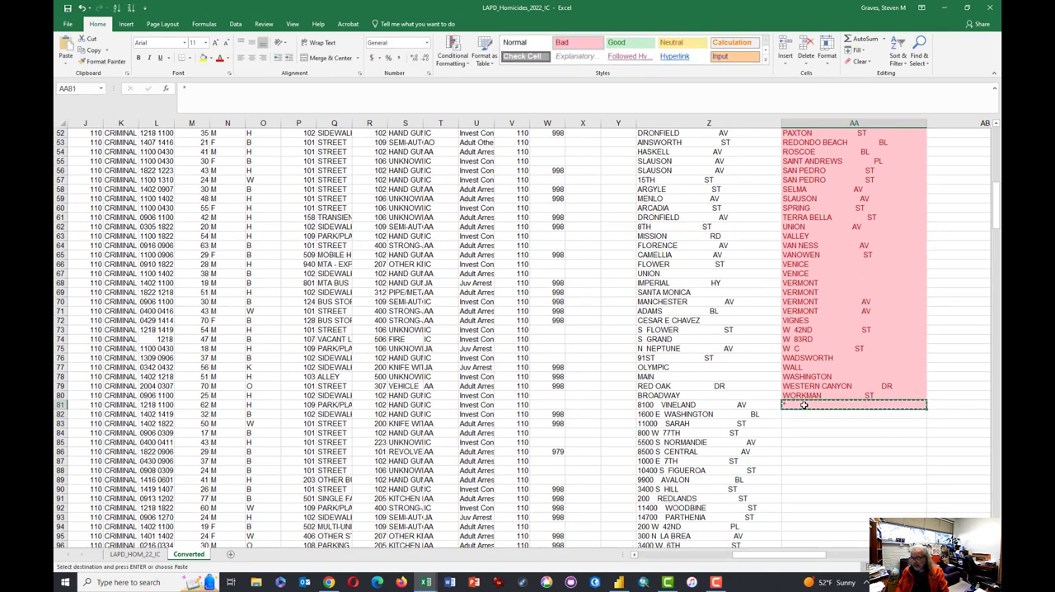
# - Paste the copied asterisk into all the empty Cross Street cells down to row 383
pyautogui.press('Left')
pyautogui.hotkey('ctrl', 'Down')
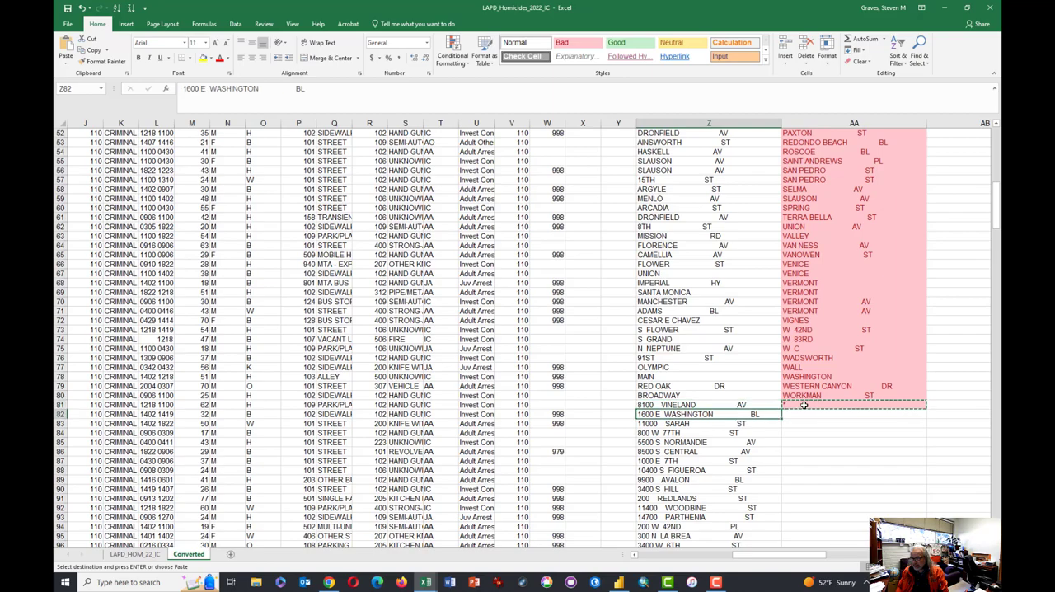
pyautogui.press('Right')
pyautogui.hotkey('shift', 'Up')
pyautogui.hotkey('shift', 'Up')
pyautogui.hotkey('shift', 'Up')
pyautogui.hotkey('shift', 'Up')
pyautogui.hotkey('shift', 'Up')
pyautogui.hotkey('shift', 'Up')
pyautogui.hotkey('shift', 'Up')
pyautogui.hotkey('shift', 'Up')
pyautogui.hotkey('shift', 'Up')
pyautogui.hotkey('shift', 'Up')
pyautogui.hotkey('shift', 'Up')
pyautogui.hotkey('shift', 'Up')
pyautogui.hotkey('shift', 'Up')
pyautogui.hotkey('shift', 'Up')
pyautogui.hotkey('shift', 'Up')
pyautogui.hotkey('shift', 'Up')
pyautogui.hotkey('shift', 'Up')
pyautogui.hotkey('shift', 'Up')
pyautogui.hotkey('shift', 'Up')
pyautogui.hotkey('shift', 'Up')
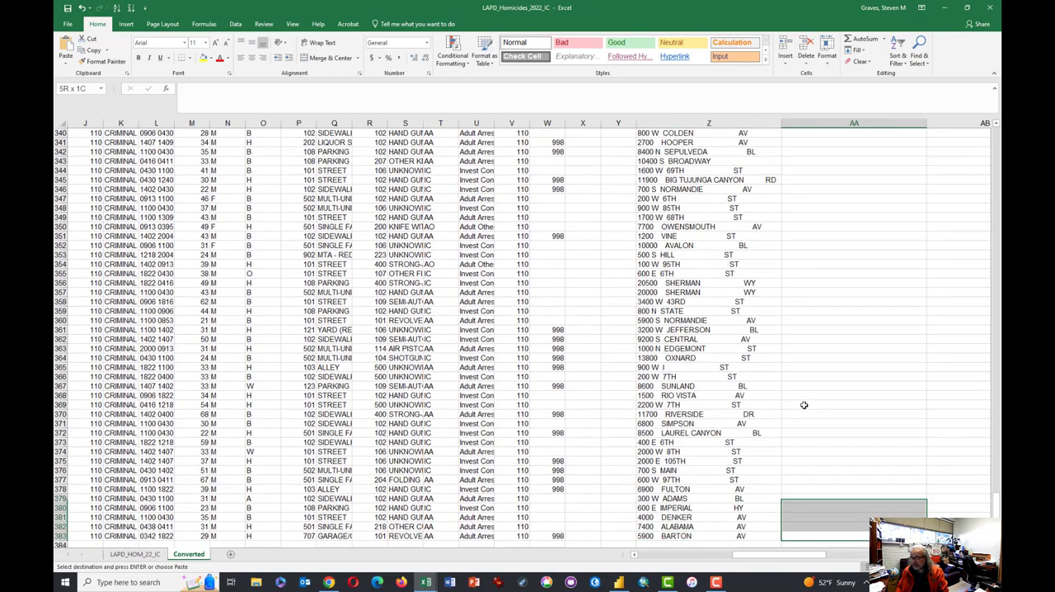
pyautogui.hotkey('ctrl', 'shift', 'Up')
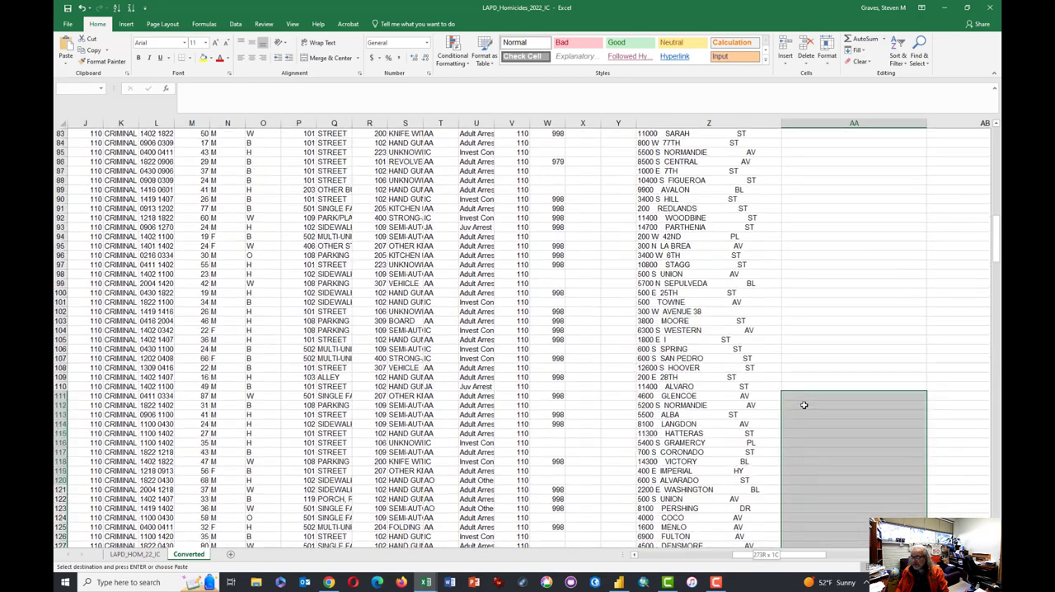
pyautogui.hotkey('shift', 'pagedown')
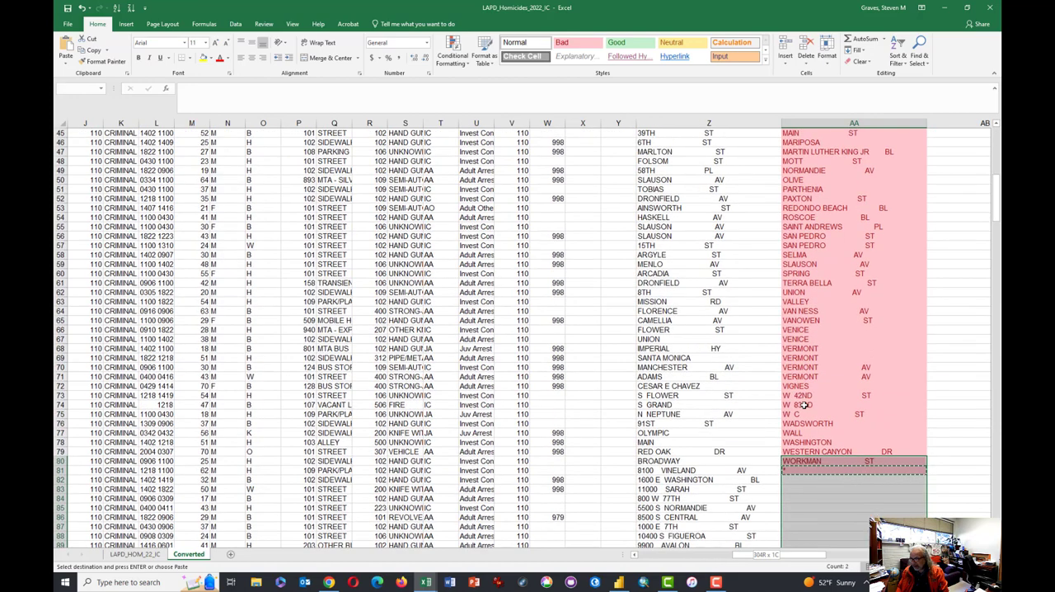
pyautogui.press('Return')
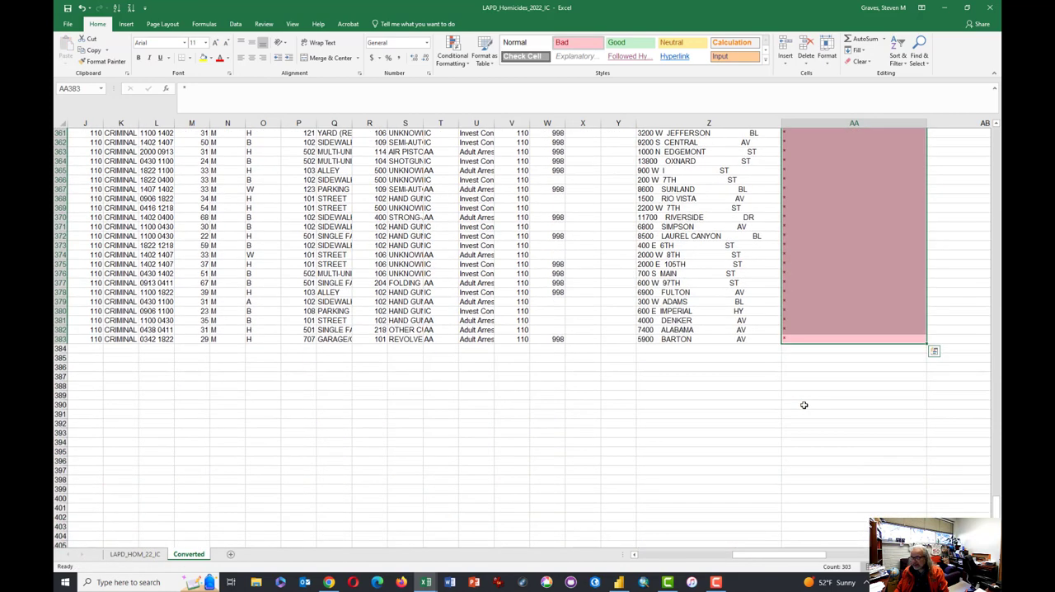
# - Apply the Good cell style to the asterisk cells in the Cross Street column
pyautogui.click(617, 42)
pyautogui.click(696, 191)
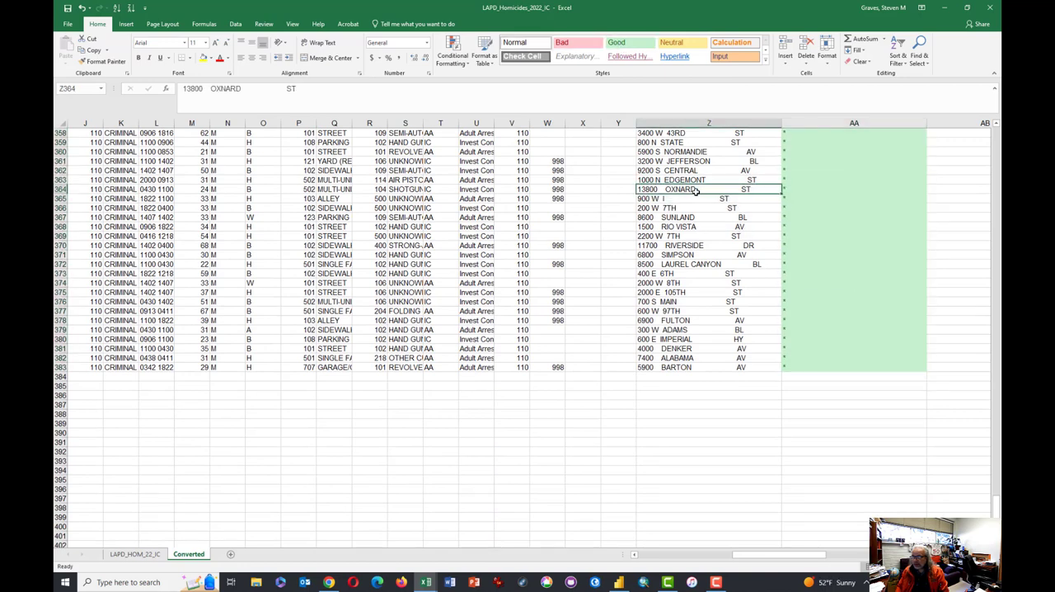
pyautogui.hotkey('ctrl', 'Up')
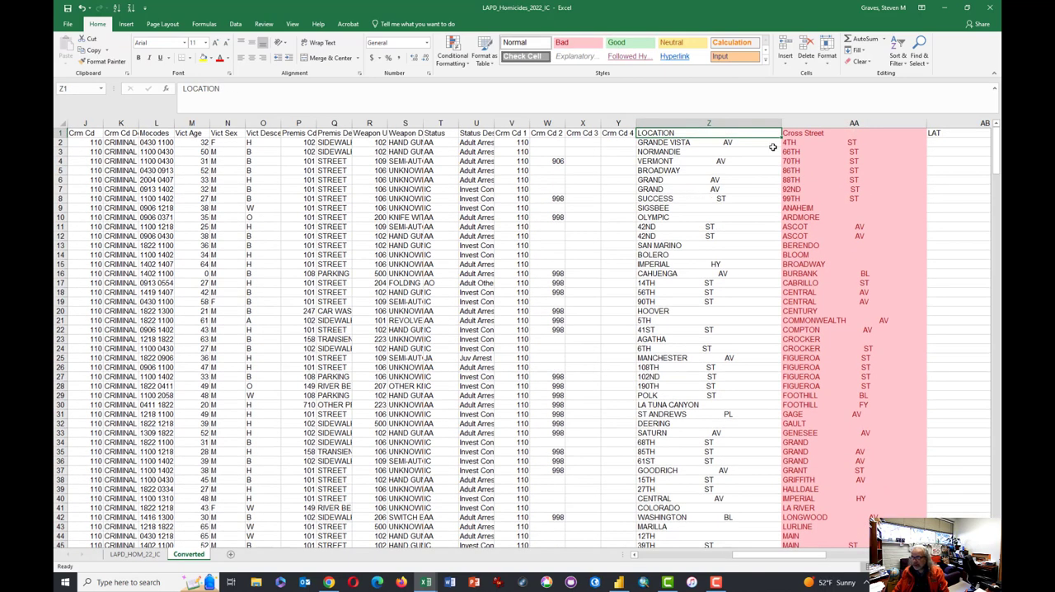
# - Narrow the LAT column and widen the blank column AD beside LON
pyautogui.moveTo(763, 564); pyautogui.dragTo(834, 559)
pyautogui.moveTo(796, 122); pyautogui.dragTo(787, 122)
pyautogui.moveTo(709, 151); pyautogui.dragTo(706, 141)
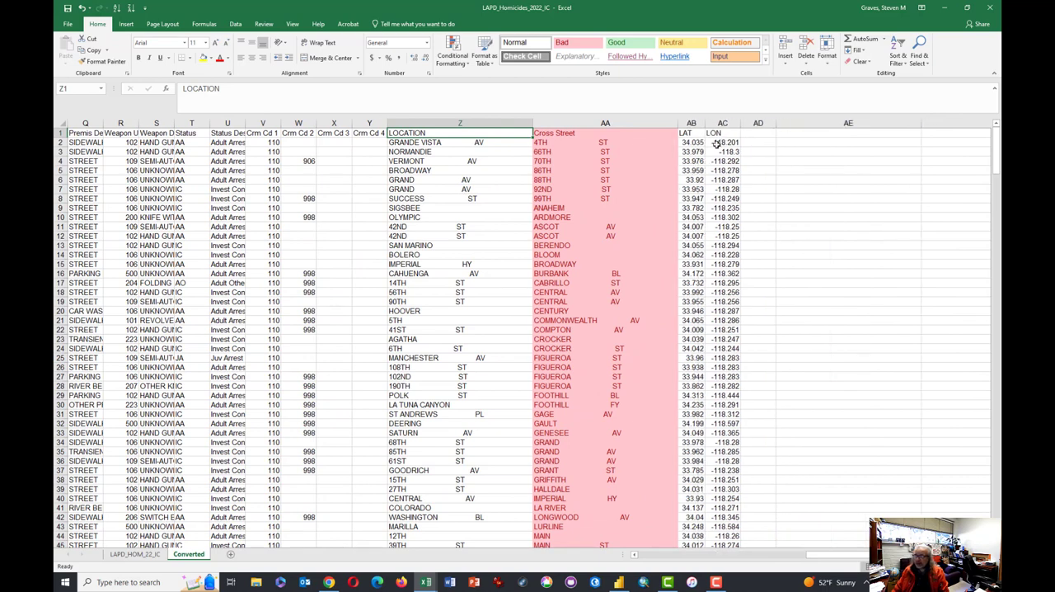
pyautogui.click(767, 133)
pyautogui.moveTo(776, 127); pyautogui.dragTo(878, 130)
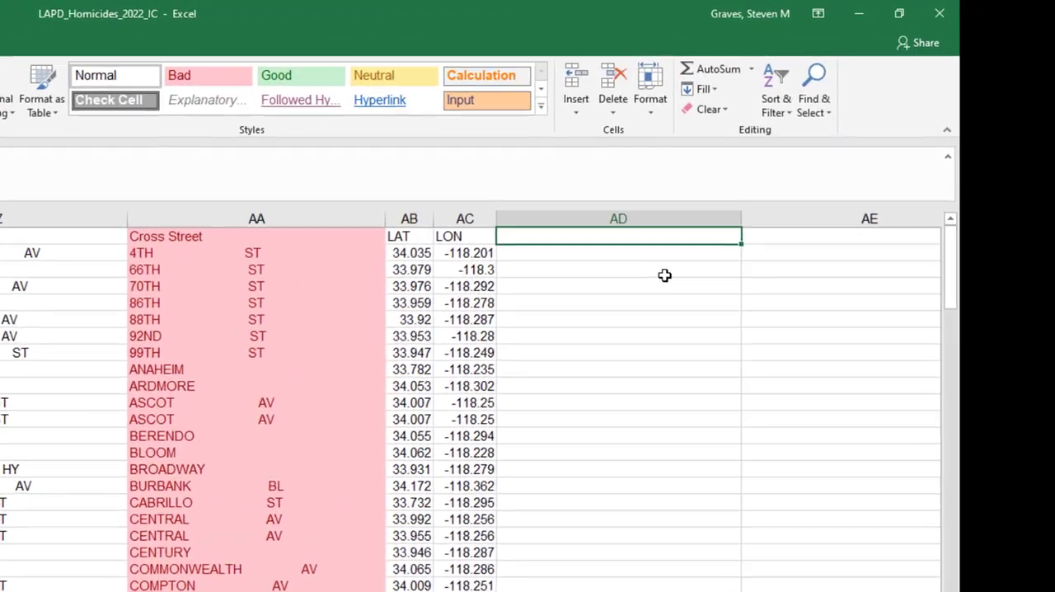
# - Enter the header RAND in cell AD1
pyautogui.write('RAN')
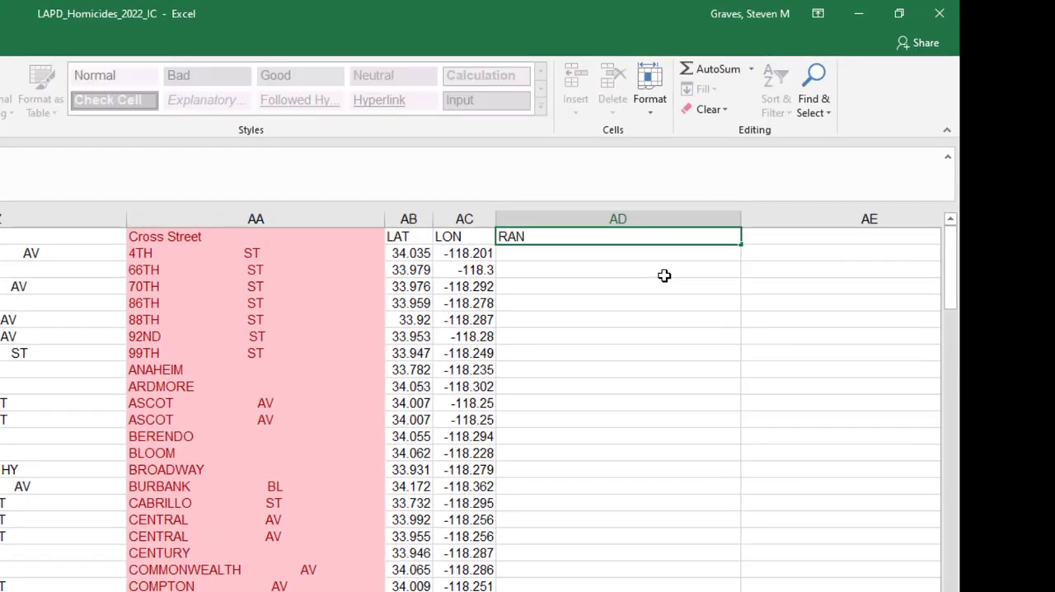
pyautogui.write('D')
pyautogui.press('Return')
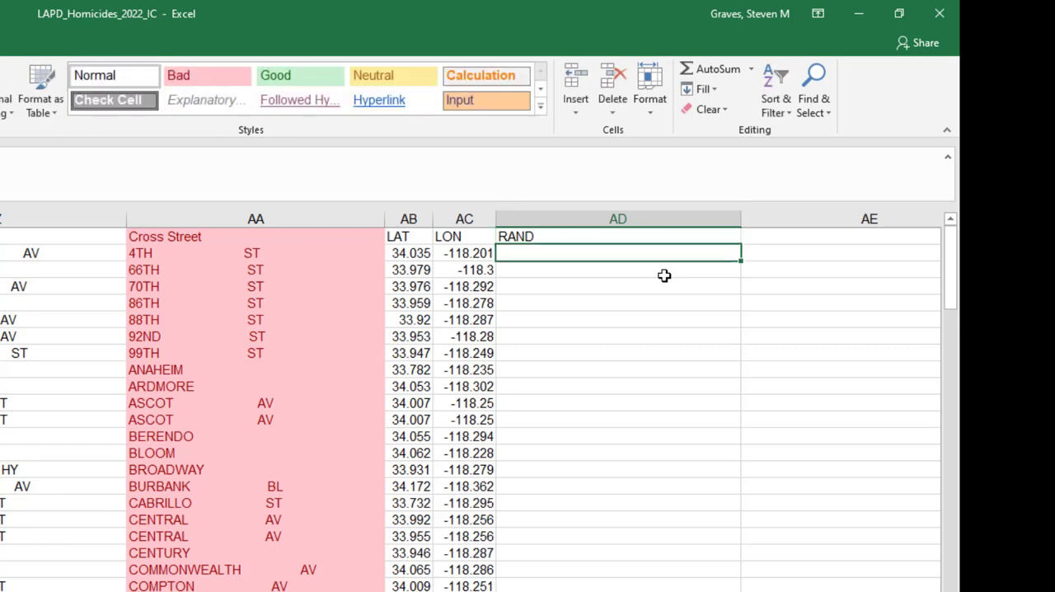
# - Enter the formula =RANDBETWEEN(10,99) in cell AD2 under the RAND header
pyautogui.write('=')
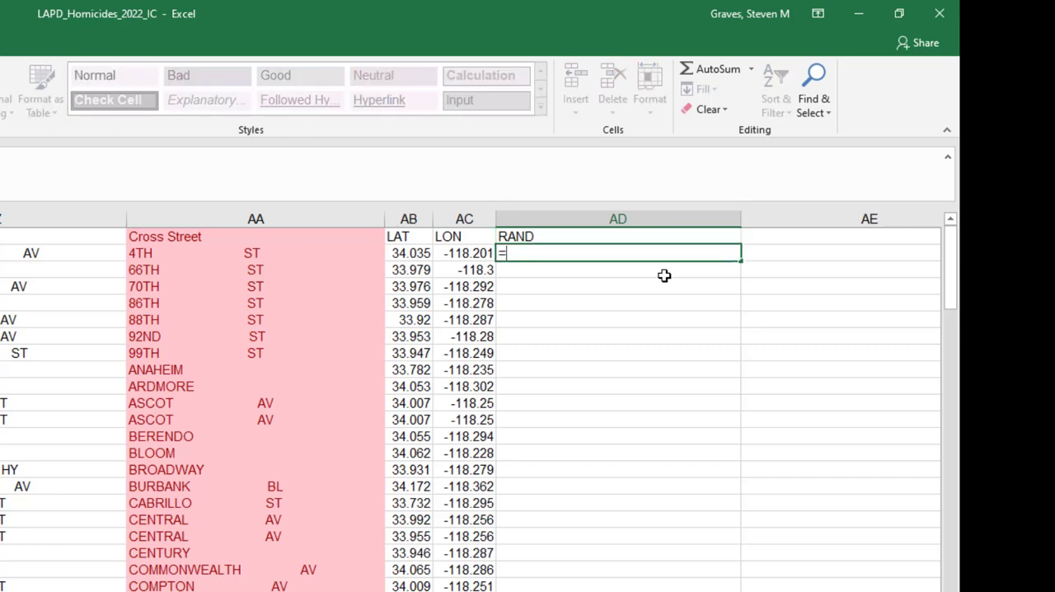
pyautogui.write('randbe')
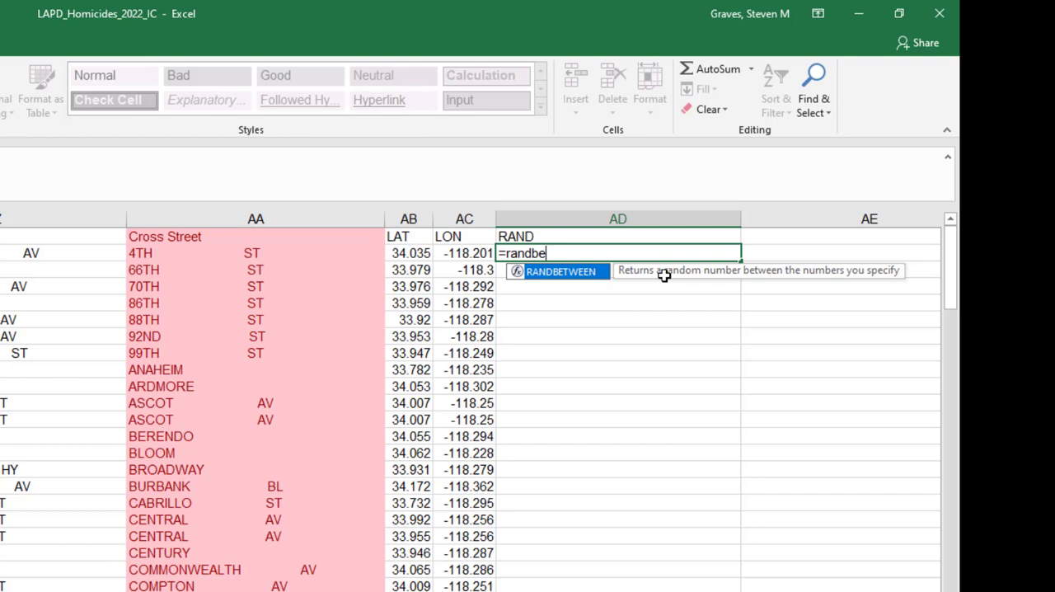
pyautogui.press('Tab')
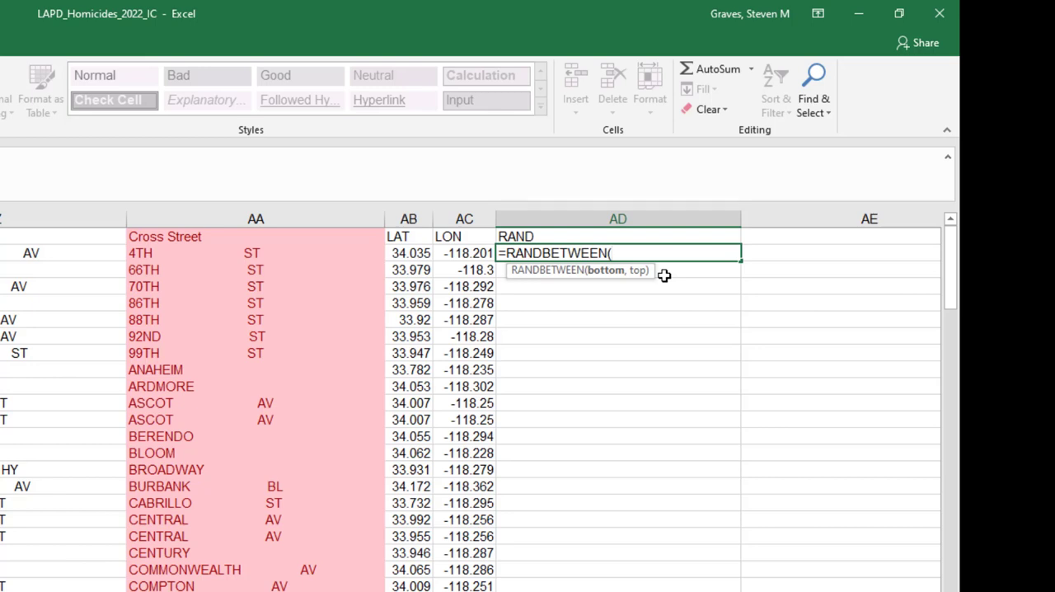
pyautogui.write('10,99)')
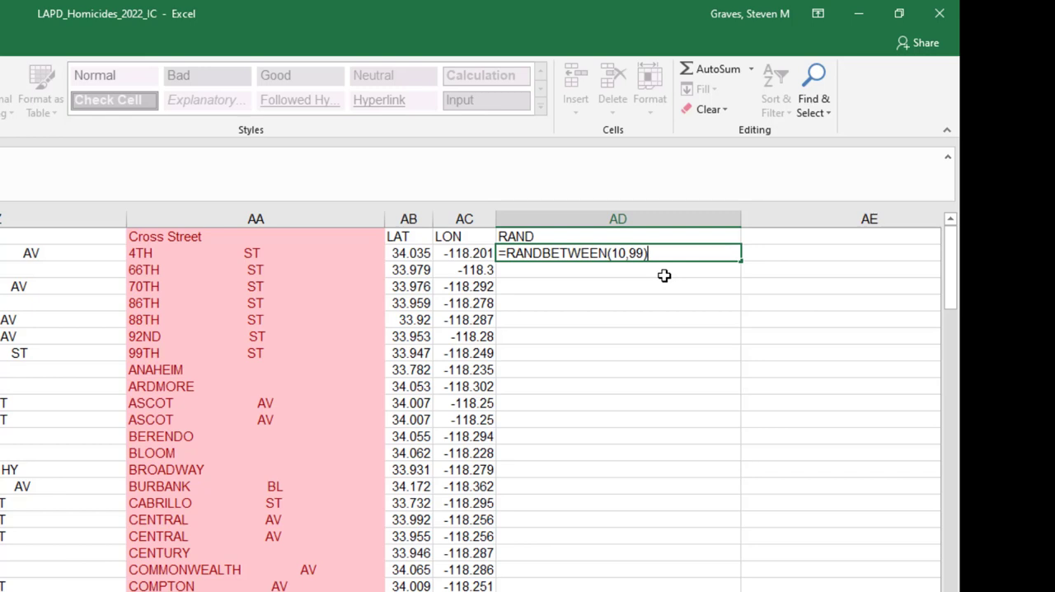
pyautogui.press('Return')
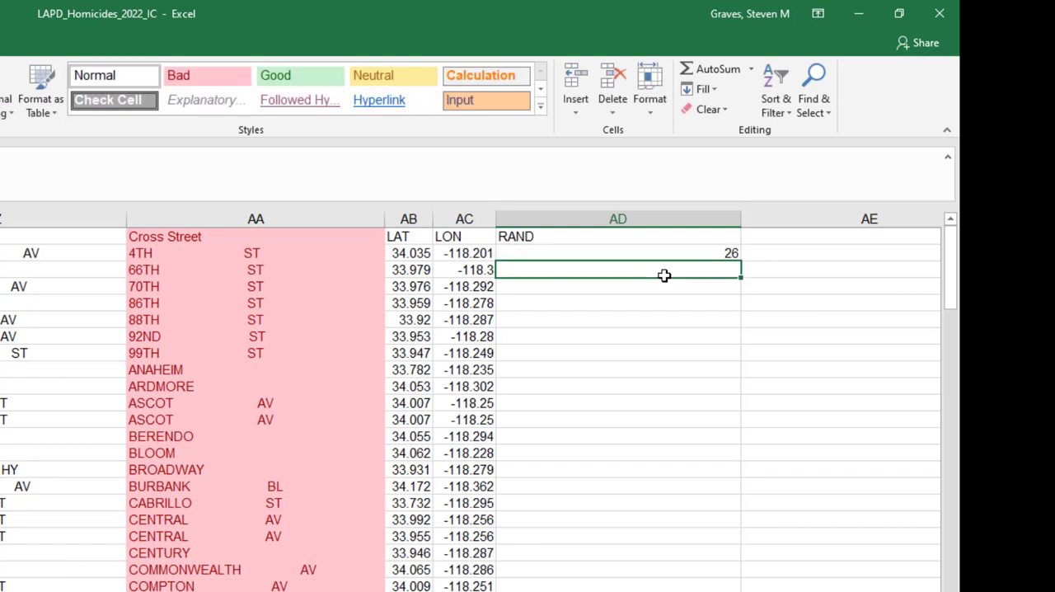
# - Fill the RAND formula from cell AD2 down the rest of the data rows and narrow column AD
pyautogui.press('Up')
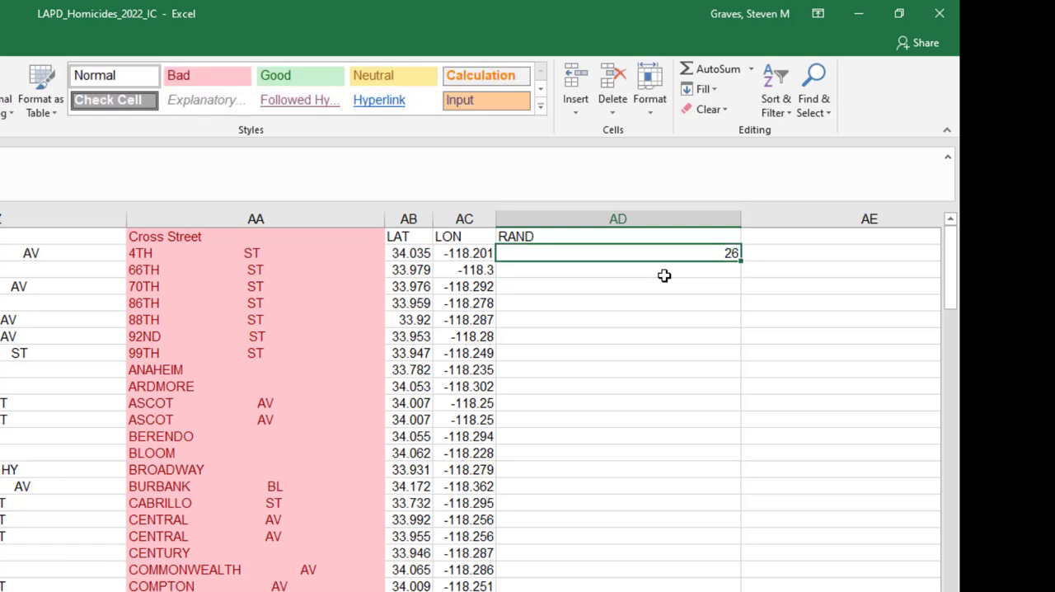
pyautogui.hotkey('ctrl', 'c')
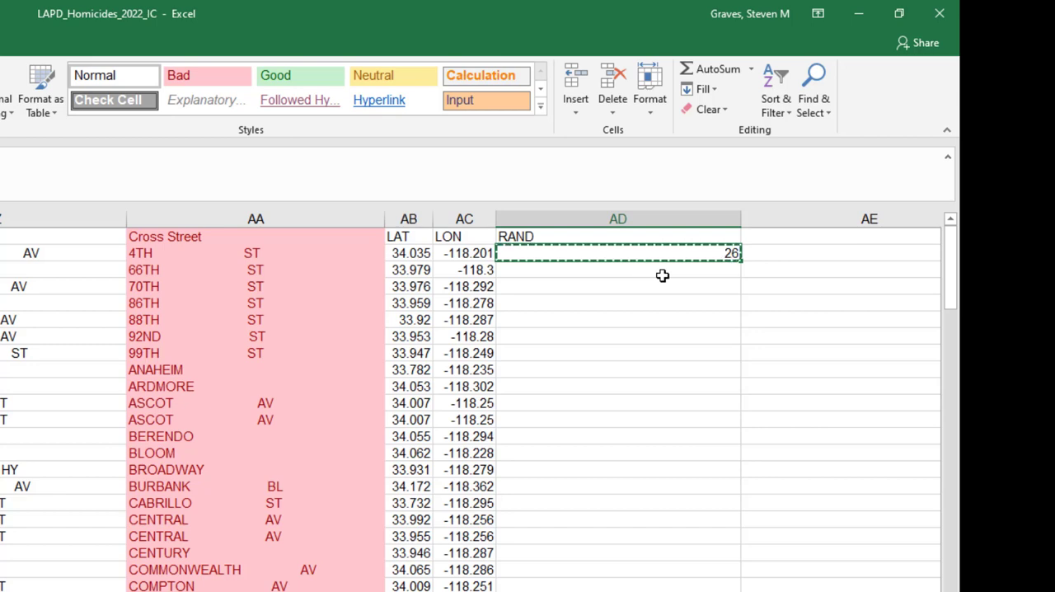
pyautogui.doubleClick(742, 259)
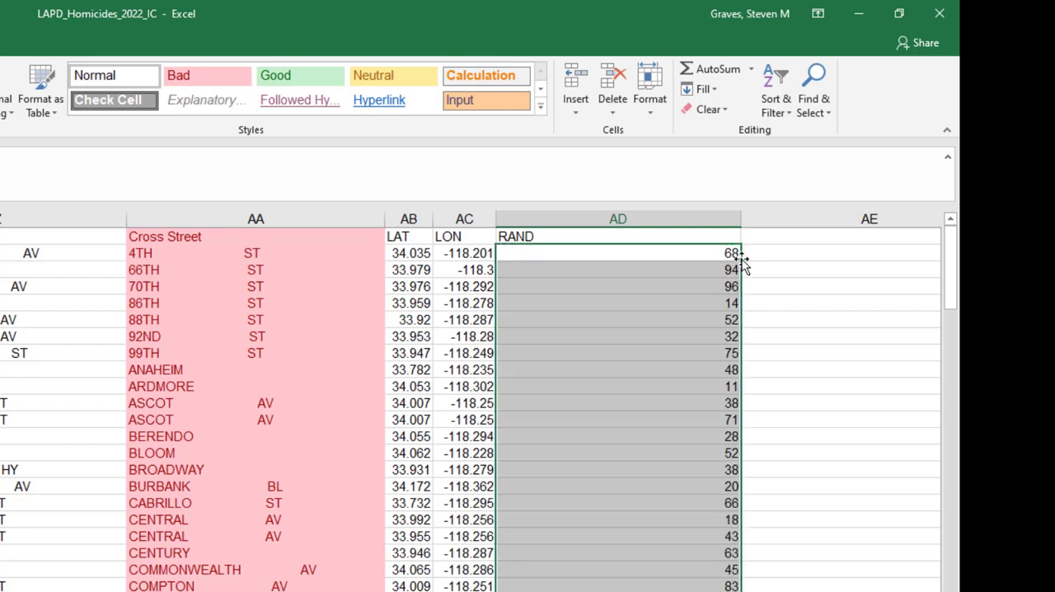
pyautogui.moveTo(739, 217); pyautogui.dragTo(569, 258)
pyautogui.click(614, 256)
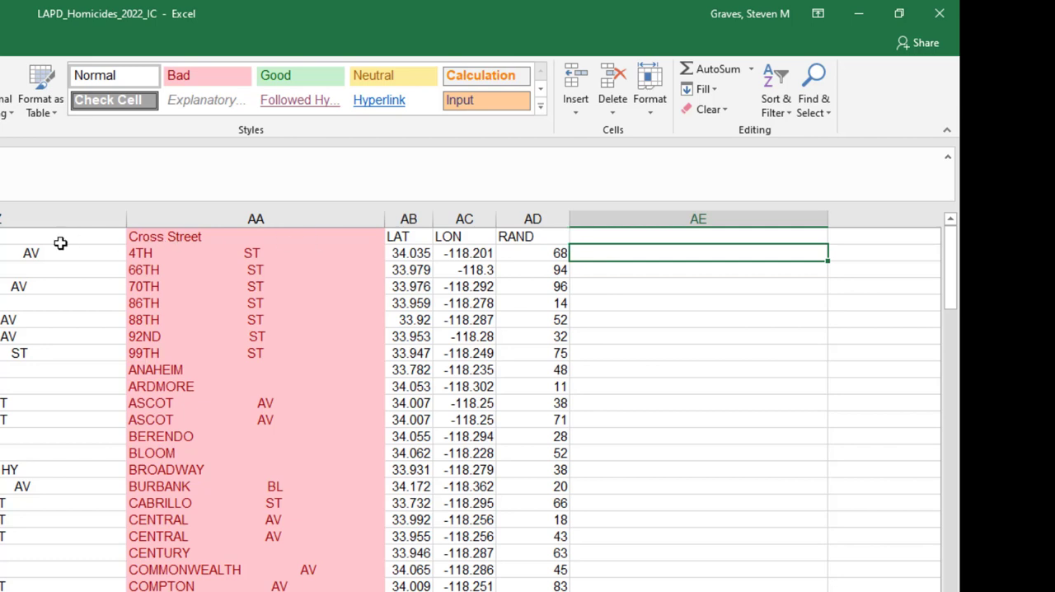
# - Enter the header NEW ADDRESS in cell AE1
pyautogui.click(622, 239)
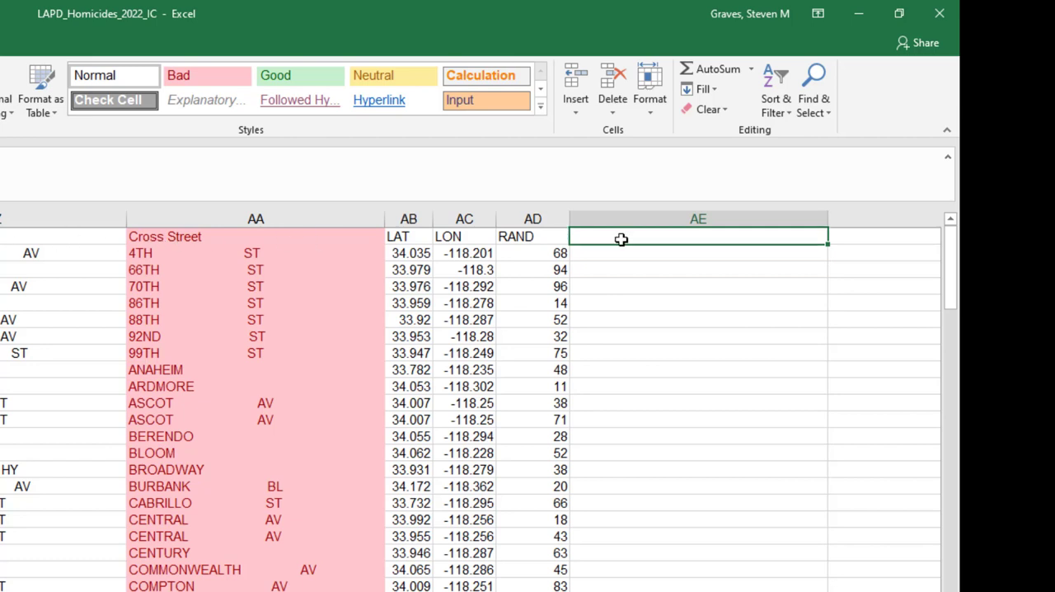
pyautogui.write('G')
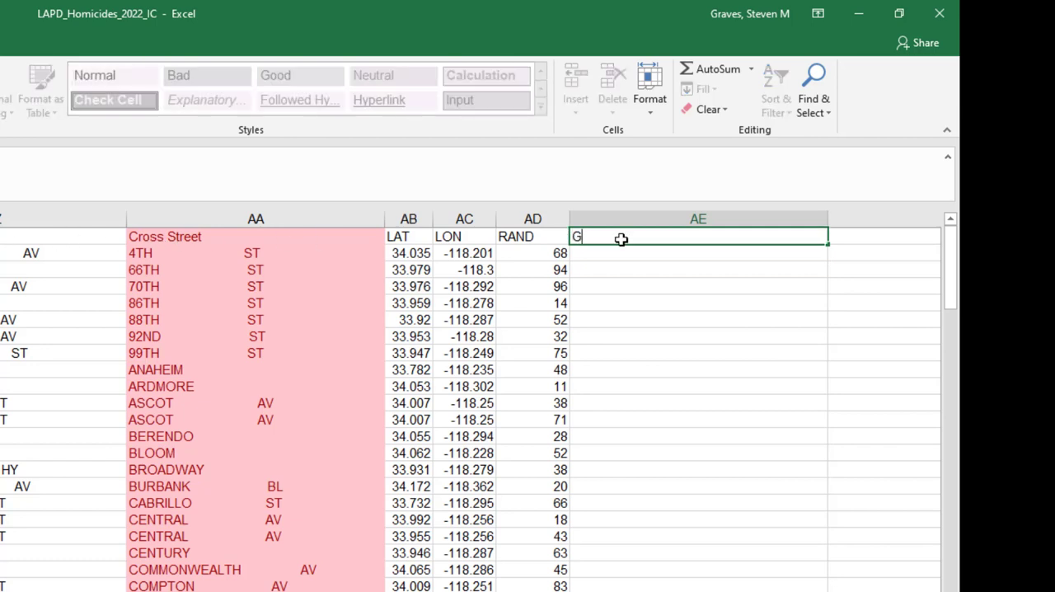
pyautogui.press('BackSpace')
pyautogui.write('NEE')
pyautogui.press('BackSpace')
pyautogui.write('WE')
pyautogui.press('BackSpace')
pyautogui.write('ADDRESS')
pyautogui.press('Return')
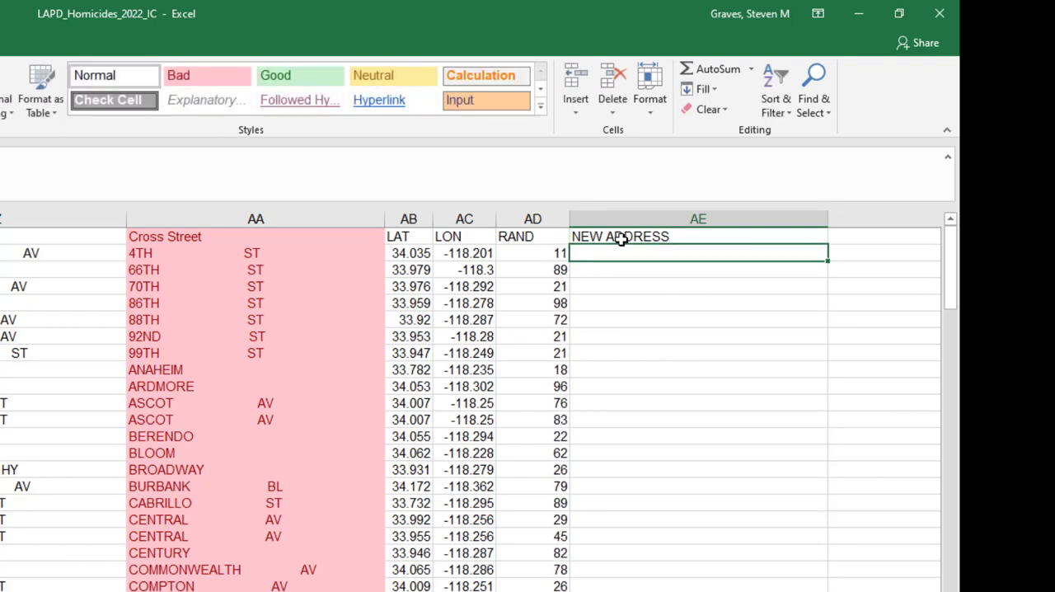
# - Enter the formula =CONCAT(Z2," & ",AA2) in cell AE2 to join the location with its cross street
pyautogui.write('=con')
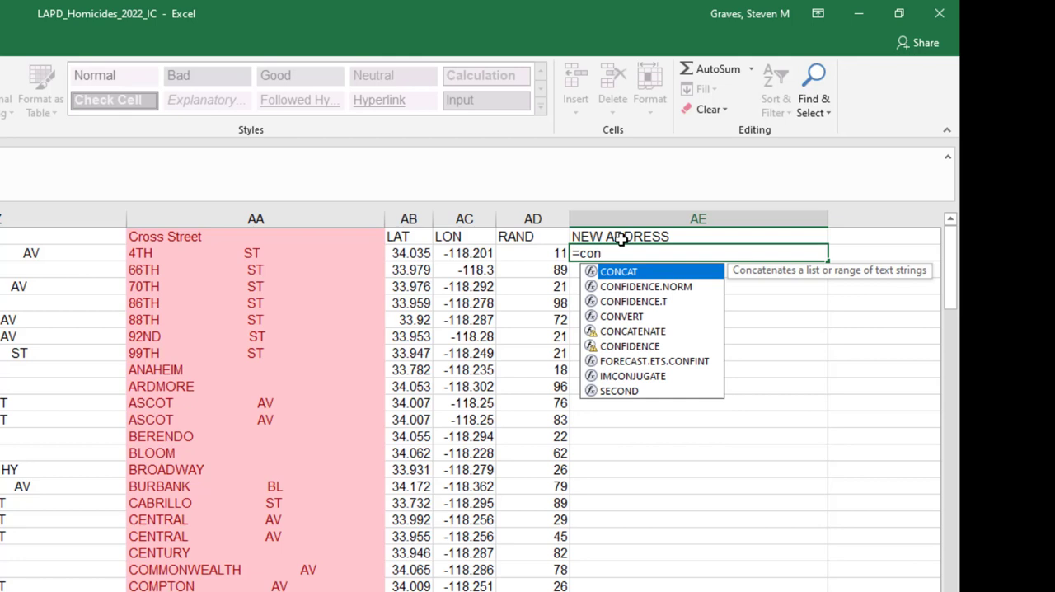
pyautogui.press('Tab')
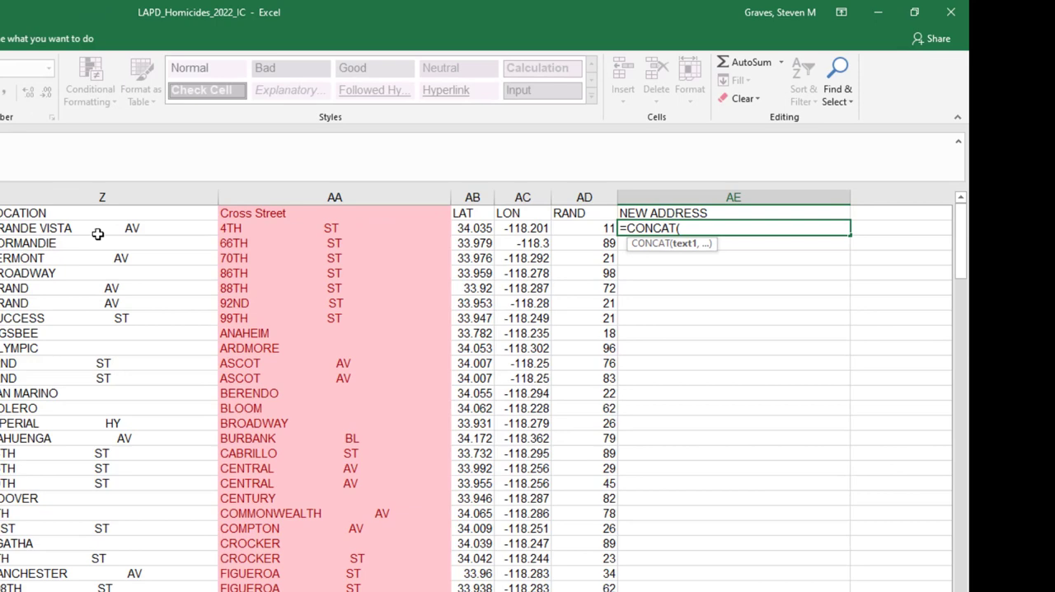
pyautogui.click(2, 257)
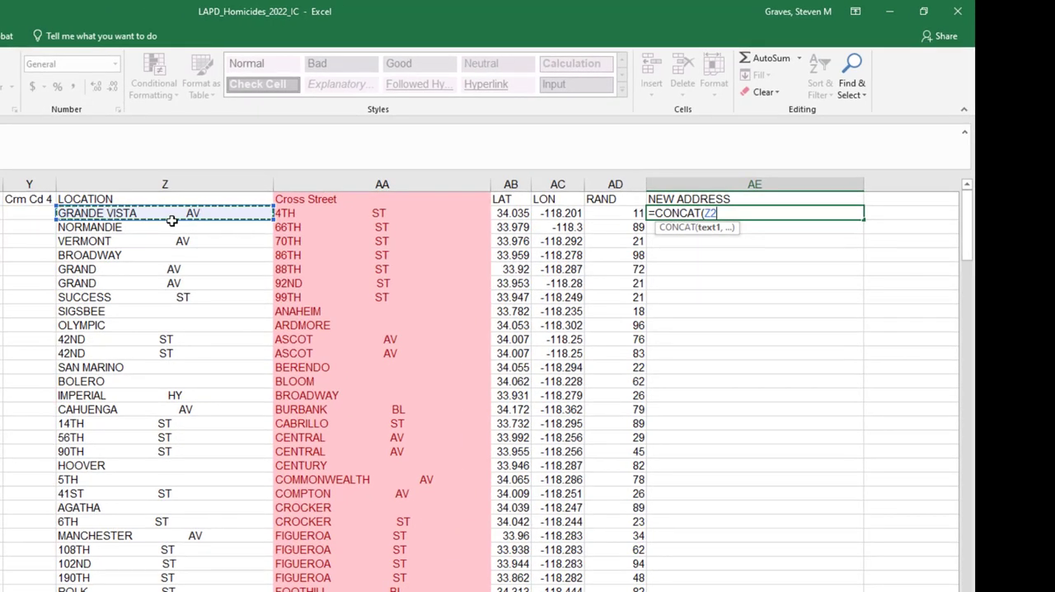
pyautogui.write(',')
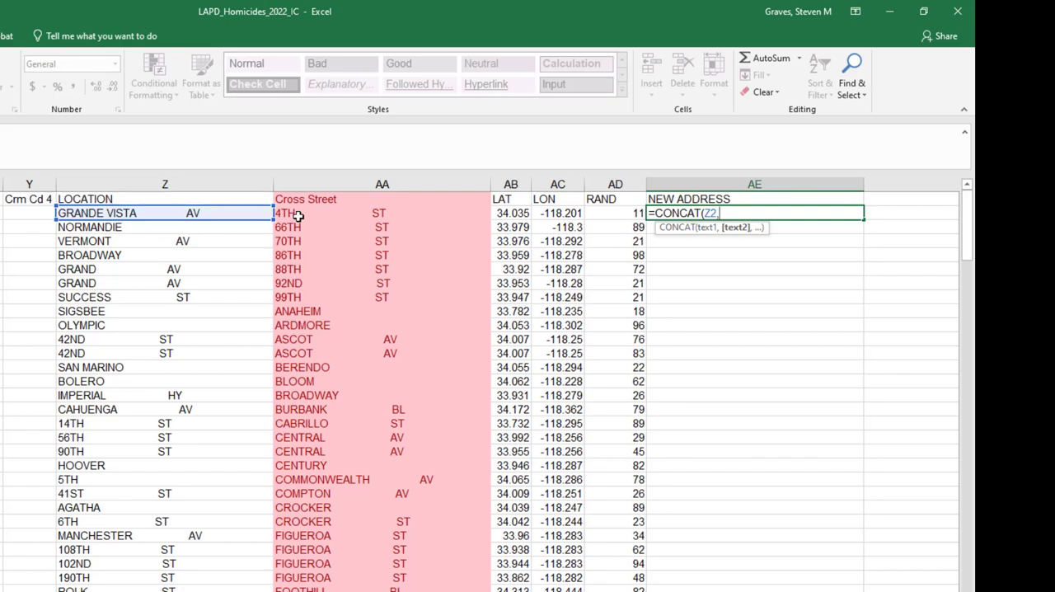
pyautogui.write('" & ",')
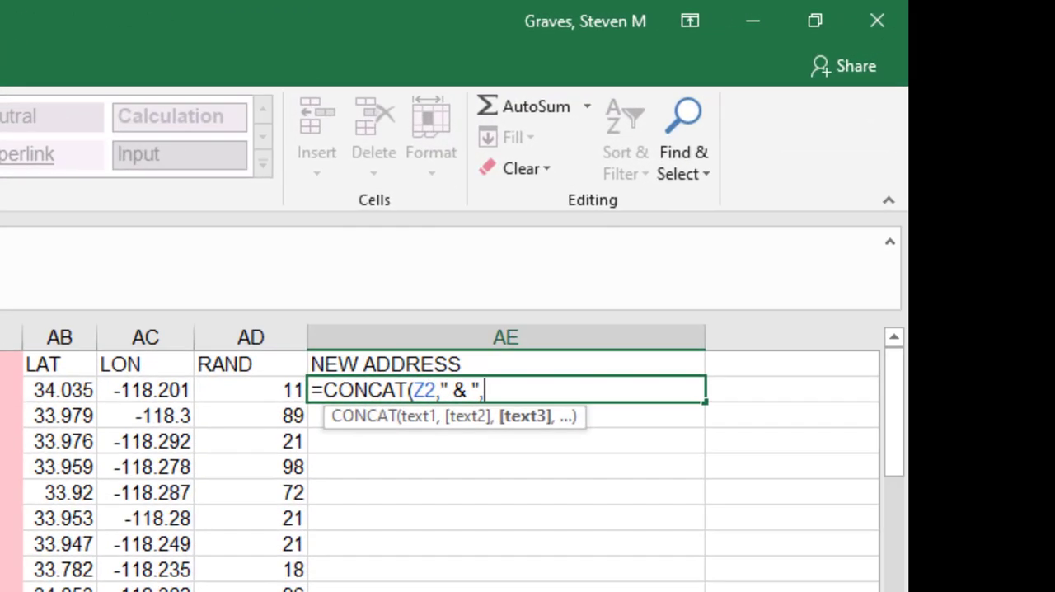
pyautogui.click(299, 215)
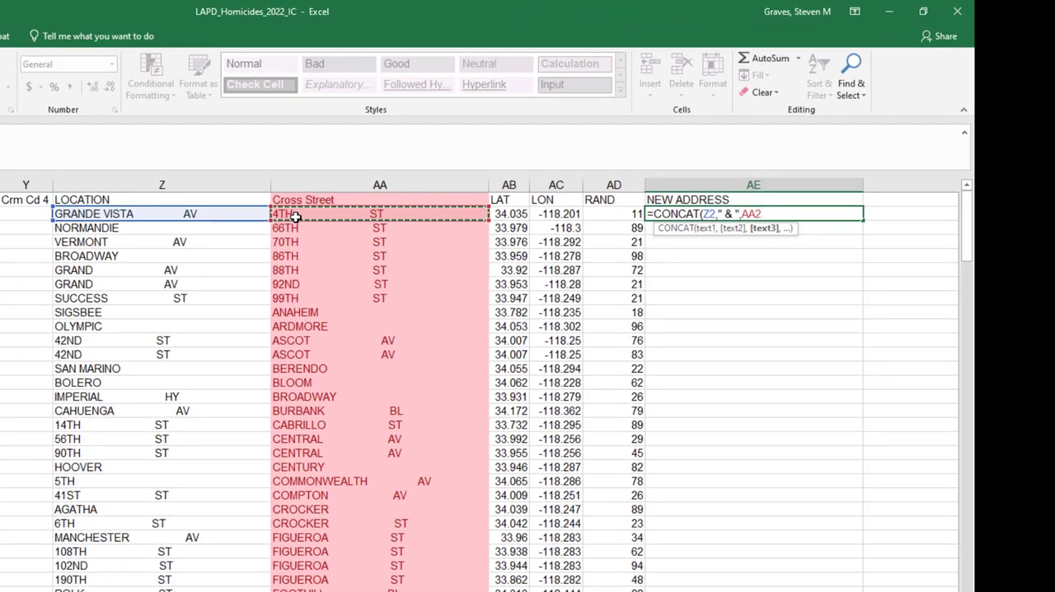
pyautogui.hotkey('ctrl', 'Return')
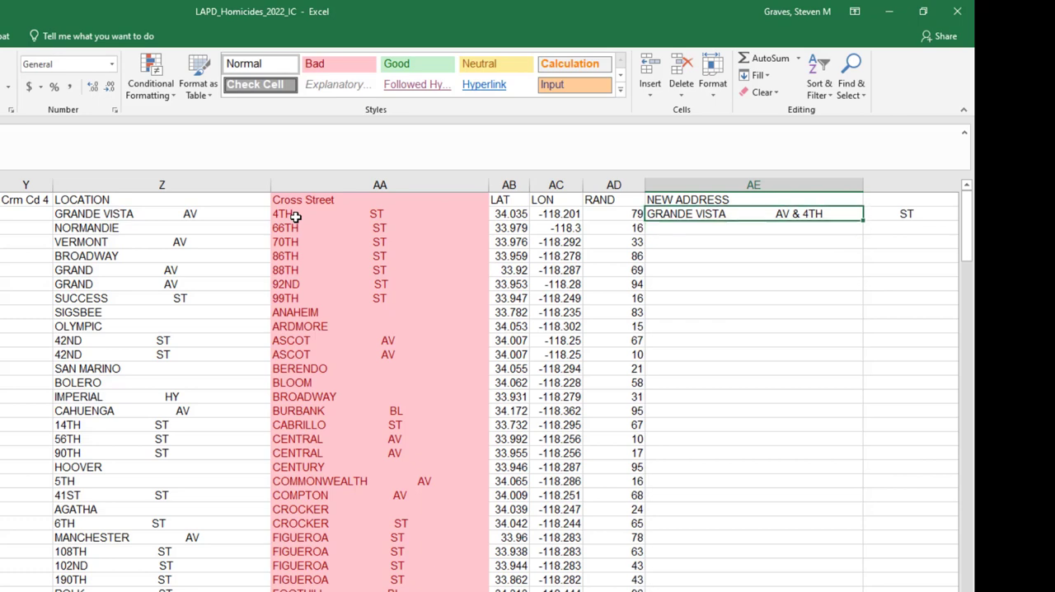
# - Copy the CONCAT formula from AE2 down through AE80, covering all rows that have a cross street
pyautogui.hscroll(2, 295, 216)
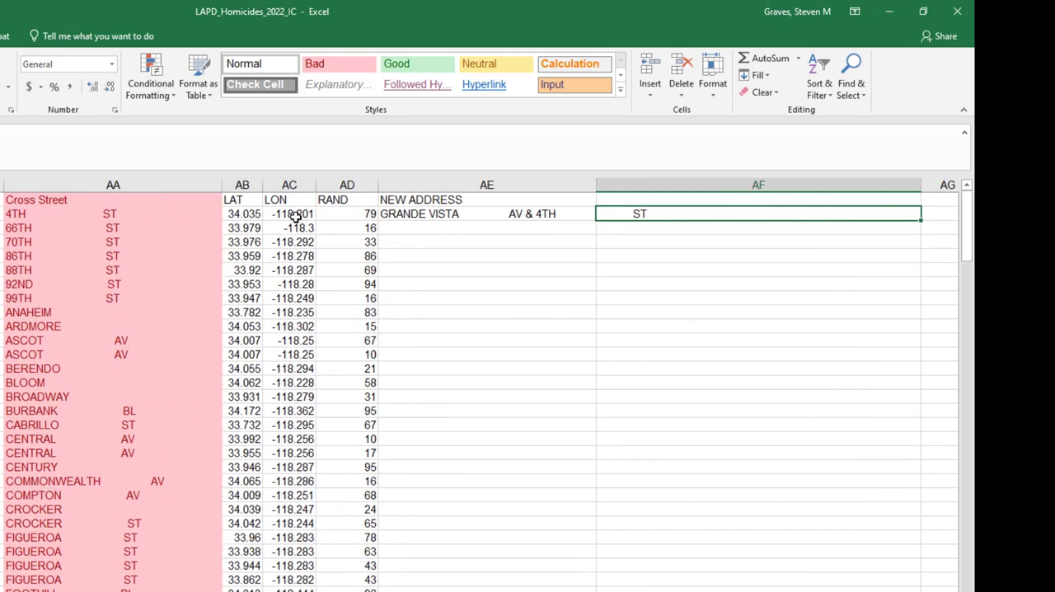
pyautogui.hotkey('ctrl', 'c')
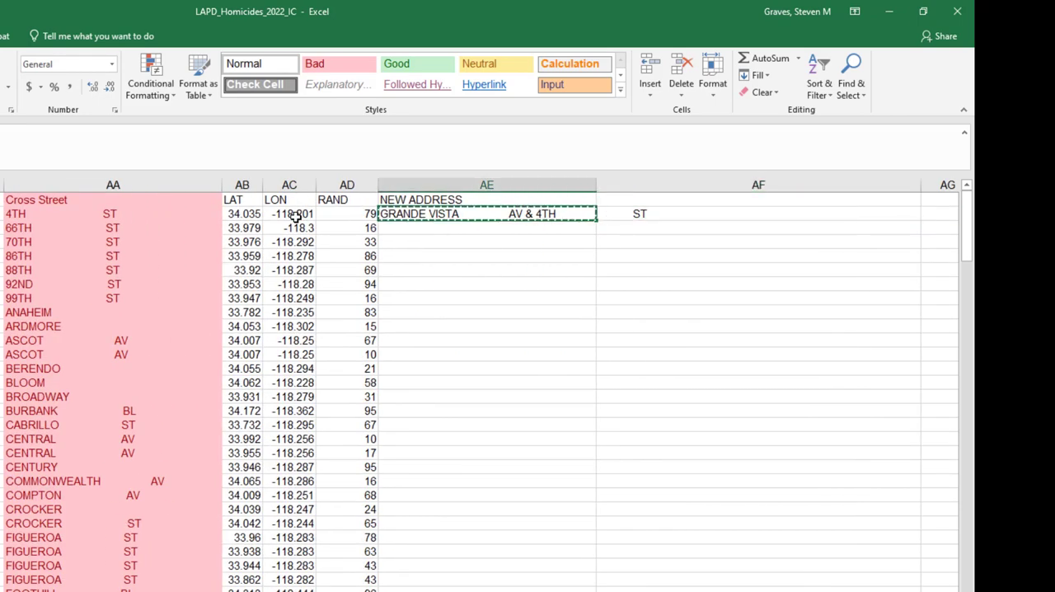
pyautogui.hotkey('shift', 'Down')
pyautogui.hotkey('shift', 'Down')
pyautogui.hotkey('shift', 'Down')
pyautogui.hotkey('shift', 'Down')
pyautogui.hotkey('shift', 'Down')
pyautogui.hotkey('shift', 'Down')
pyautogui.hotkey('shift', 'Down')
pyautogui.hotkey('shift', 'Down')
pyautogui.hotkey('shift', 'Down')
pyautogui.hotkey('shift', 'Down')
pyautogui.hotkey('shift', 'Down')
pyautogui.hotkey('shift', 'Down')
pyautogui.hotkey('shift', 'Down')
pyautogui.hotkey('shift', 'Down')
pyautogui.hotkey('shift', 'Down')
pyautogui.hotkey('shift', 'Down')
pyautogui.hotkey('shift', 'Down')
pyautogui.hotkey('shift', 'Down')
pyautogui.hotkey('shift', 'Down')
pyautogui.hotkey('shift', 'Down')
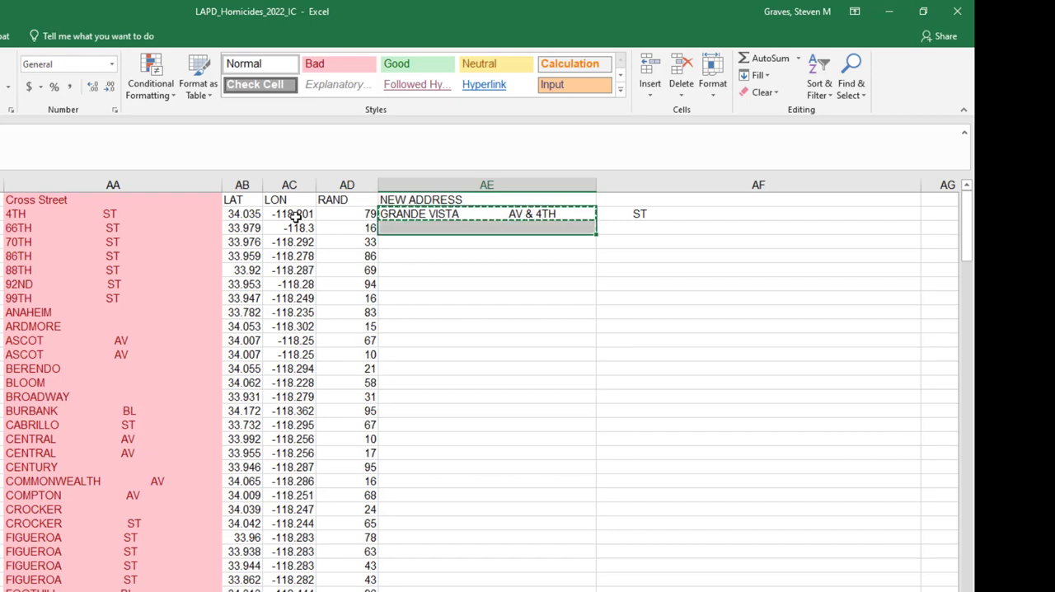
pyautogui.hotkey('shift', 'Down')
pyautogui.hotkey('shift', 'Down')
pyautogui.hotkey('shift', 'Down')
pyautogui.hotkey('shift', 'Down')
pyautogui.hotkey('shift', 'Down')
pyautogui.hotkey('shift', 'Down')
pyautogui.hotkey('shift', 'Down')
pyautogui.hotkey('shift', 'Down')
pyautogui.hotkey('shift', 'Down')
pyautogui.hotkey('shift', 'Down')
pyautogui.hotkey('shift', 'Down')
pyautogui.hotkey('shift', 'Down')
pyautogui.hotkey('shift', 'Down')
pyautogui.hotkey('shift', 'Down')
pyautogui.hotkey('shift', 'Down')
pyautogui.hotkey('shift', 'Down')
pyautogui.hotkey('shift', 'Down')
pyautogui.hotkey('shift', 'Down')
pyautogui.hotkey('shift', 'Down')
pyautogui.hotkey('shift', 'Down')
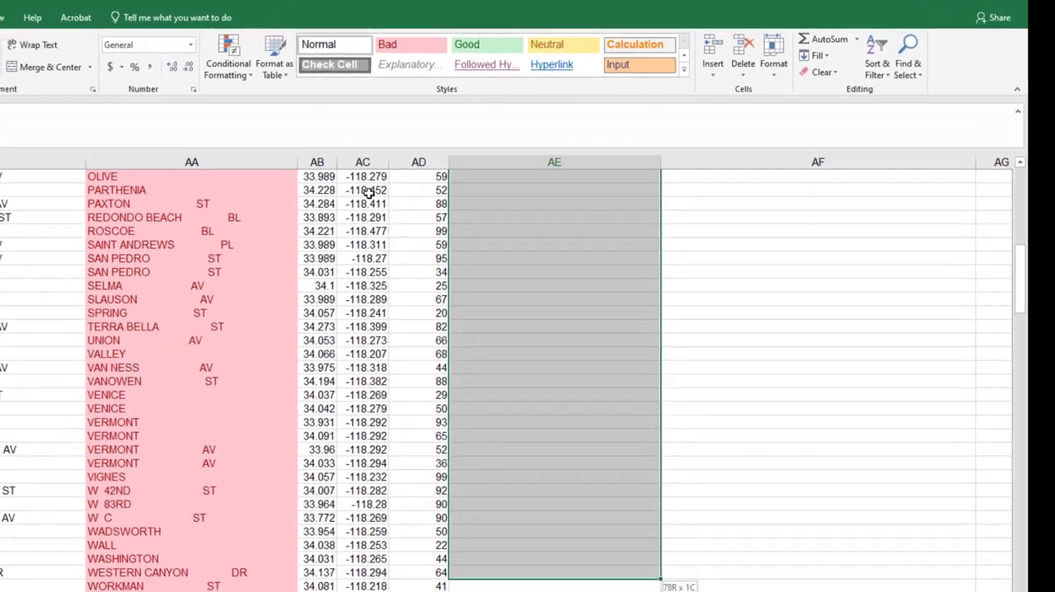
pyautogui.hotkey('shift', 'Down')
pyautogui.hotkey('shift', 'Left')
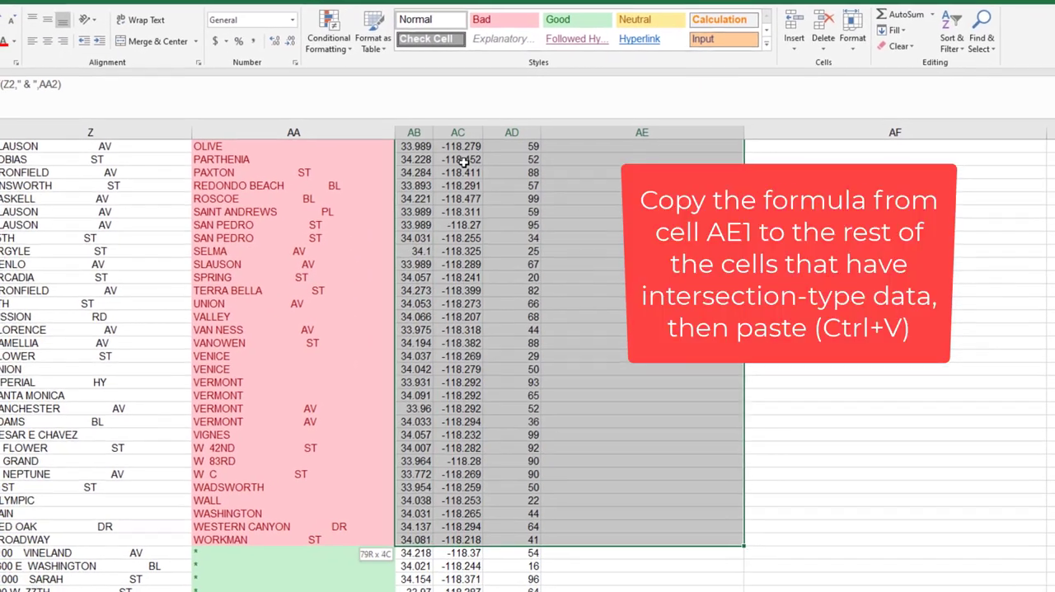
pyautogui.hotkey('shift', 'Left')
pyautogui.hotkey('shift', 'Left')
pyautogui.hotkey('shift', 'Left')
pyautogui.hotkey('shift', 'Left')
pyautogui.hotkey('shift', 'Right')
pyautogui.hotkey('shift', 'Right')
pyautogui.hotkey('shift', 'Right')
pyautogui.hotkey('shift', 'Right')
pyautogui.hotkey('shift', 'Right')
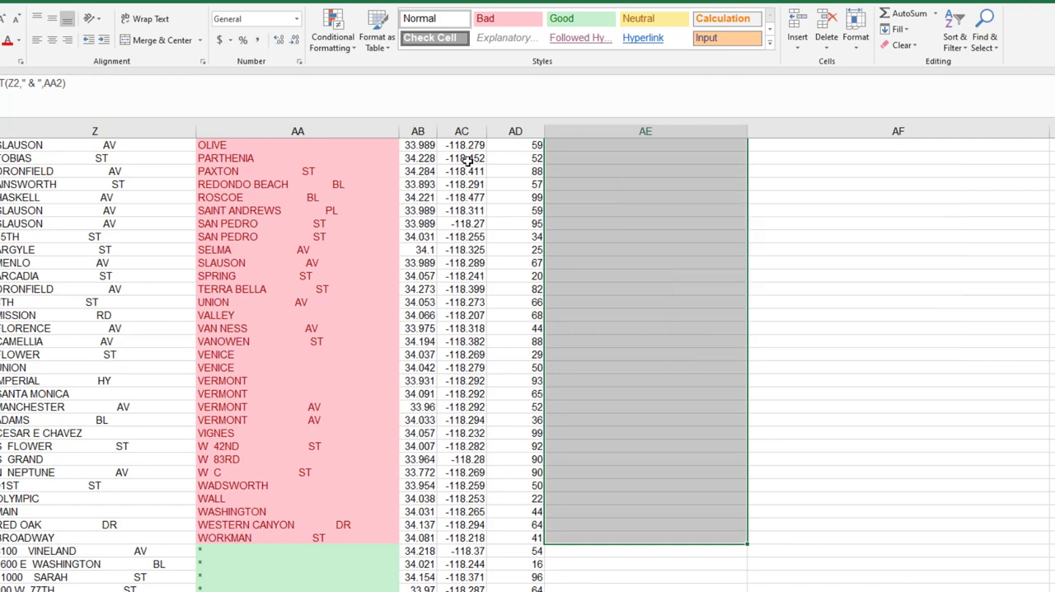
pyautogui.hotkey('ctrl', 'v')
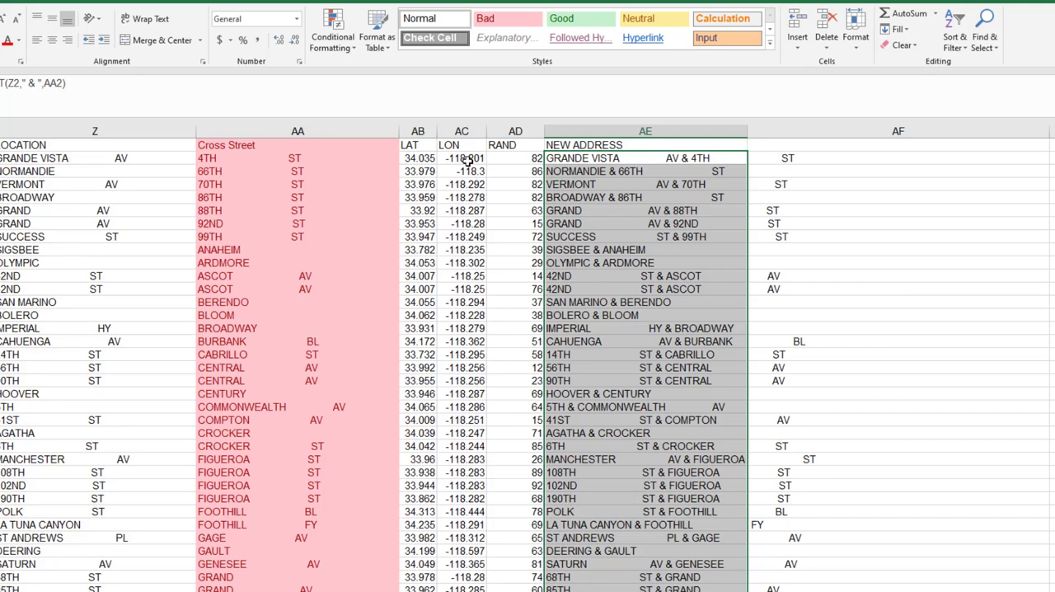
# - Enter the formula =SUBSTITUTE(Z81,"00 ",AD81) in cell AE81, the first asterisk row of the NEW ADDRESS column
pyautogui.press('Up')
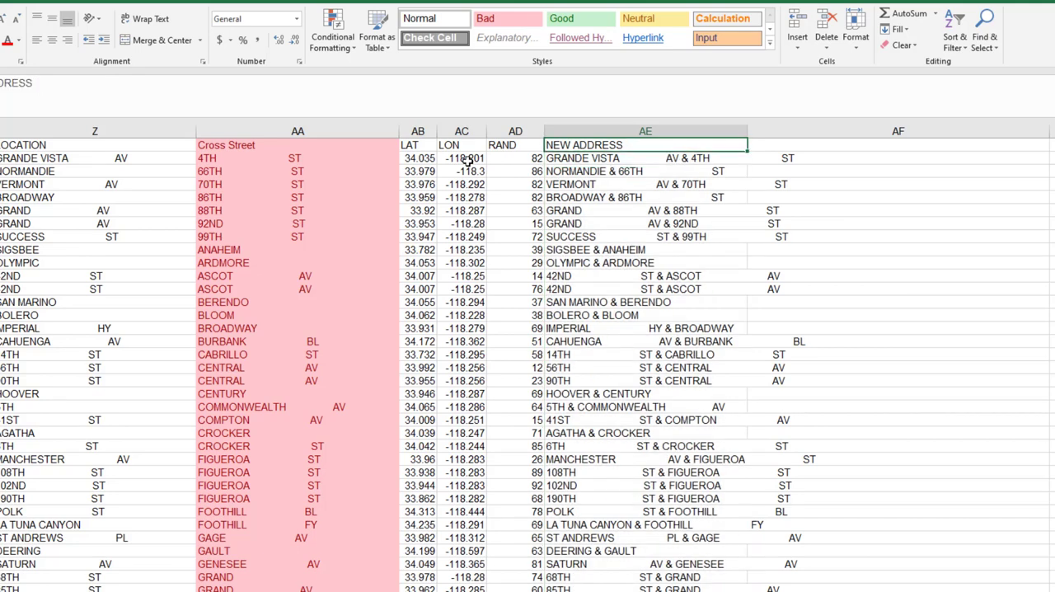
pyautogui.hotkey('ctrl', 'Down')
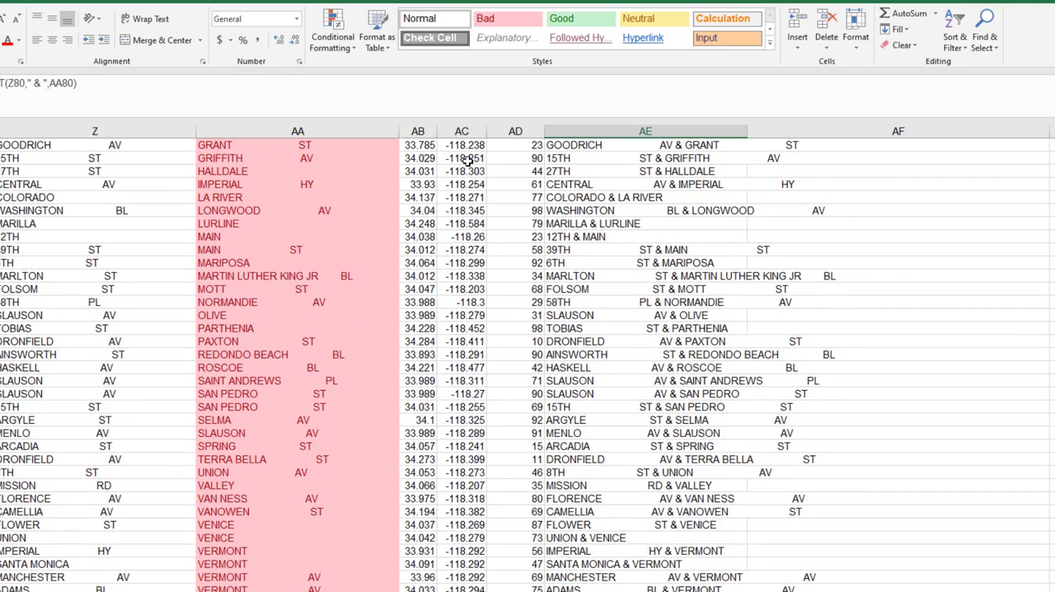
pyautogui.press('Down')
pyautogui.press('Down')
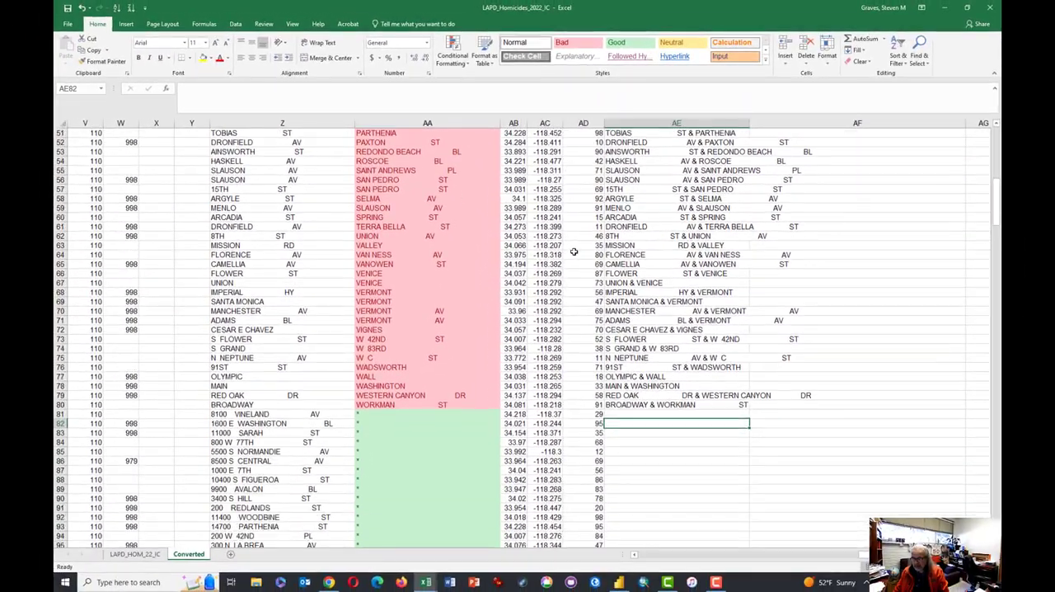
pyautogui.scroll(-5, 577, 297)
pyautogui.click(259, 272)
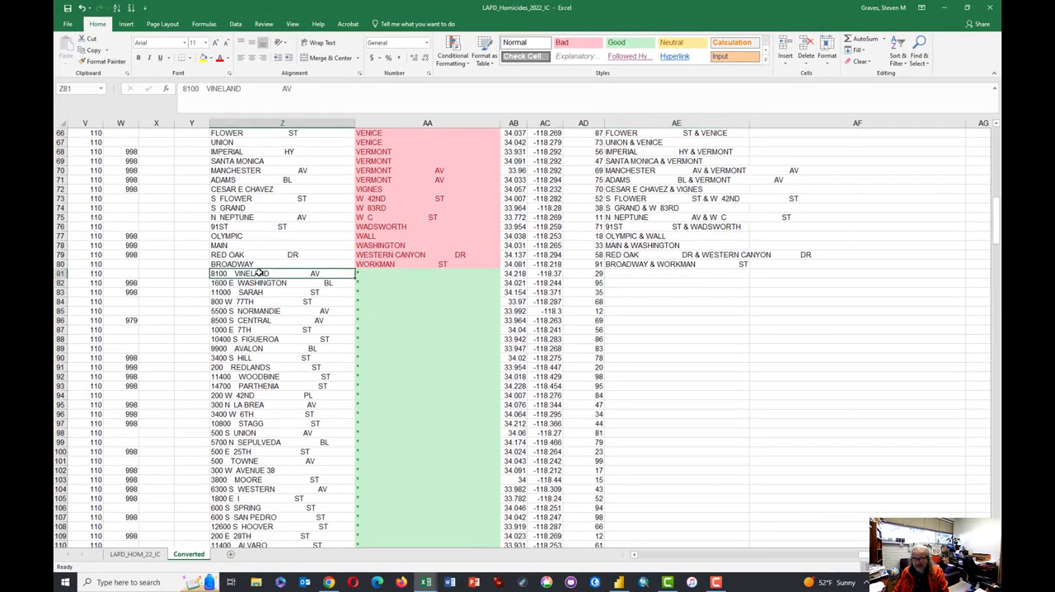
pyautogui.click(666, 274)
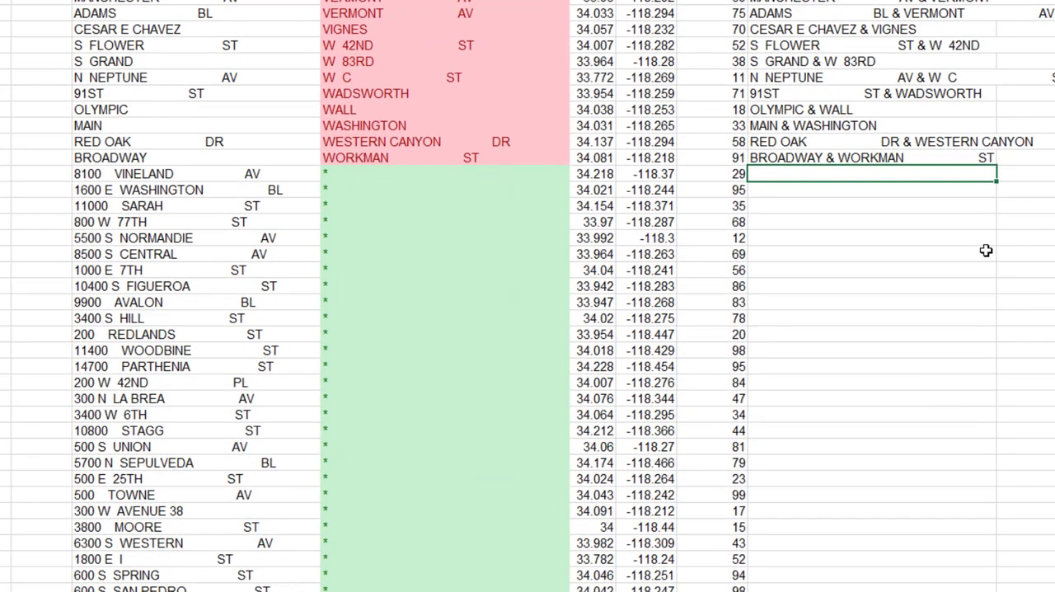
pyautogui.write('=SU')
pyautogui.press('Tab')
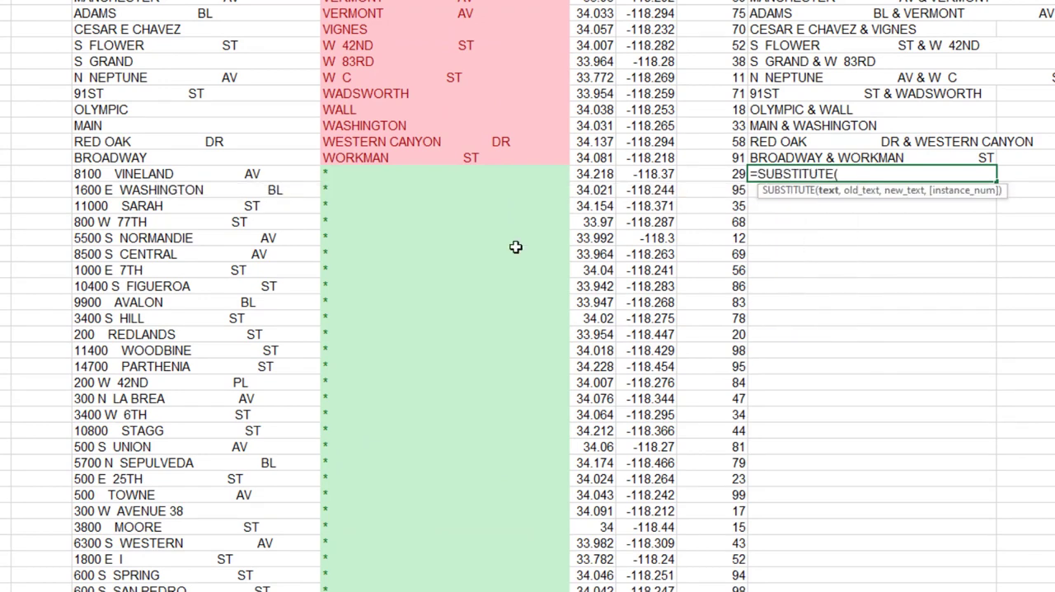
pyautogui.click(145, 174)
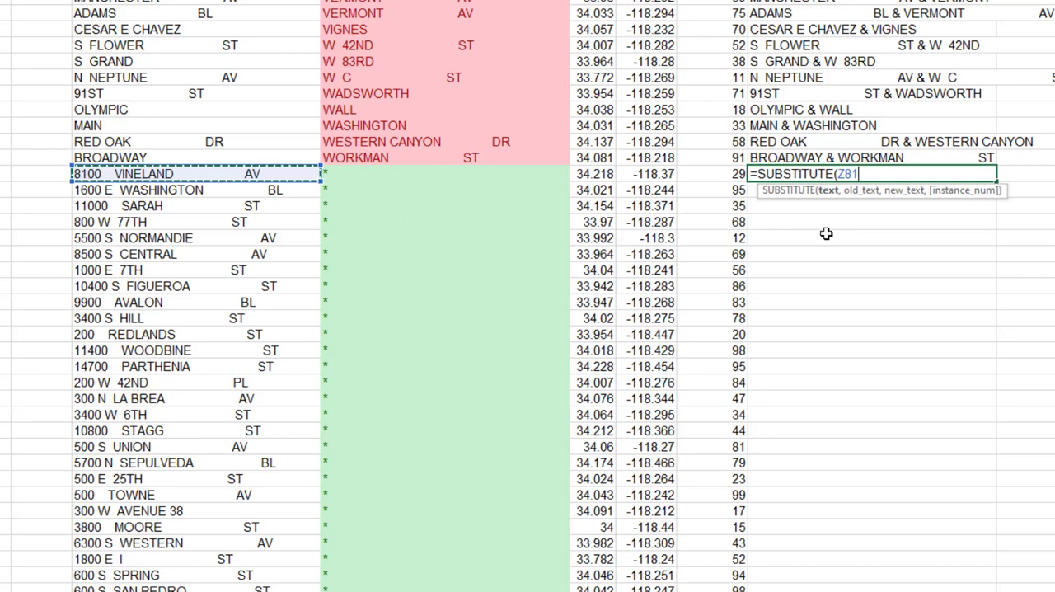
pyautogui.write(',')
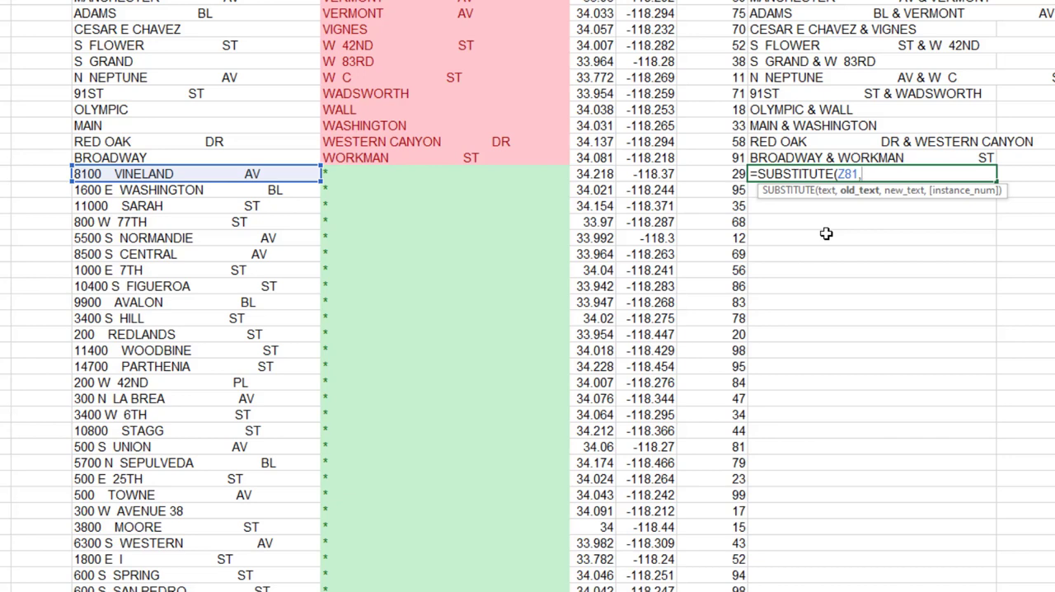
pyautogui.write('"00')
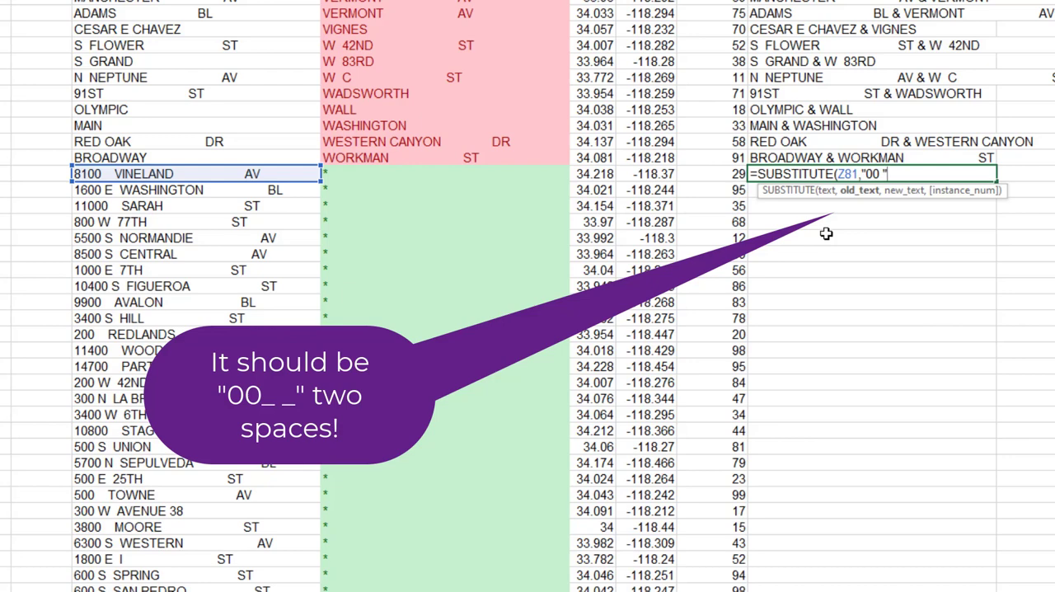
pyautogui.write(',')
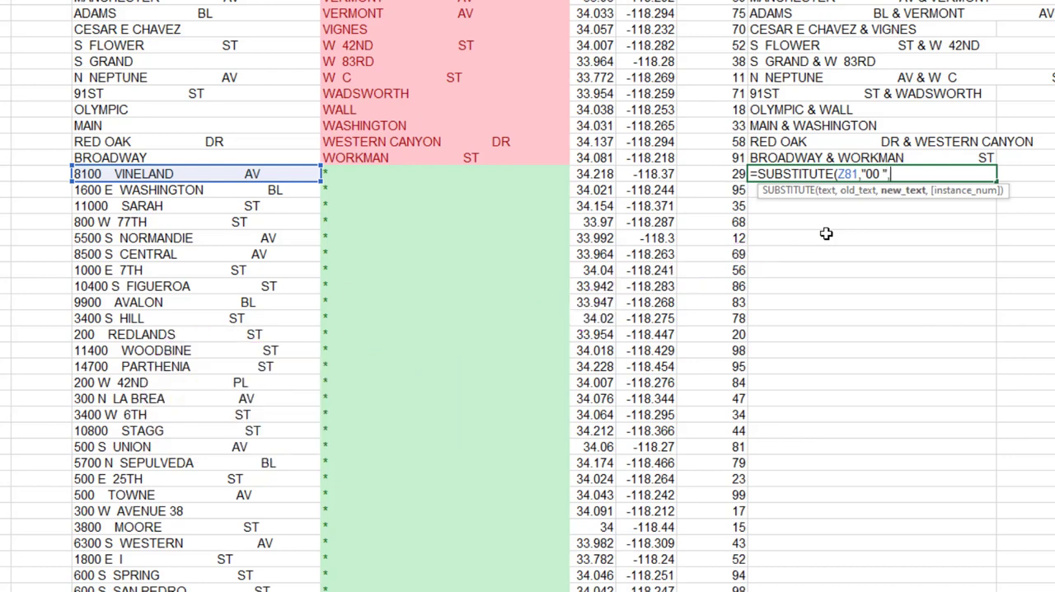
pyautogui.click(723, 174)
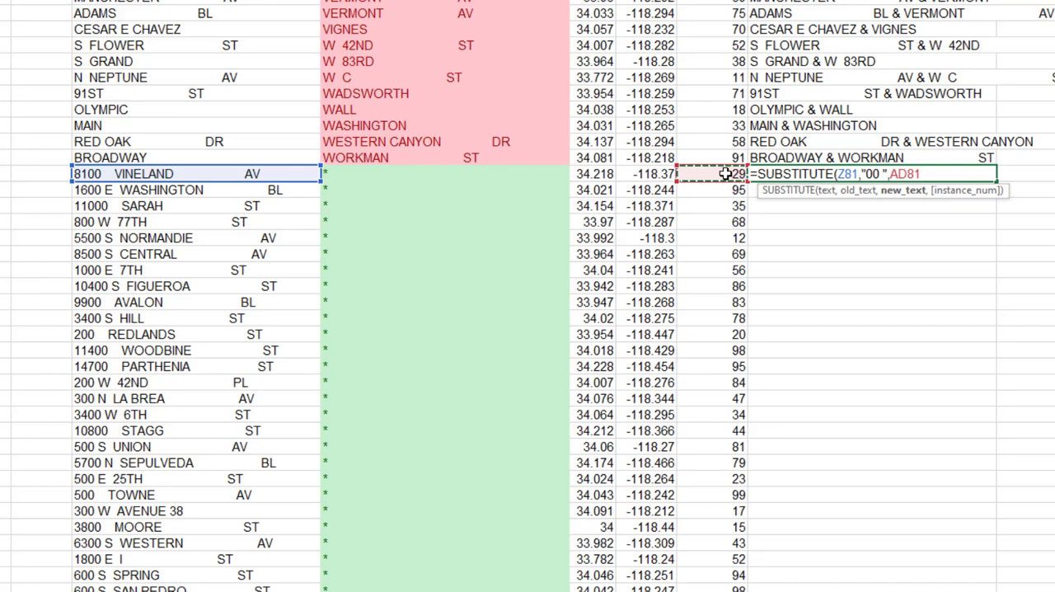
pyautogui.write(')')
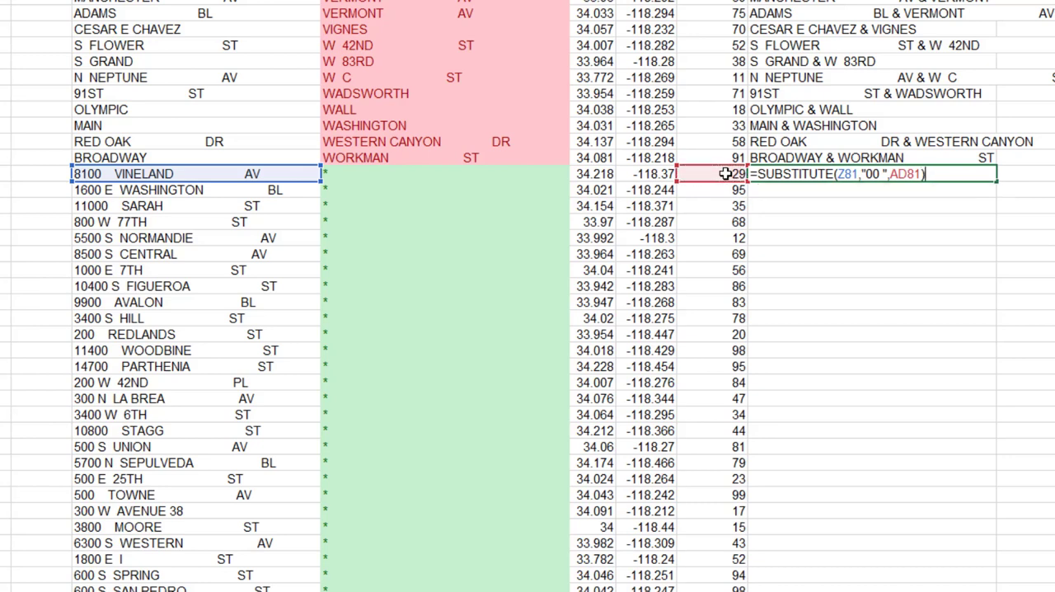
pyautogui.hotkey('ctrl', 'Return')
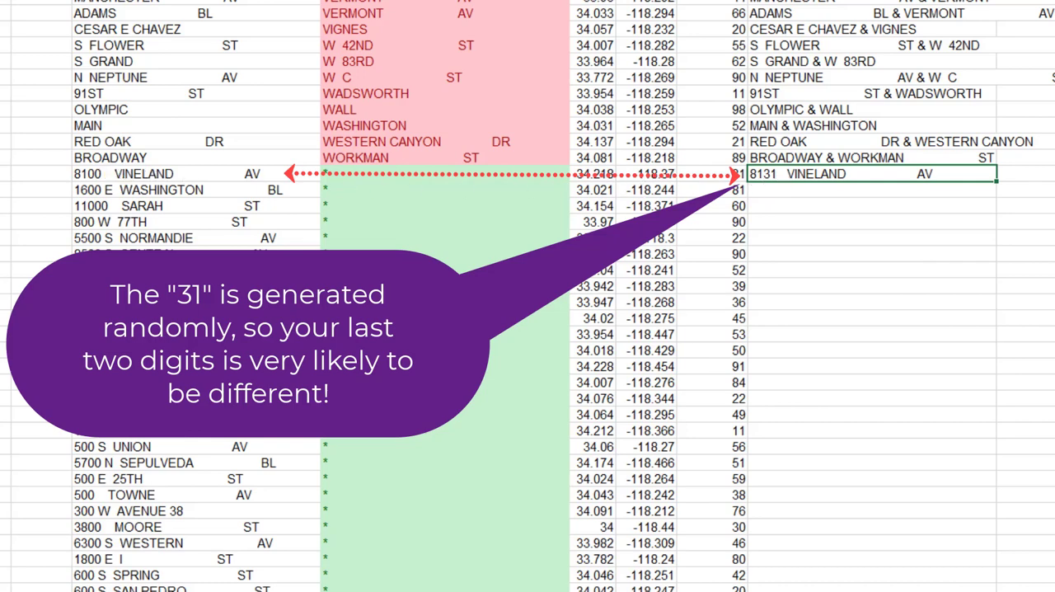
# - Copy the SUBSTITUTE formula from AE81 down the remaining asterisk rows and inspect the copied formula in AE82
pyautogui.hotkey('ctrl', 'c')
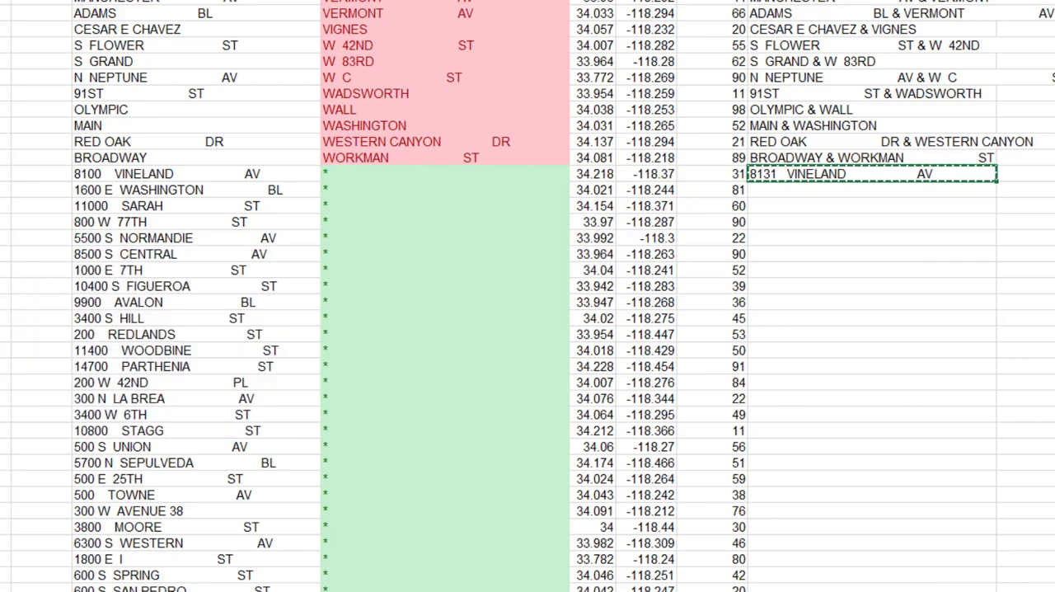
pyautogui.doubleClick(997, 179)
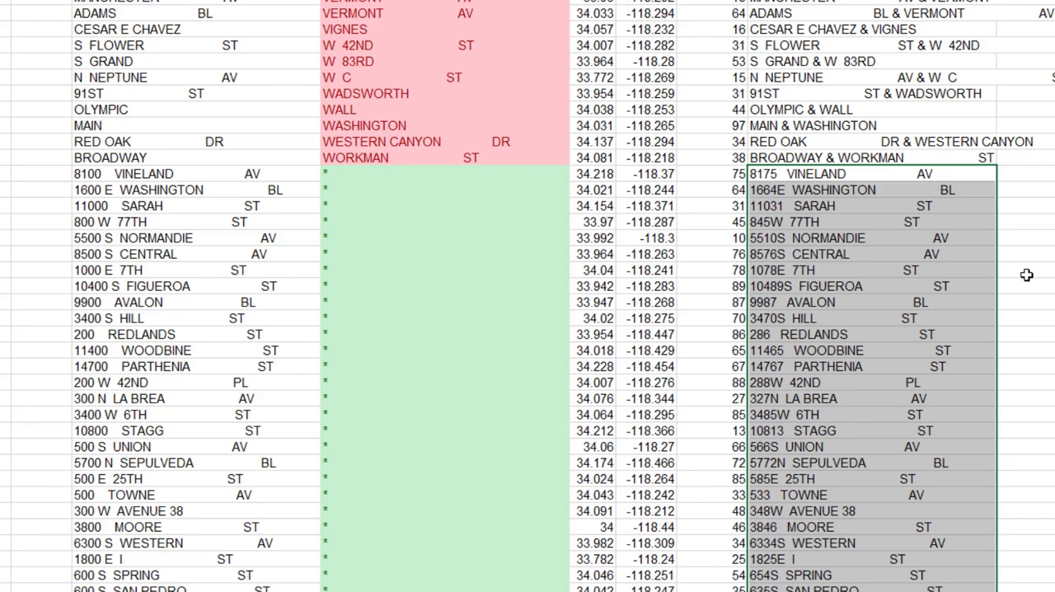
pyautogui.click(821, 190)
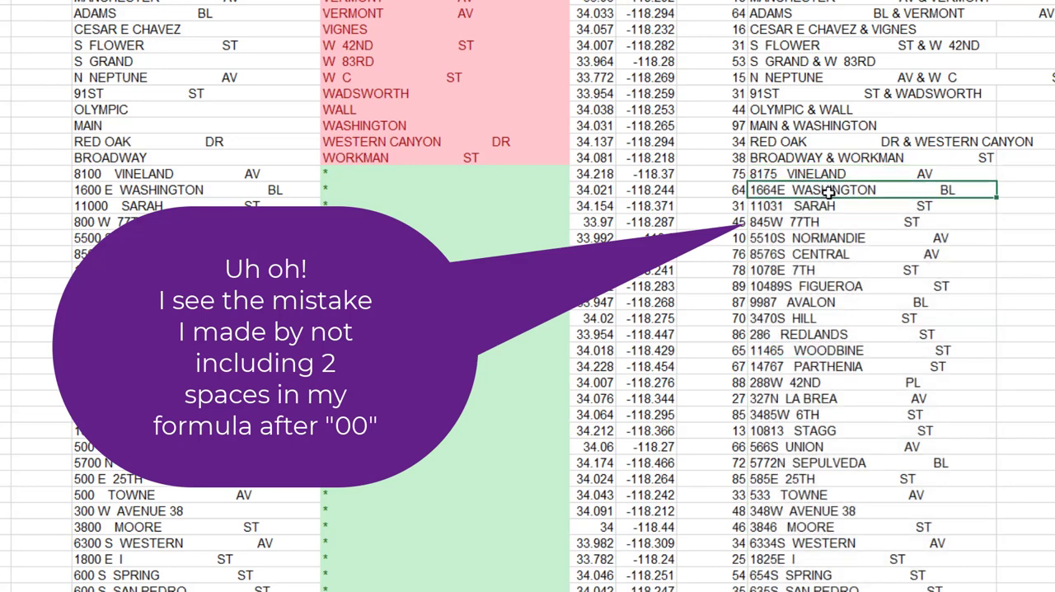
pyautogui.doubleClick(832, 192)
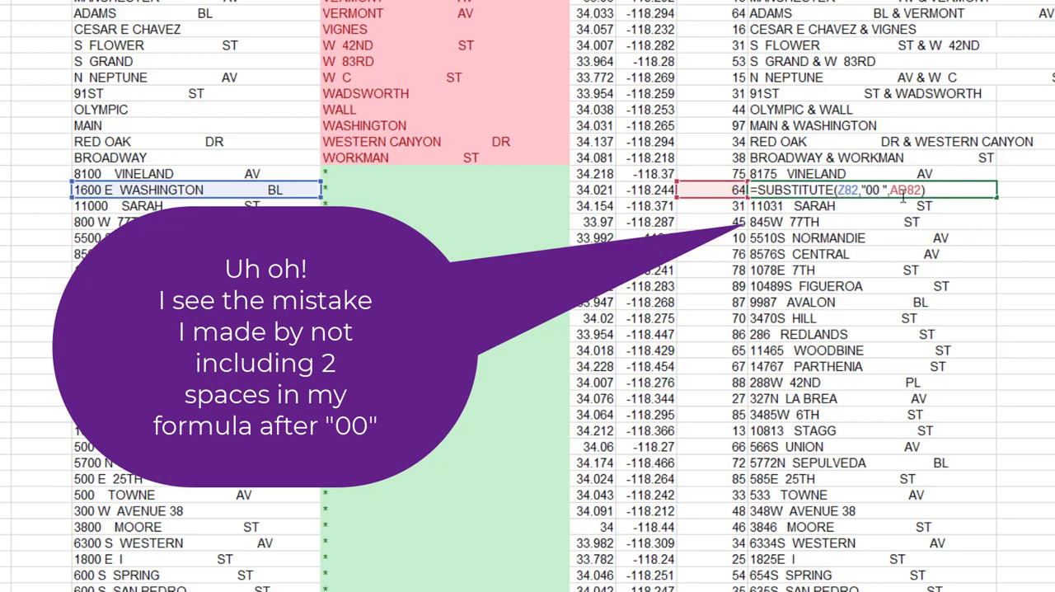
# - Correct the formula in AE81 to =SUBSTITUTE(Z81,"00 ",AD81), with two spaces after the 00
pyautogui.click(905, 173)
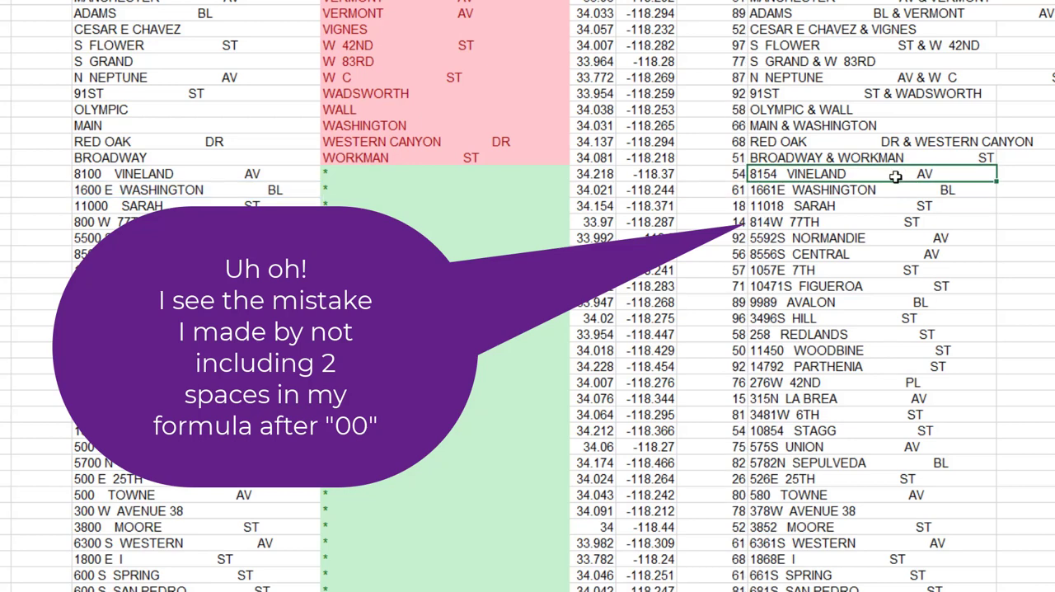
pyautogui.doubleClick(895, 176)
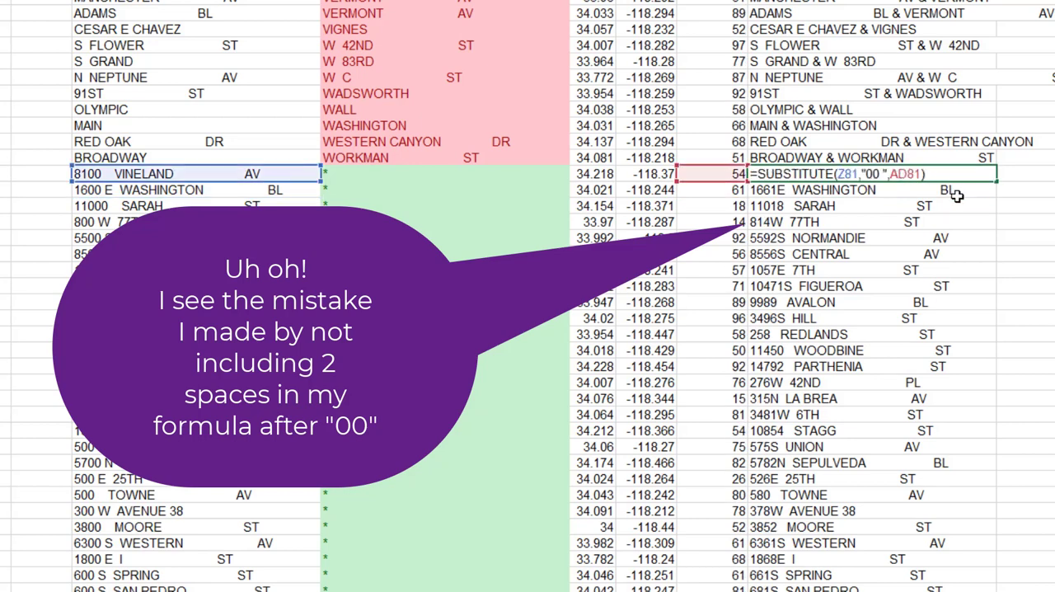
pyautogui.press('Left')
pyautogui.press('Left')
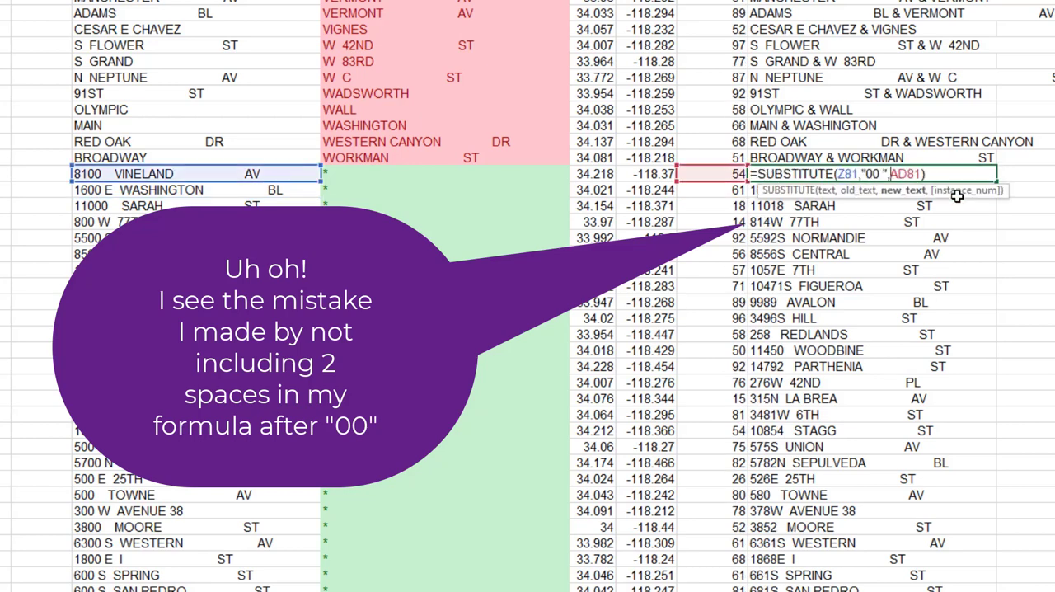
pyautogui.press('Left')
pyautogui.press('Left')
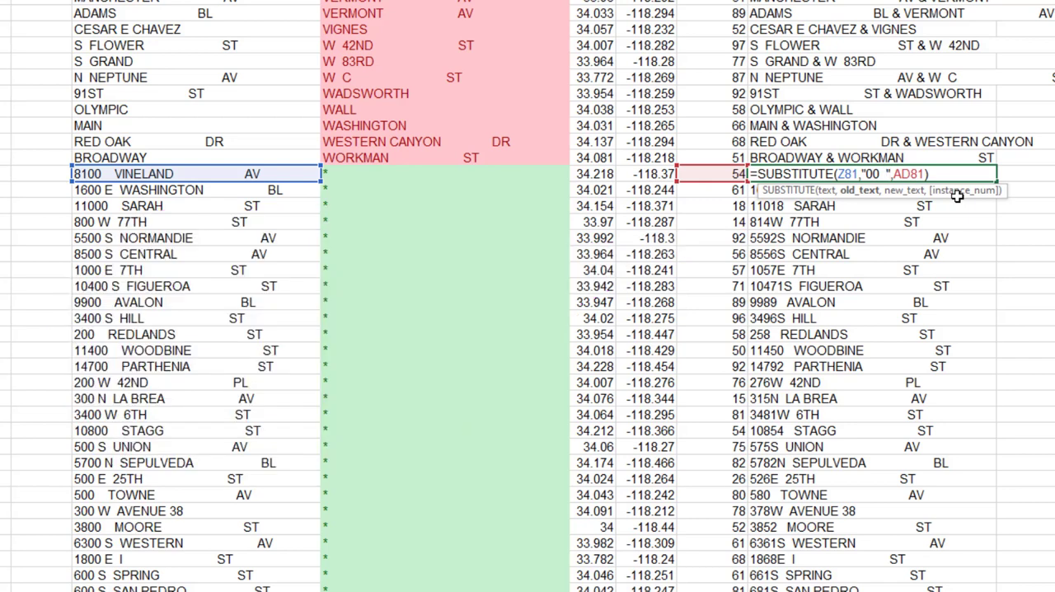
pyautogui.write(',')
pyautogui.press('Return')
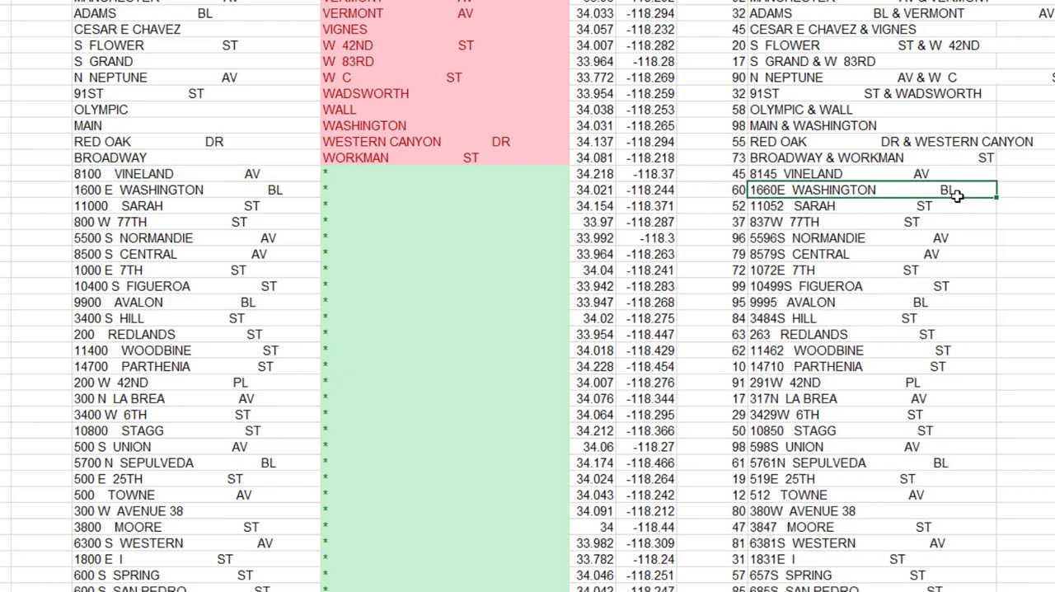
# - Copy the corrected SUBSTITUTE formula from AE81 down through AE383 and check the first few filled addresses
pyautogui.press('Up')
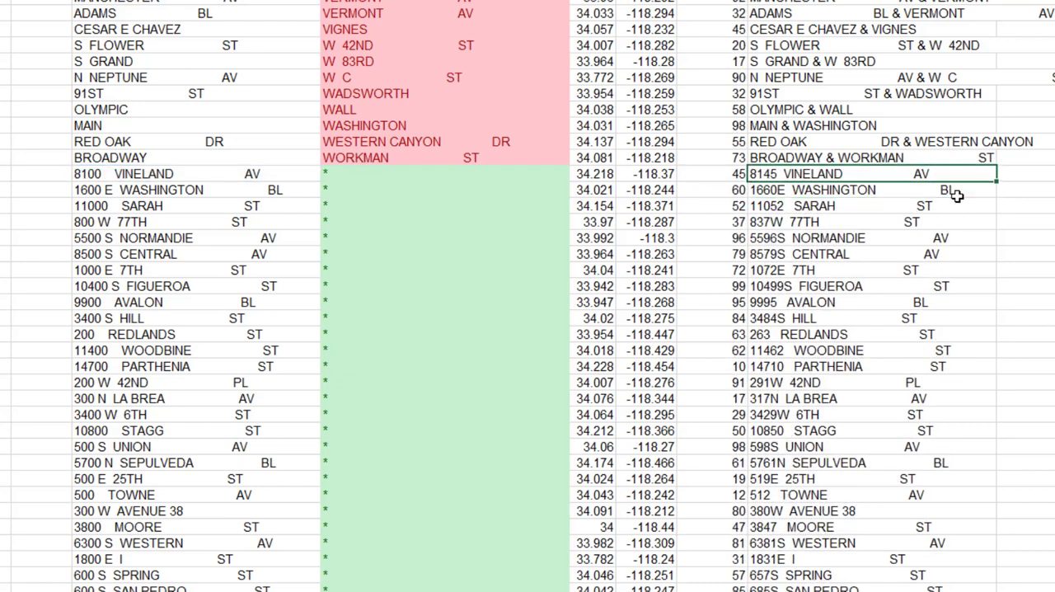
pyautogui.hotkey('ctrl', 'c')
pyautogui.press('Down')
pyautogui.press('Return')
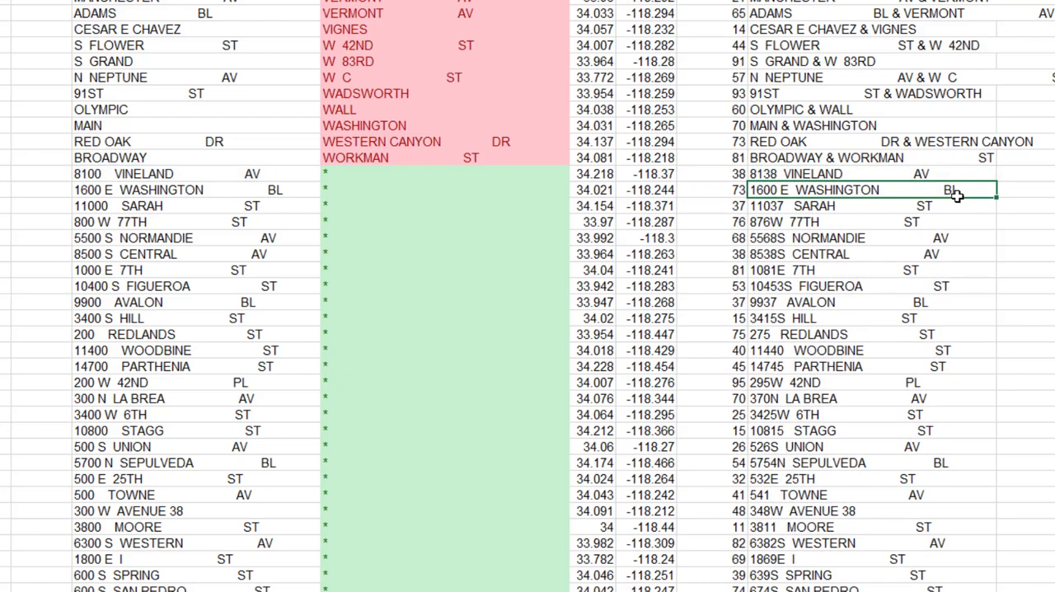
pyautogui.hotkey('ctrl', 'shift', 'Down')
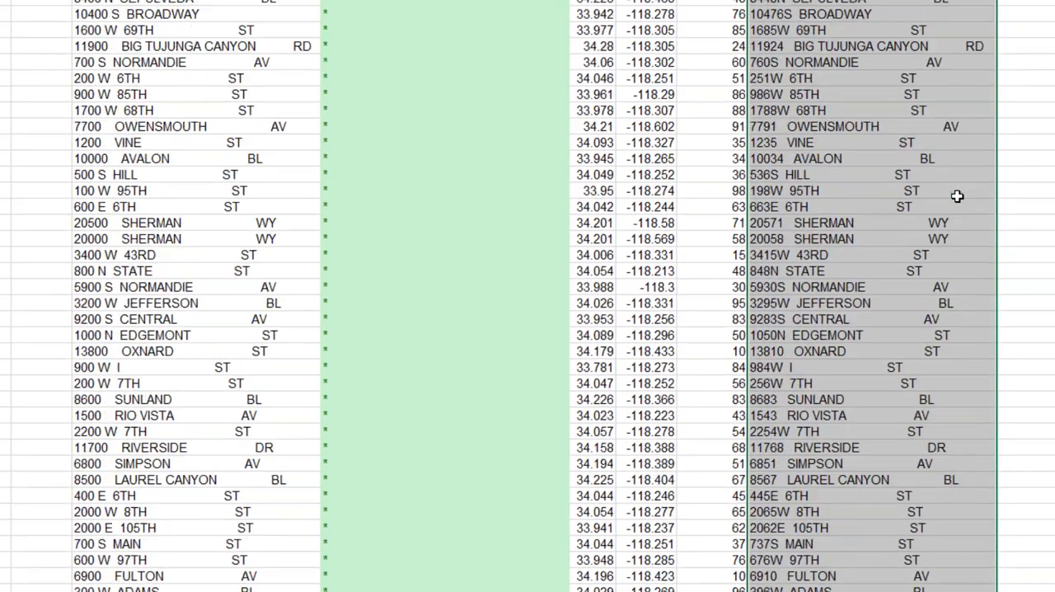
pyautogui.scroll(-1, 957, 196)
pyautogui.hotkey('ctrl', 'd')
pyautogui.press('Up')
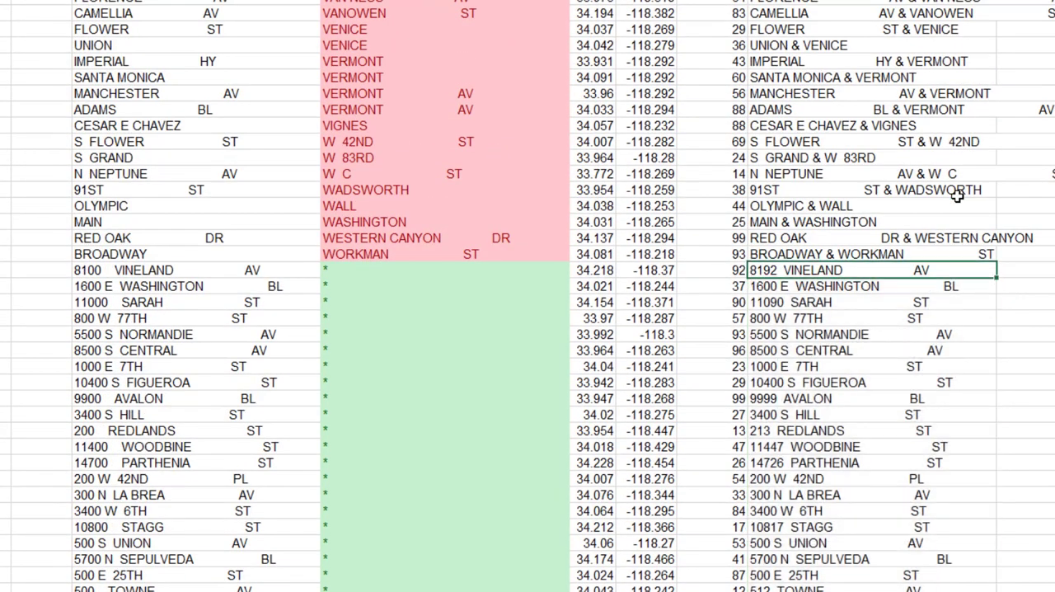
pyautogui.press('Down')
pyautogui.press('Down')
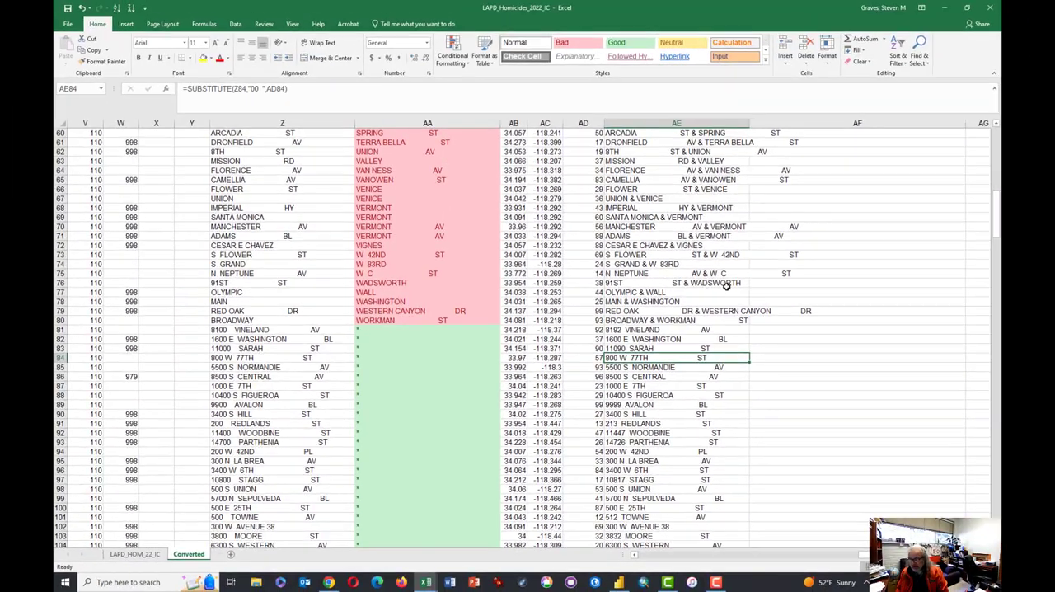
pyautogui.press('Down')
pyautogui.press('Down')
pyautogui.press('Up')
pyautogui.press('Up')
pyautogui.press('Up')
pyautogui.press('Up')
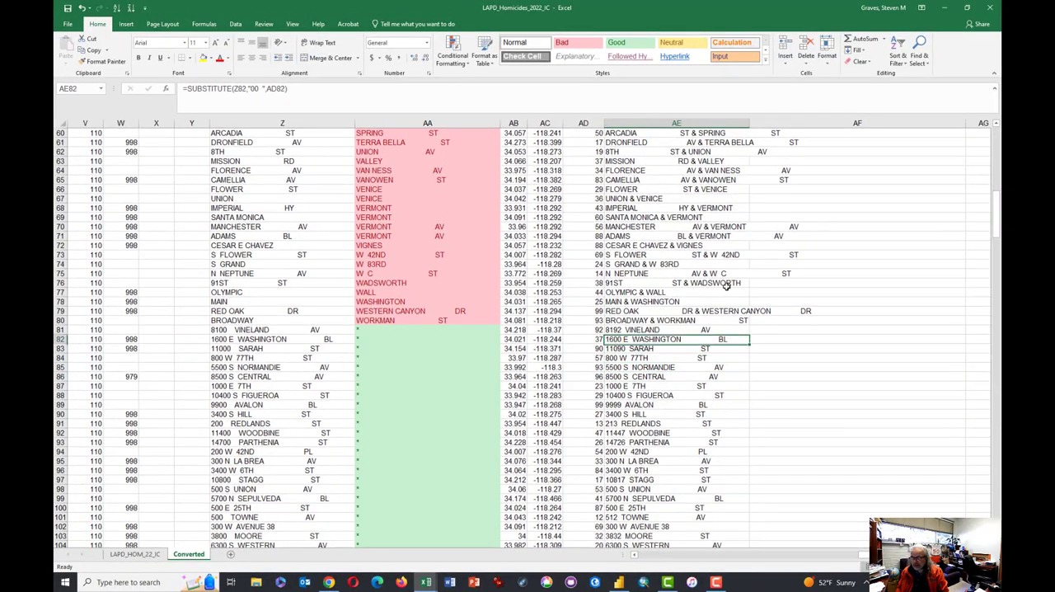
# - Copy the NEW ADDRESS range AE2:AE383 and paste it back over itself as values to replace the formulas
pyautogui.hotkey('ctrl', 'Up')
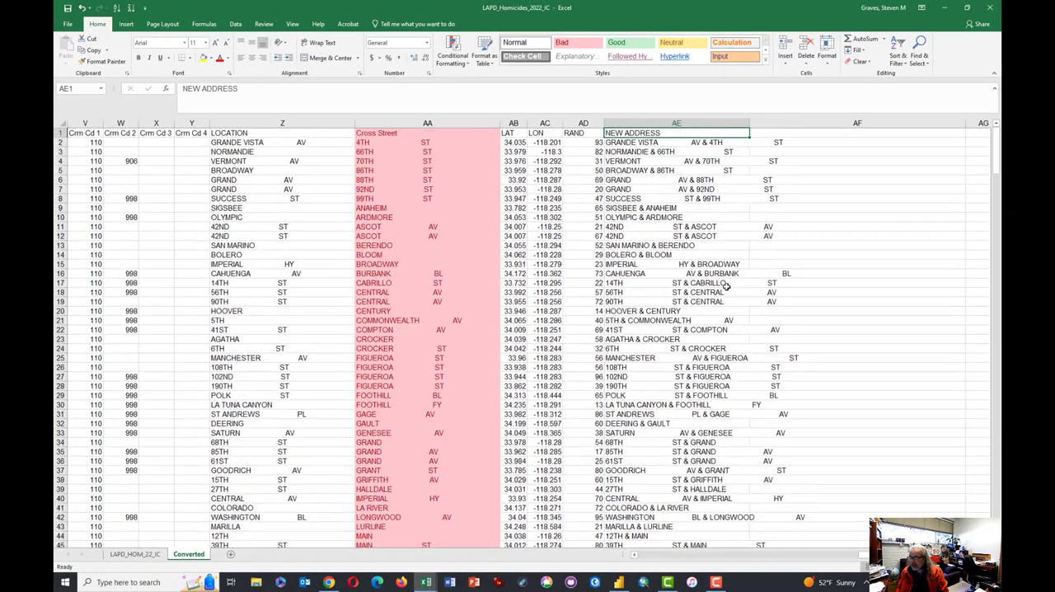
pyautogui.press('Down')
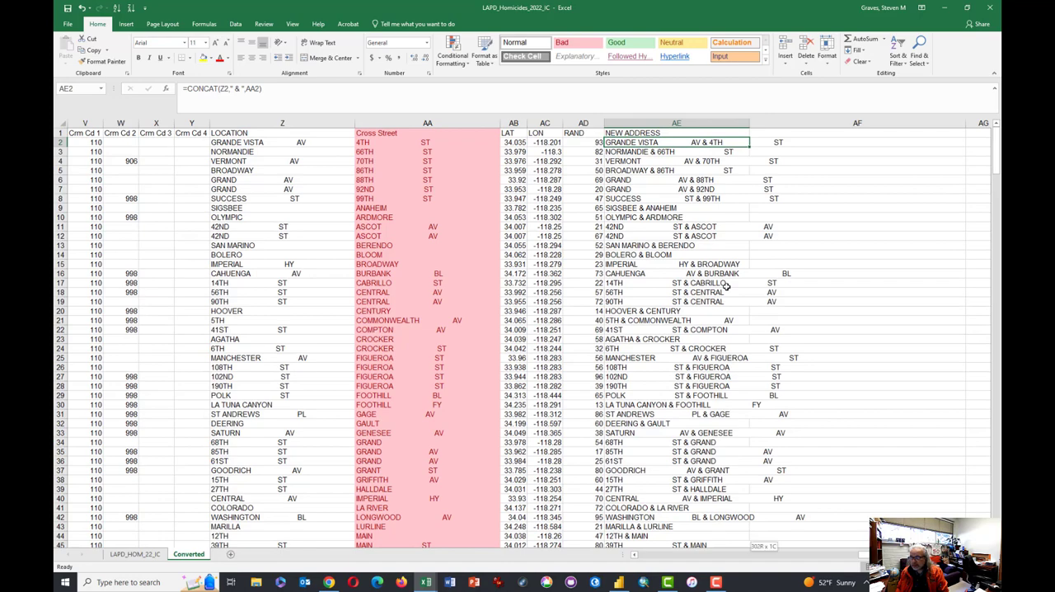
pyautogui.hotkey('ctrl', 'shift', 'Down')
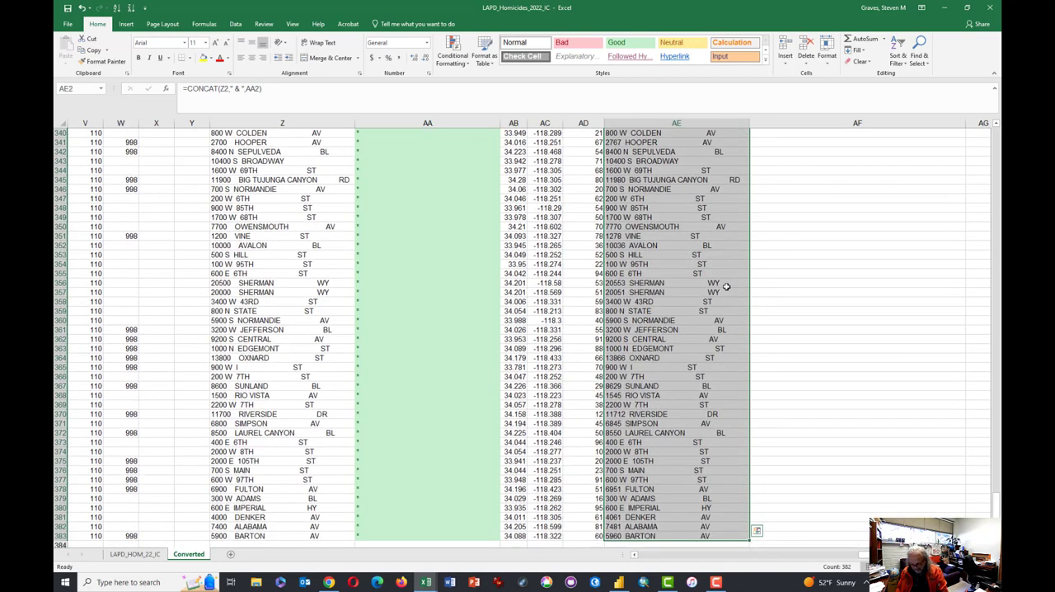
pyautogui.hotkey('ctrl', 'c')
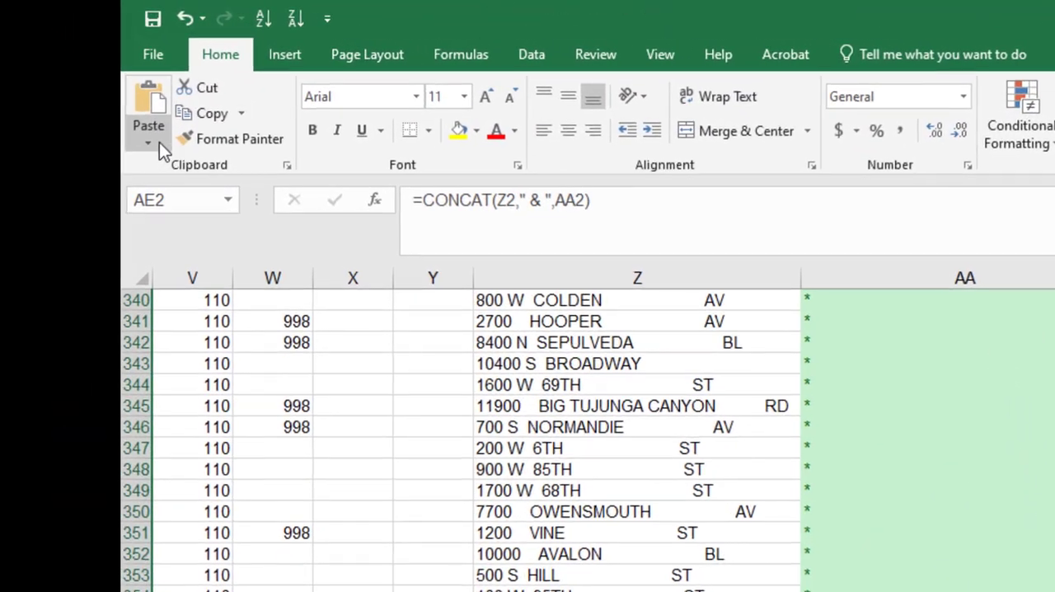
pyautogui.click(158, 141)
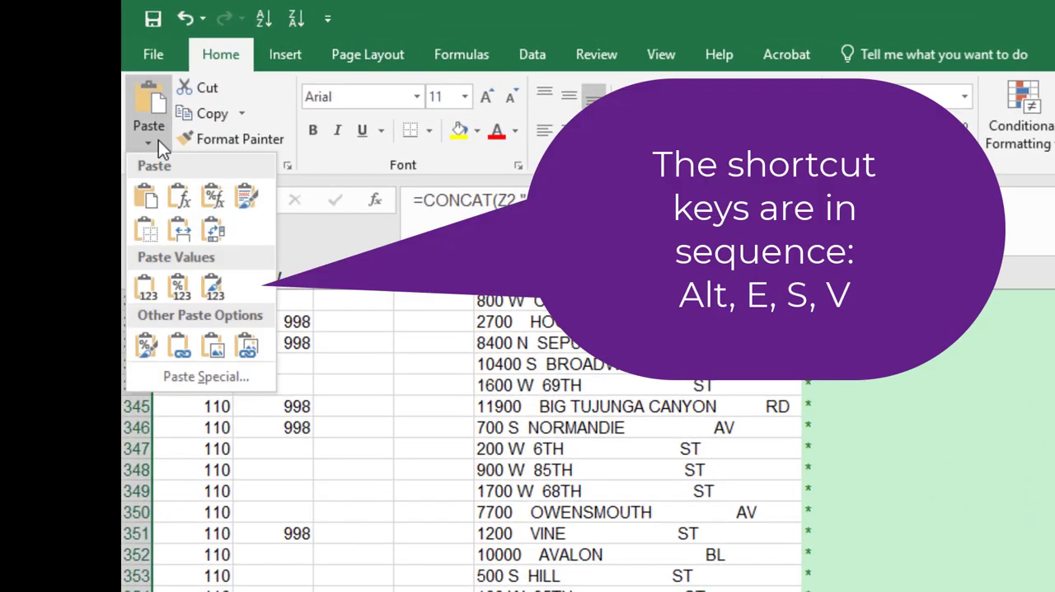
pyautogui.click(146, 290)
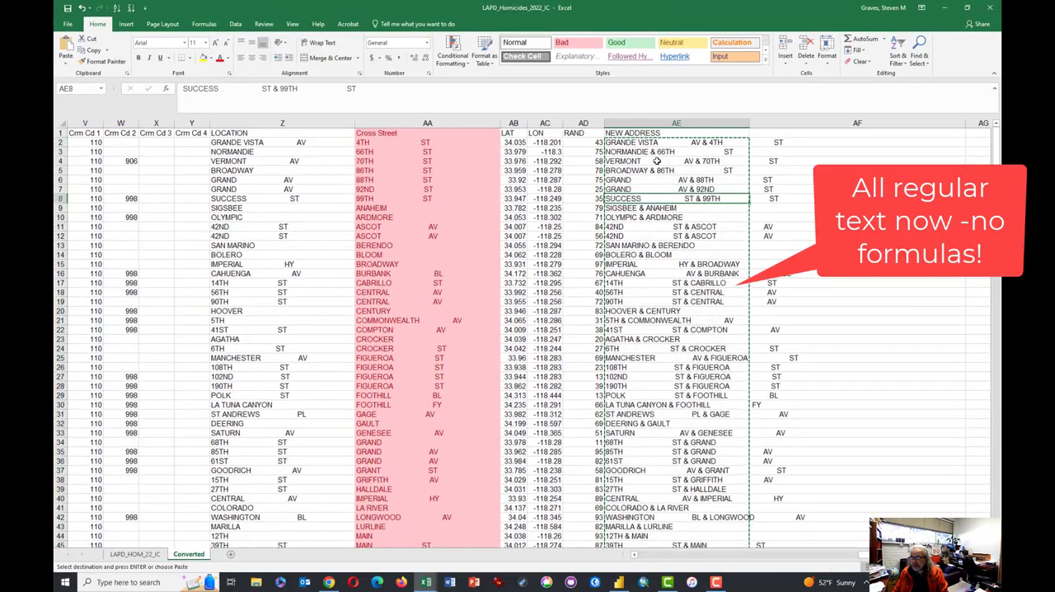
# - Enter the header Address in cell AF1
pyautogui.click(772, 137)
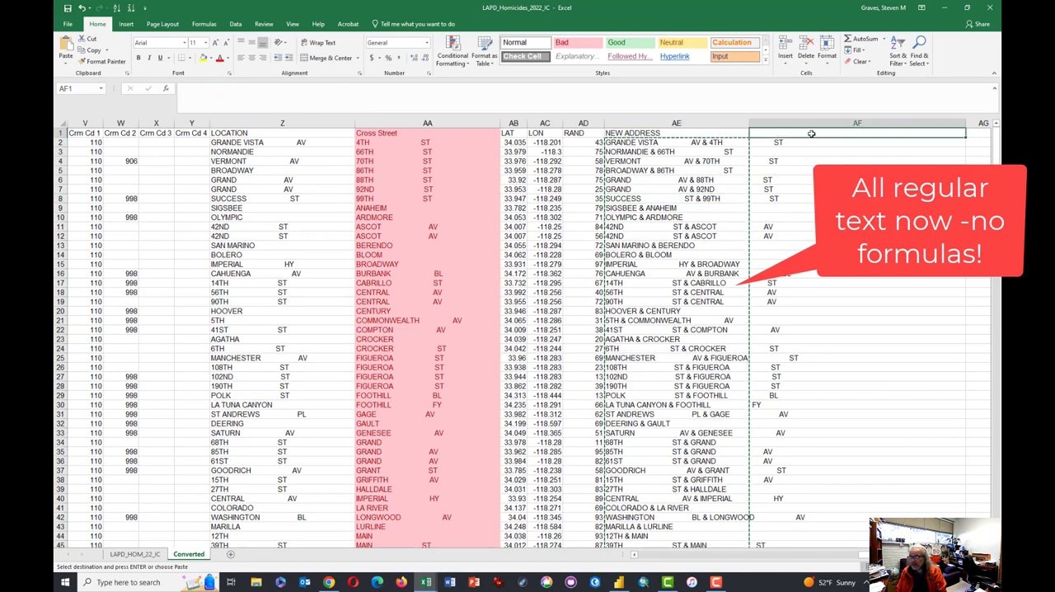
pyautogui.write('Address')
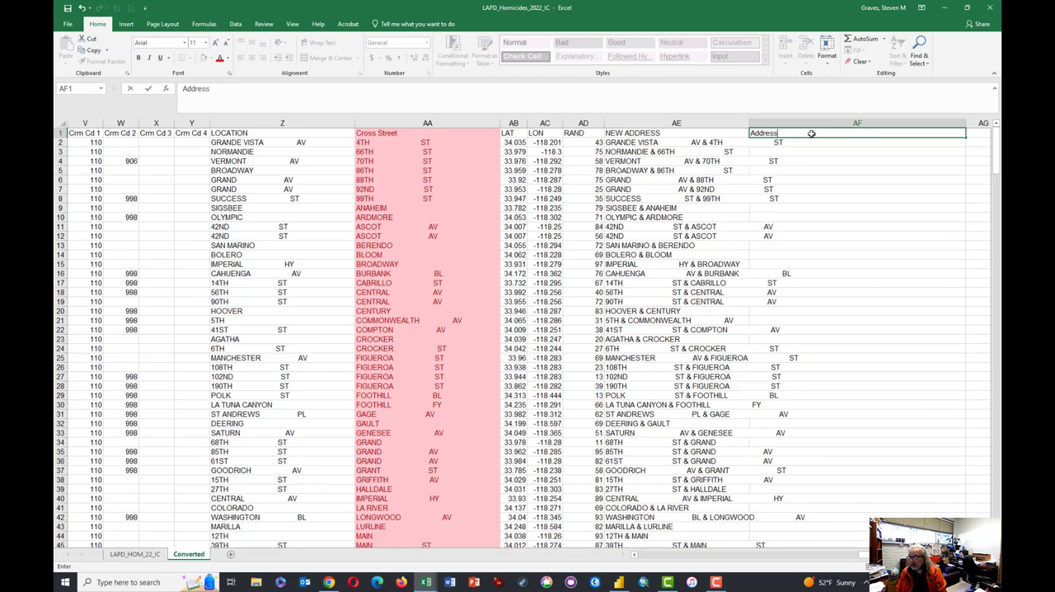
pyautogui.press('Return')
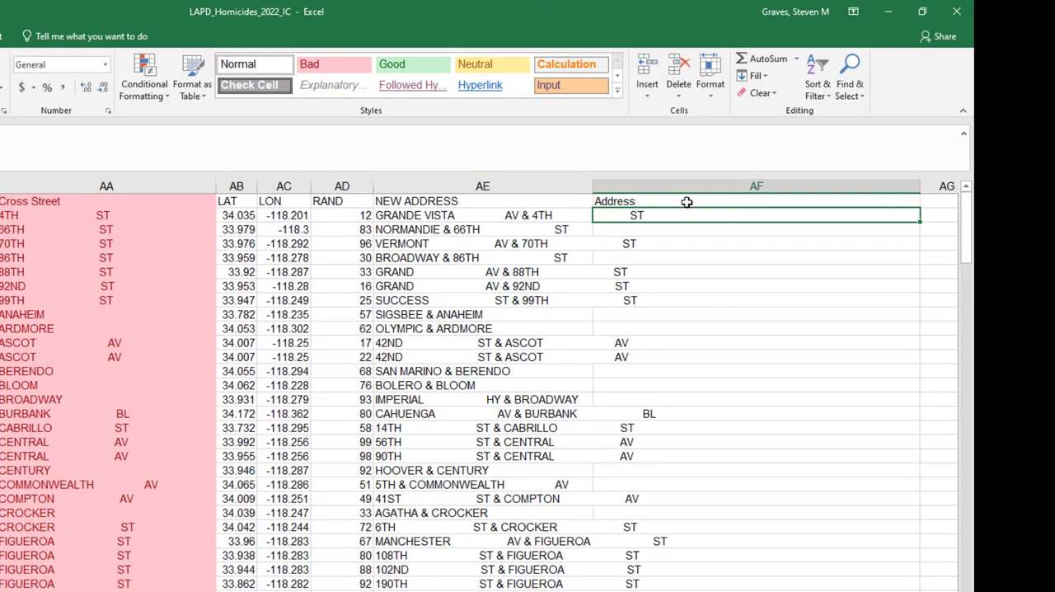
# - Enter the formula =TRIM(AE2) in cell AF2 to strip the extra spaces from the new address
pyautogui.write('=')
pyautogui.write('trim')
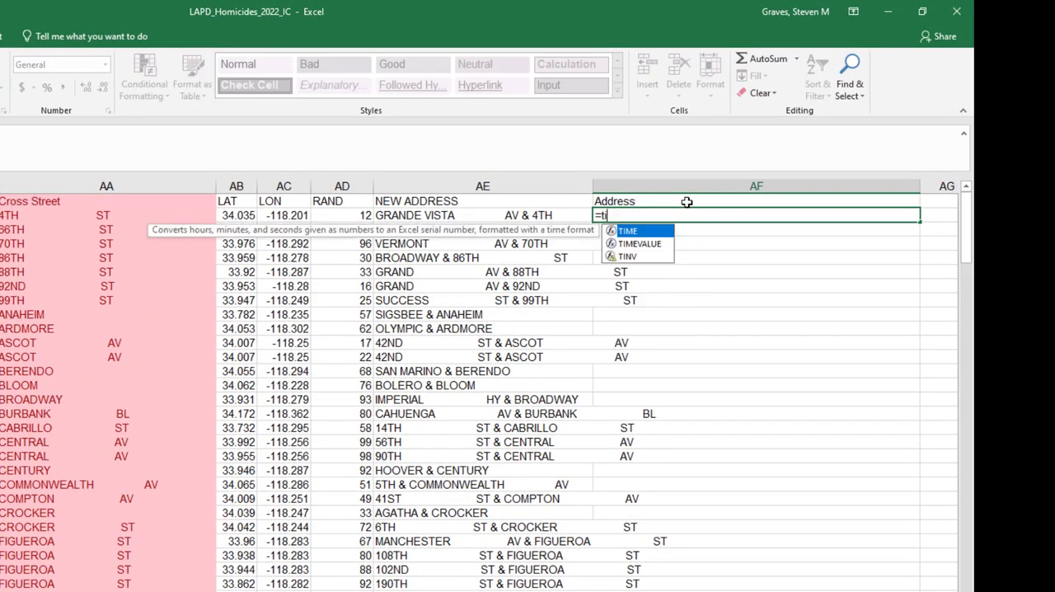
pyautogui.write('(')
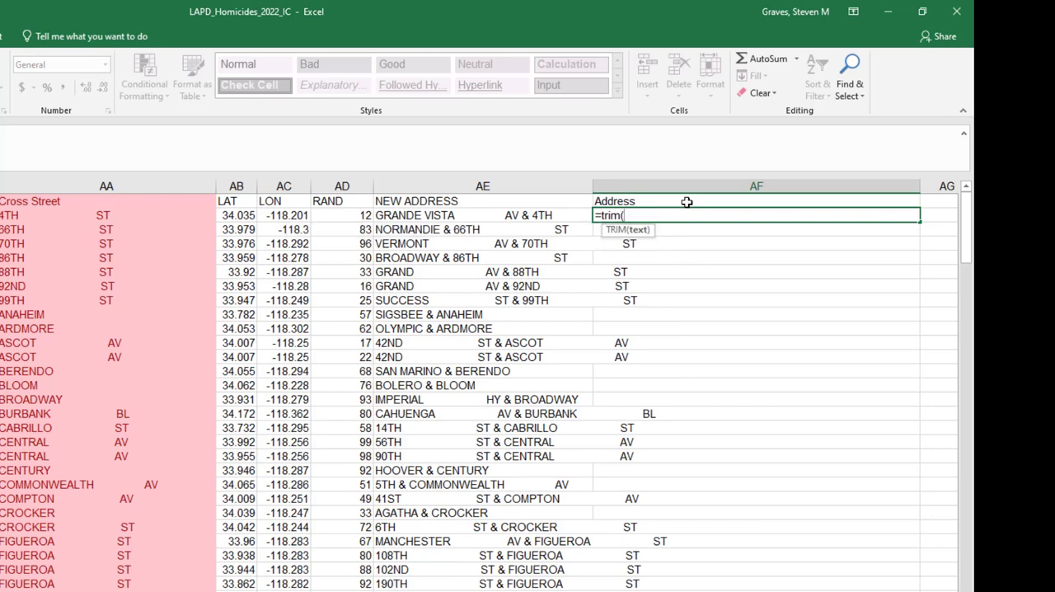
pyautogui.press('Left')
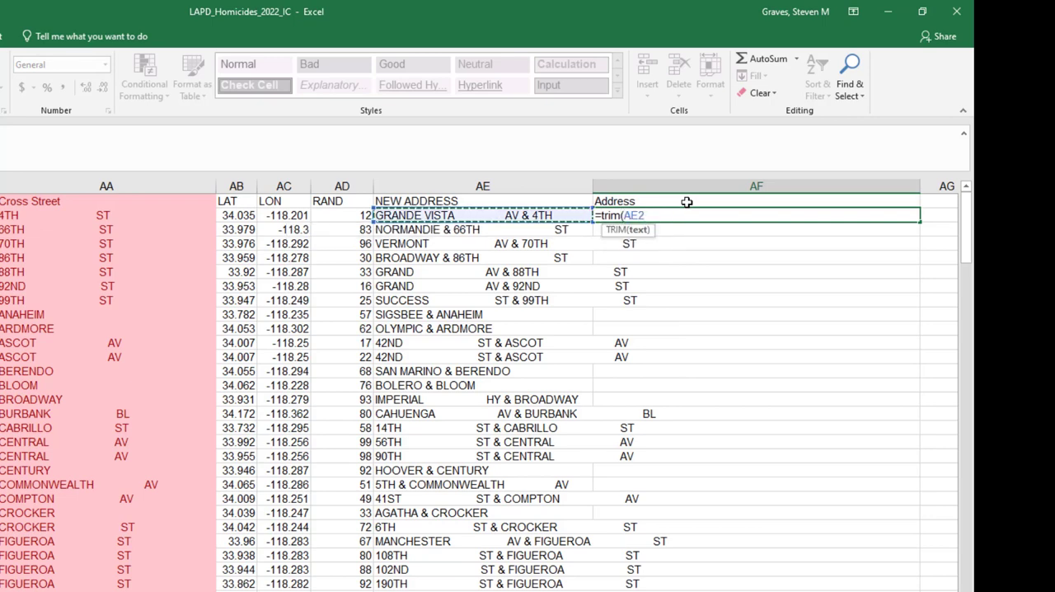
pyautogui.hotkey('ctrl', 'Return')
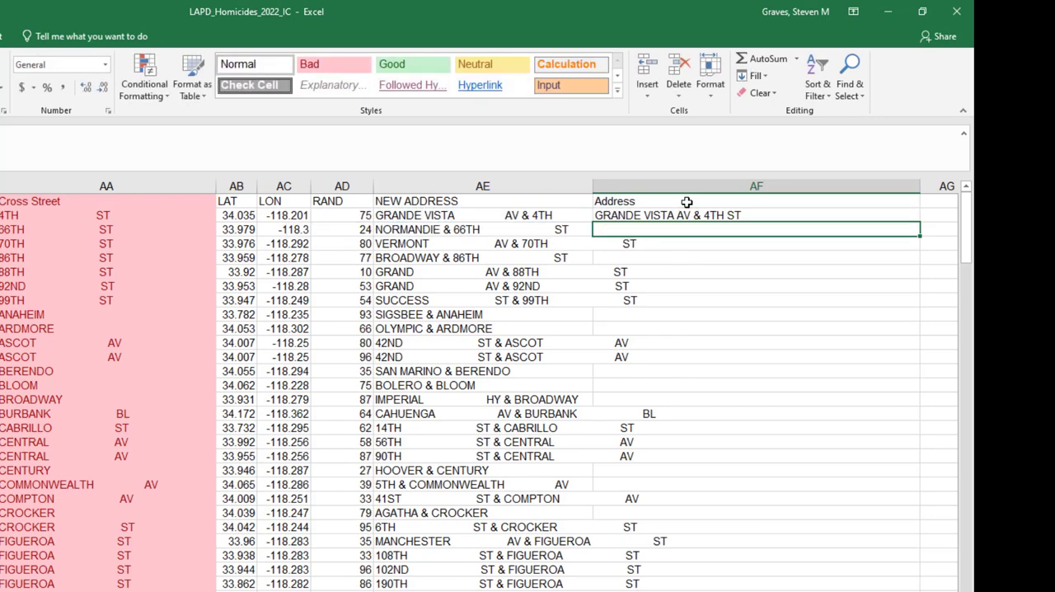
# - Copy the TRIM formula from AF2 down the Address column for all data rows
pyautogui.hotkey('ctrl', 'c')
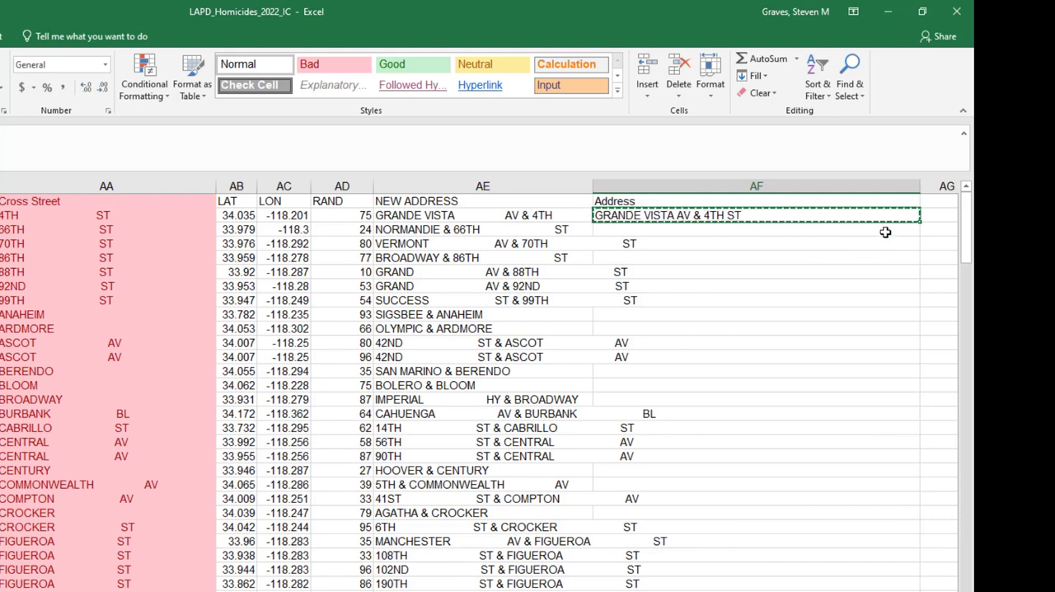
pyautogui.doubleClick(919, 221)
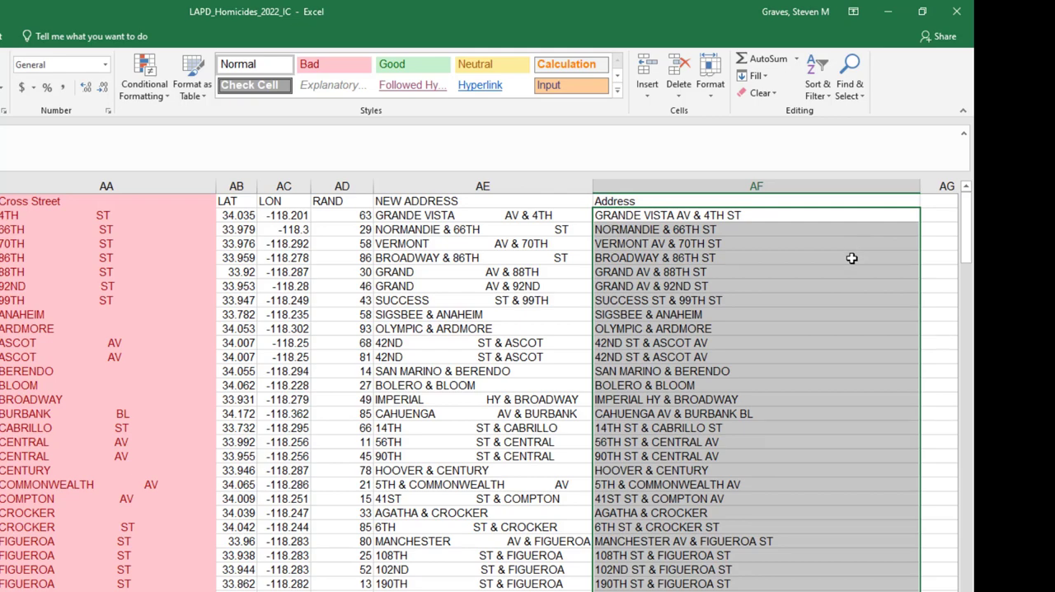
pyautogui.press('Up')
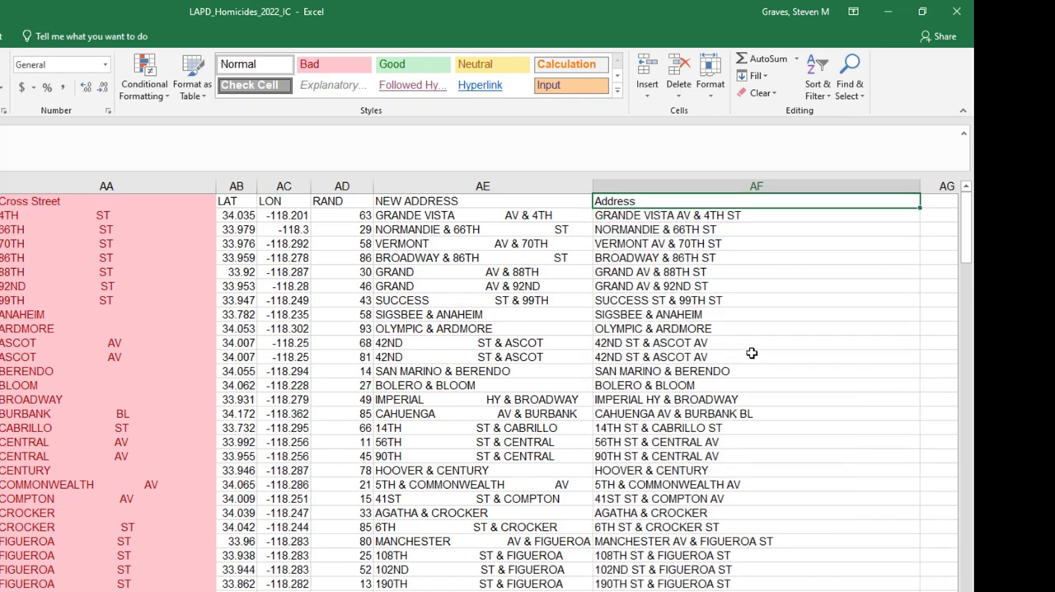
pyautogui.scroll(-10, 752, 353)
# - Enter the header City State in cell AG1
pyautogui.press('Up')
pyautogui.press('Right')
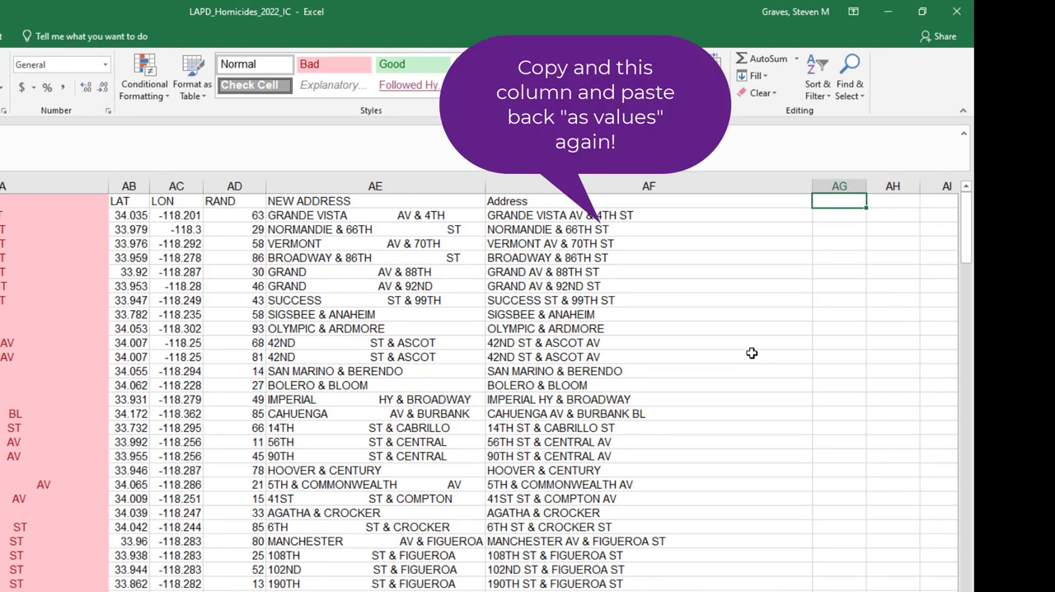
pyautogui.write('S')
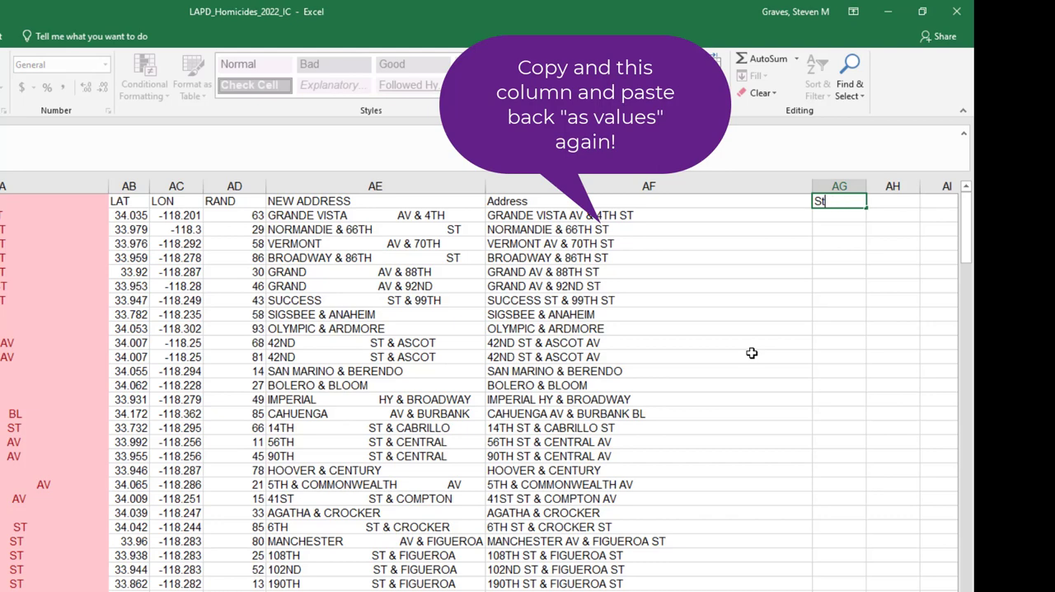
pyautogui.write('t')
pyautogui.press('BackSpace')
pyautogui.write('ity and')
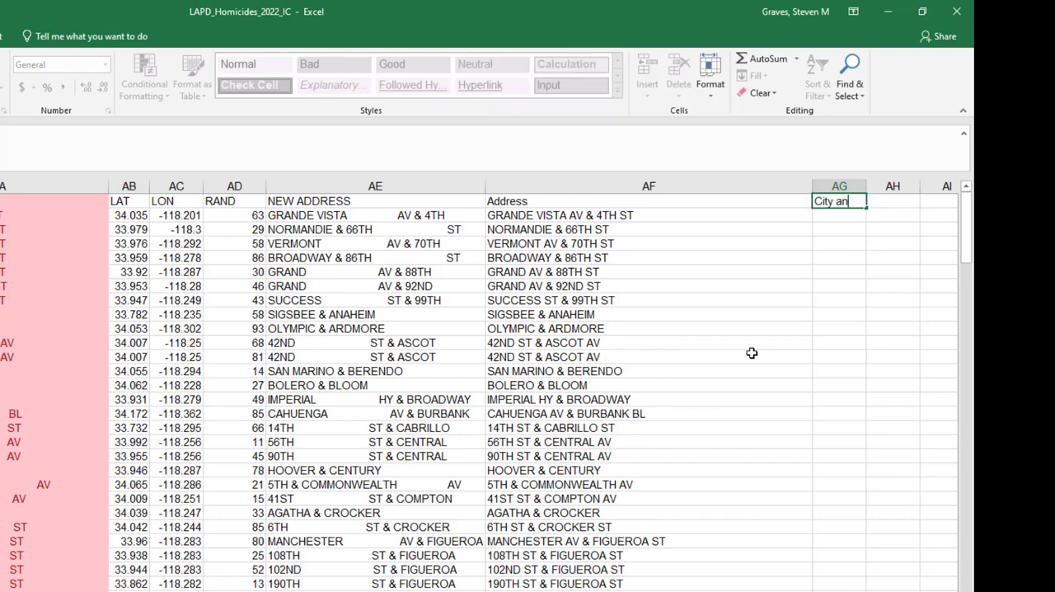
pyautogui.press('BackSpace')
pyautogui.press('BackSpace')
pyautogui.press('BackSpace')
pyautogui.press('BackSpace')
pyautogui.write('State')
pyautogui.press('Return')
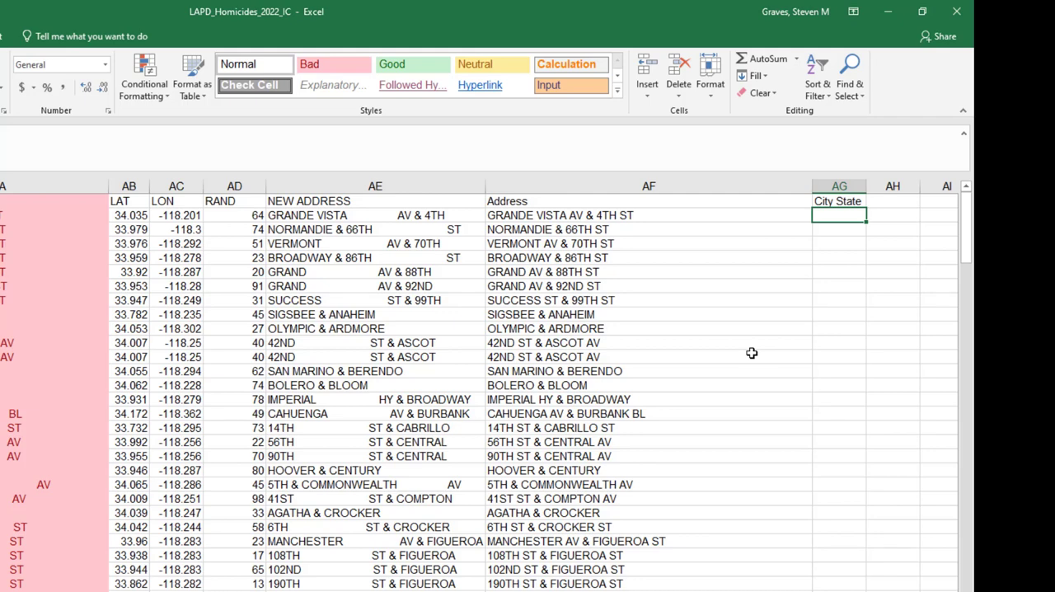
# - Enter Los Angeles, CA in cell AG2 and fill it down the City State column for all data rows
pyautogui.write('Los Ange')
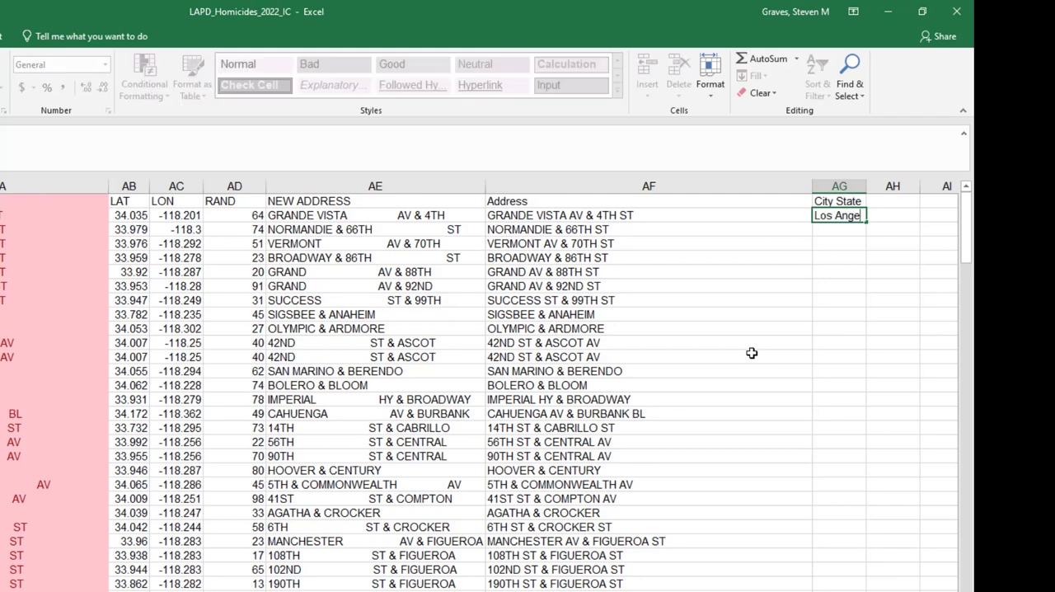
pyautogui.write('les, CA')
pyautogui.press('Return')
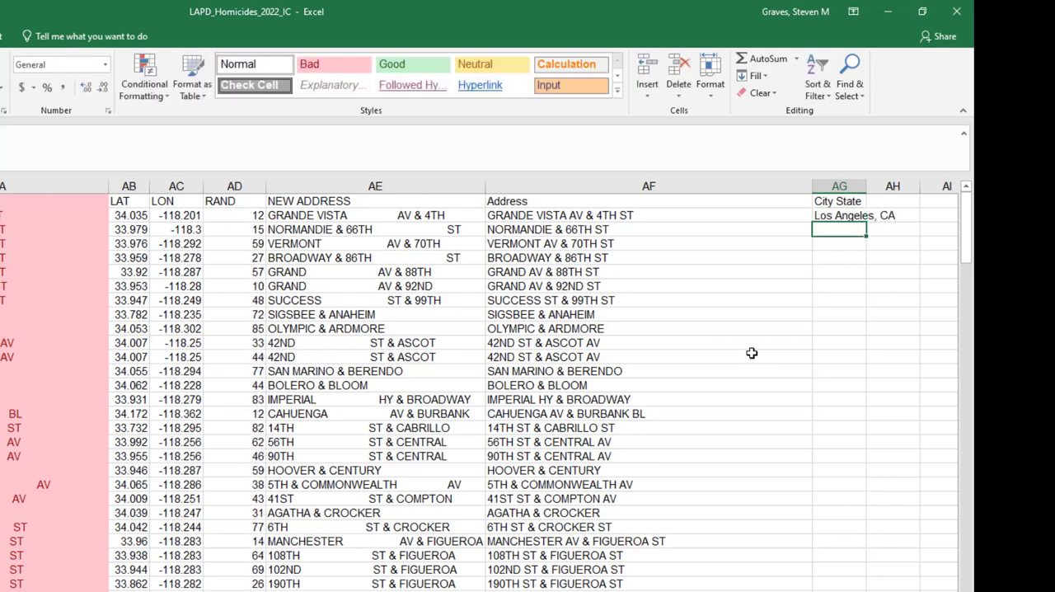
pyautogui.press('Up')
pyautogui.hotkey('ctrl', 'c')
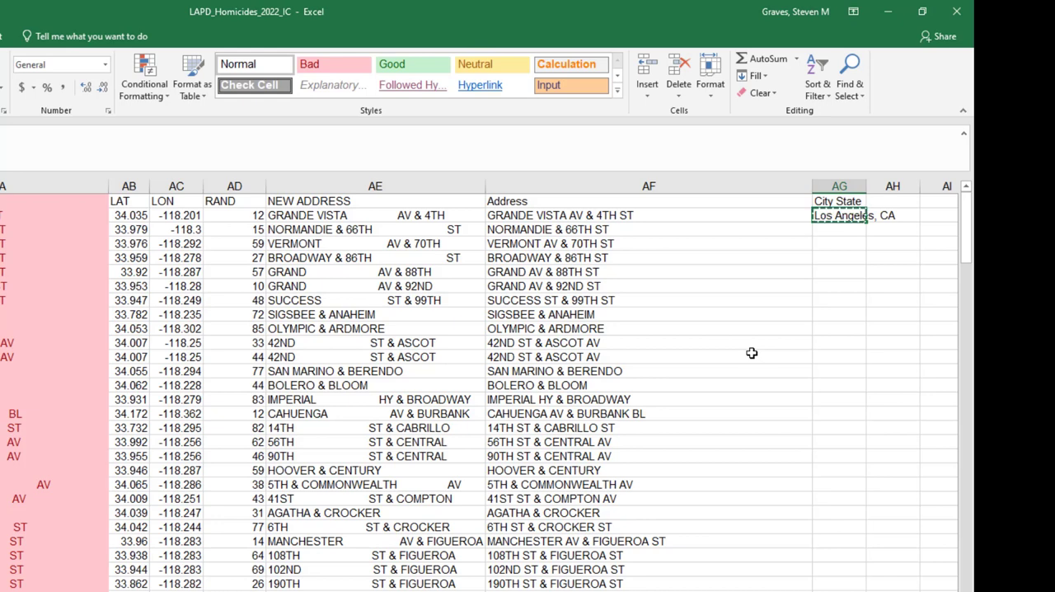
pyautogui.doubleClick(867, 221)
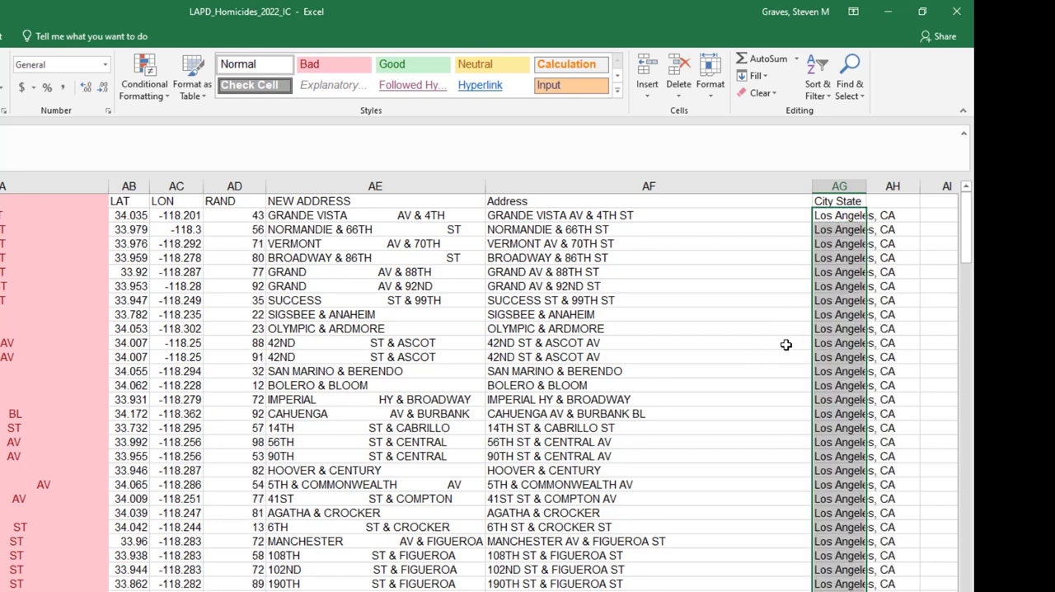
# - Autofit the City State column to its contents and narrow the Address column AF to remove its excess empty width
pyautogui.doubleClick(867, 184)
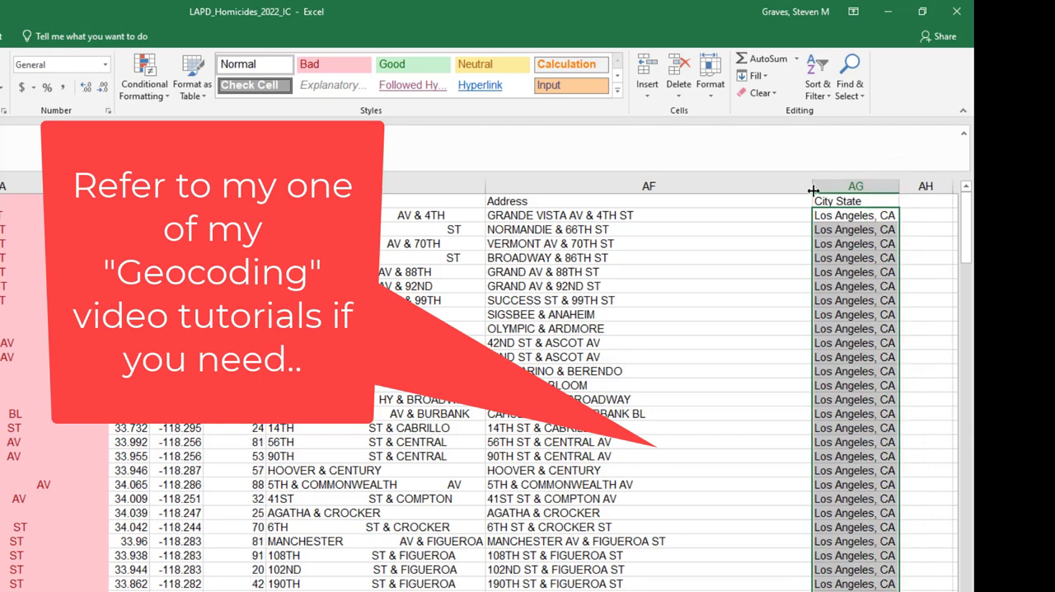
pyautogui.moveTo(811, 186); pyautogui.dragTo(692, 188)
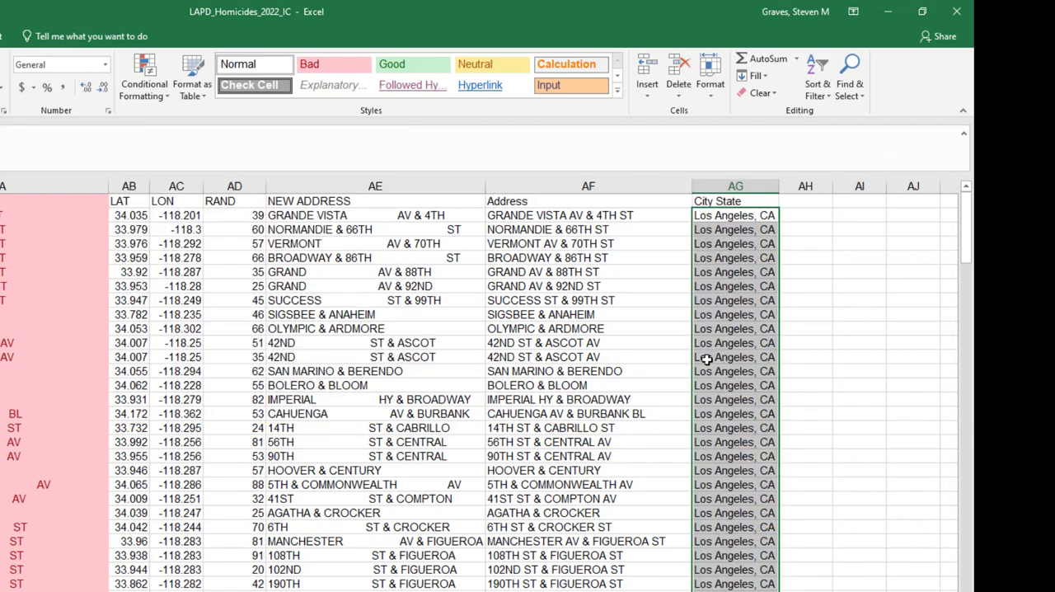